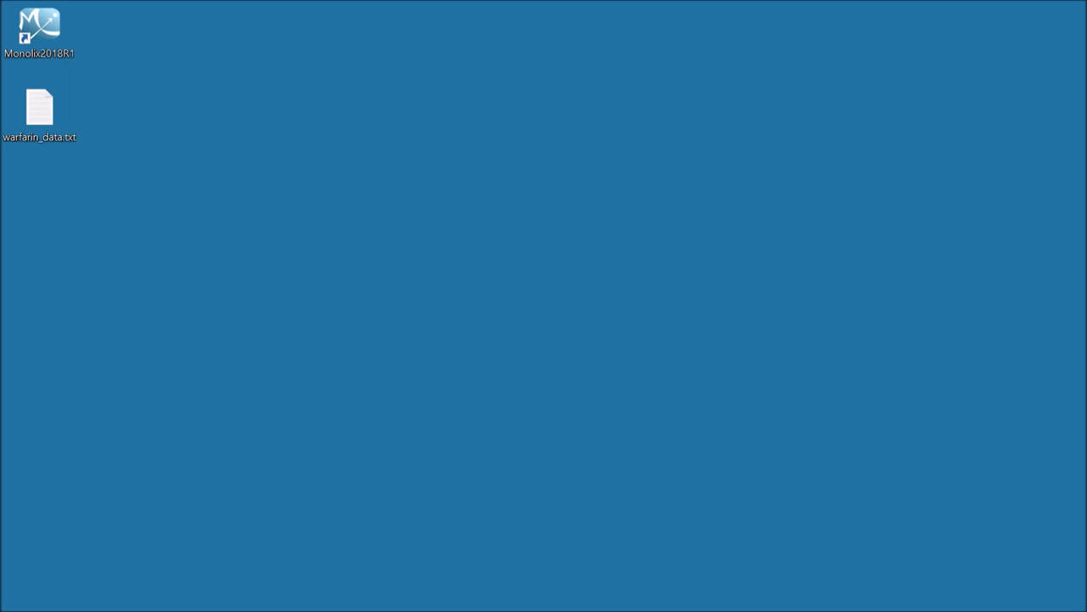
Create a new project in Monolix 2018R1 and load warfarin_data.txt from the desktop folder as its data file
{"action": "double_click", "coordinate": [77, 49]}
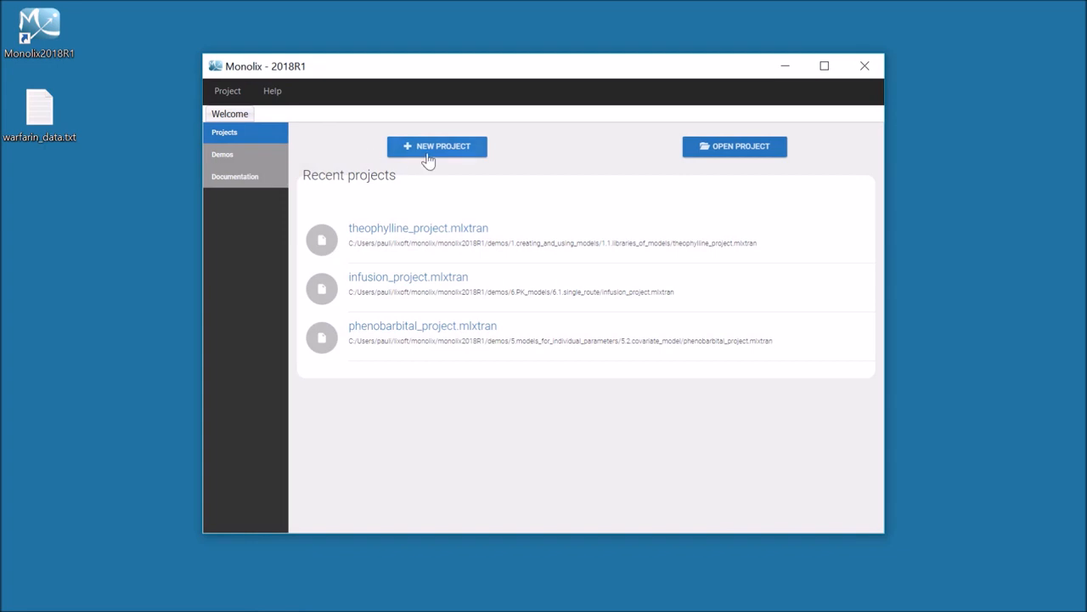
{"action": "left_click", "coordinate": [463, 148]}
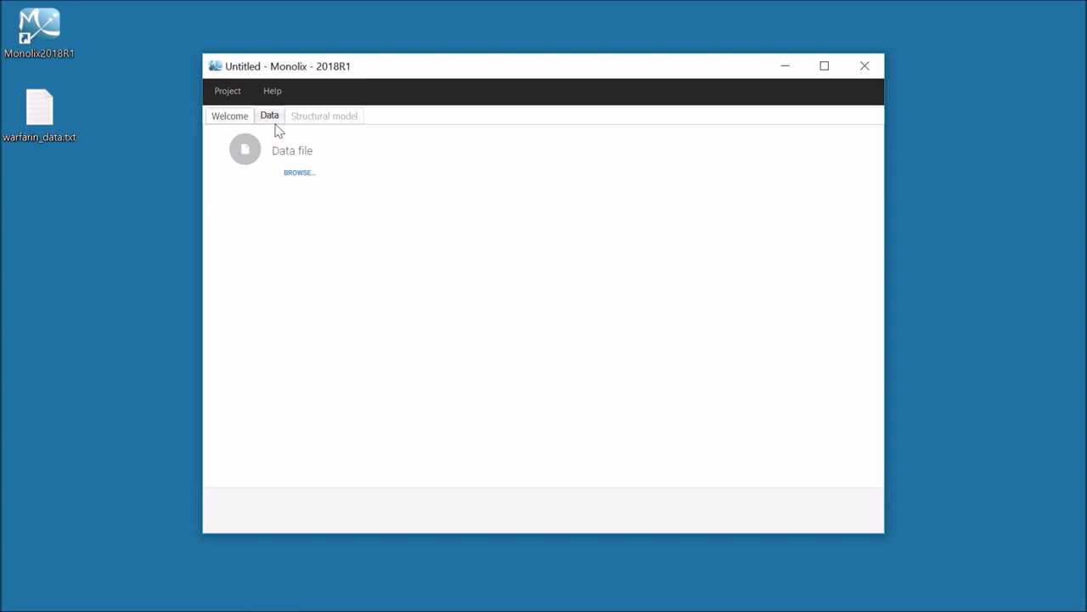
{"action": "left_click", "coordinate": [314, 173]}
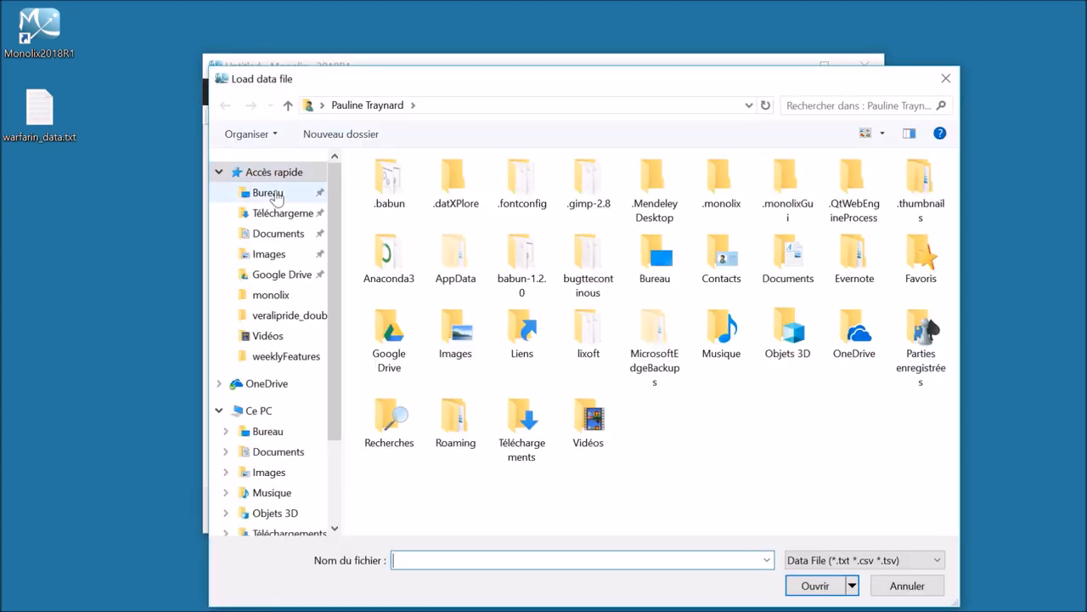
{"action": "left_click", "coordinate": [255, 192]}
{"action": "left_click", "coordinate": [401, 201]}
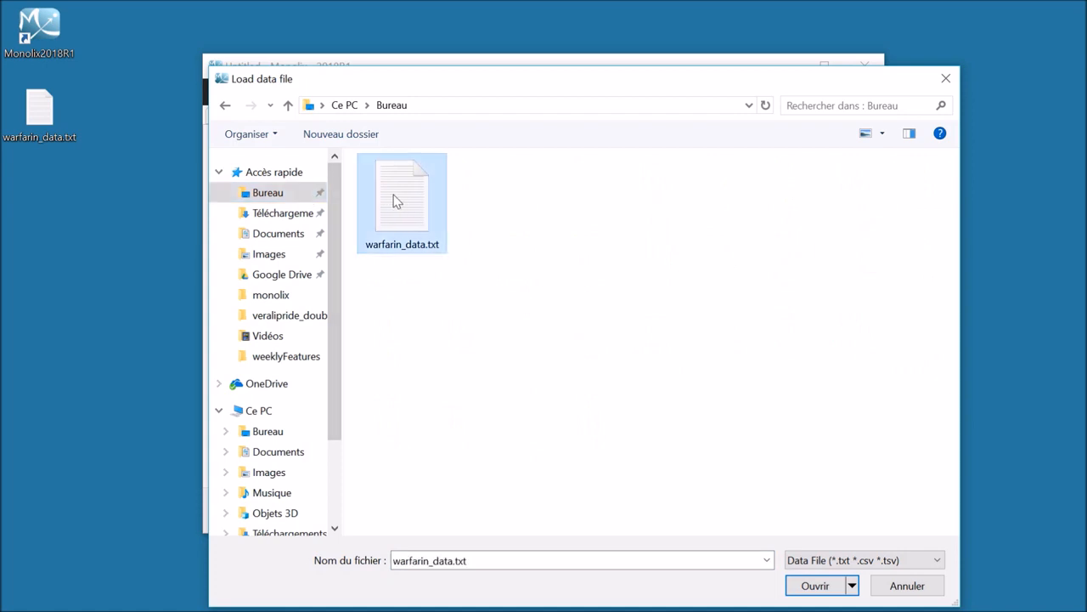
{"action": "double_click", "coordinate": [401, 201]}
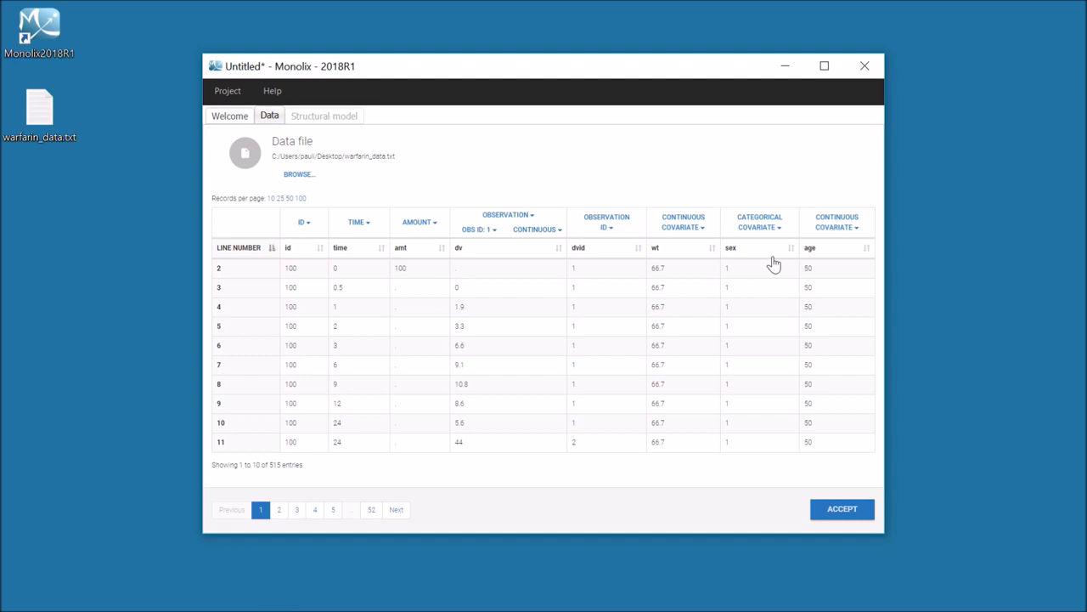
Check the column types available for the age column and accept the data set's column assignments
{"action": "left_click", "coordinate": [857, 229]}
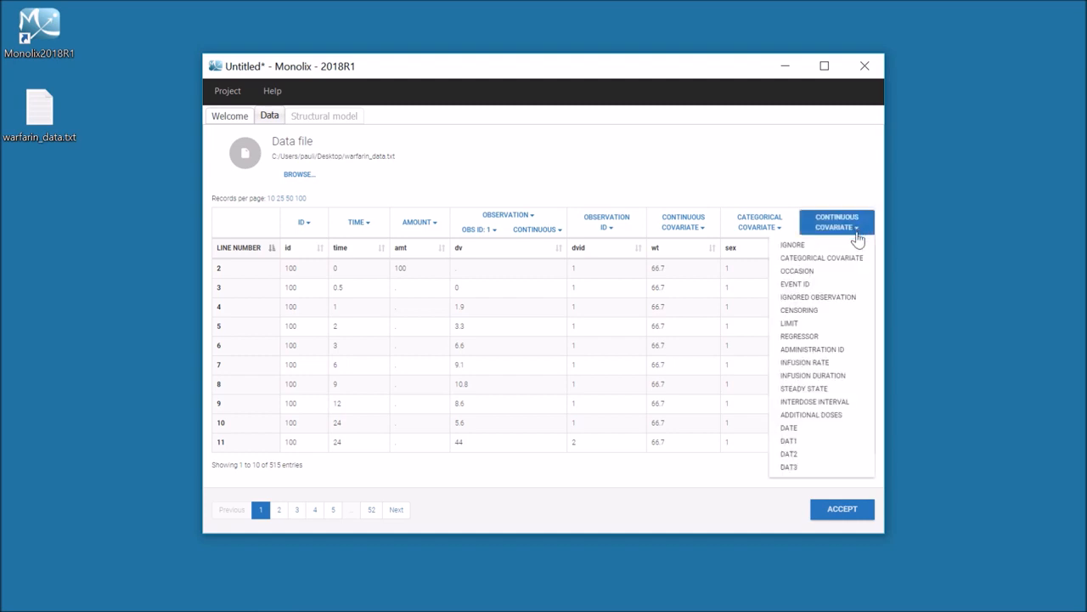
{"action": "left_click", "coordinate": [857, 208]}
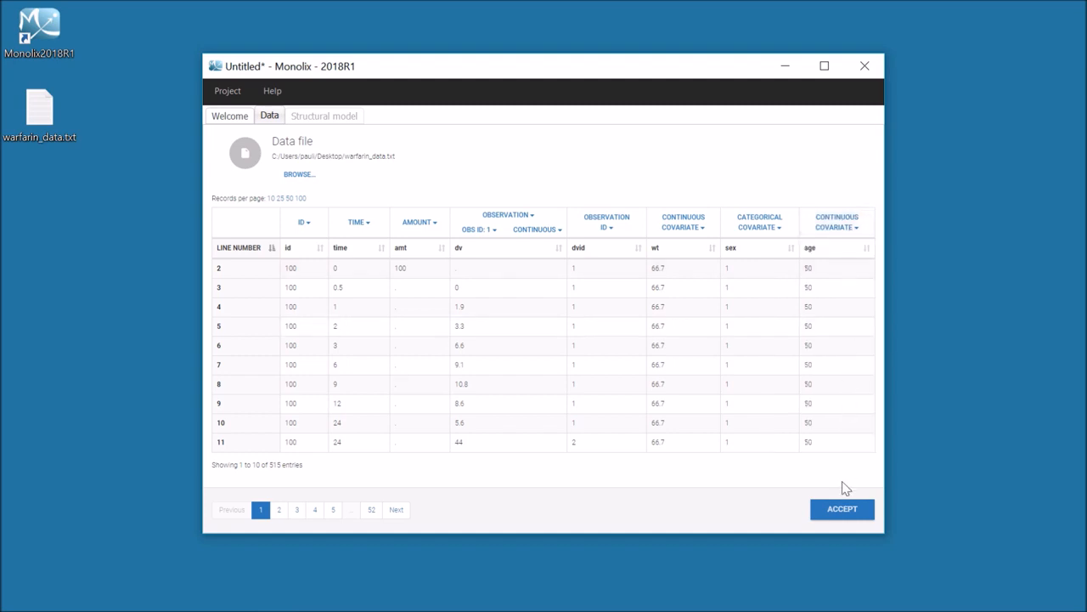
{"action": "left_click", "coordinate": [841, 510]}
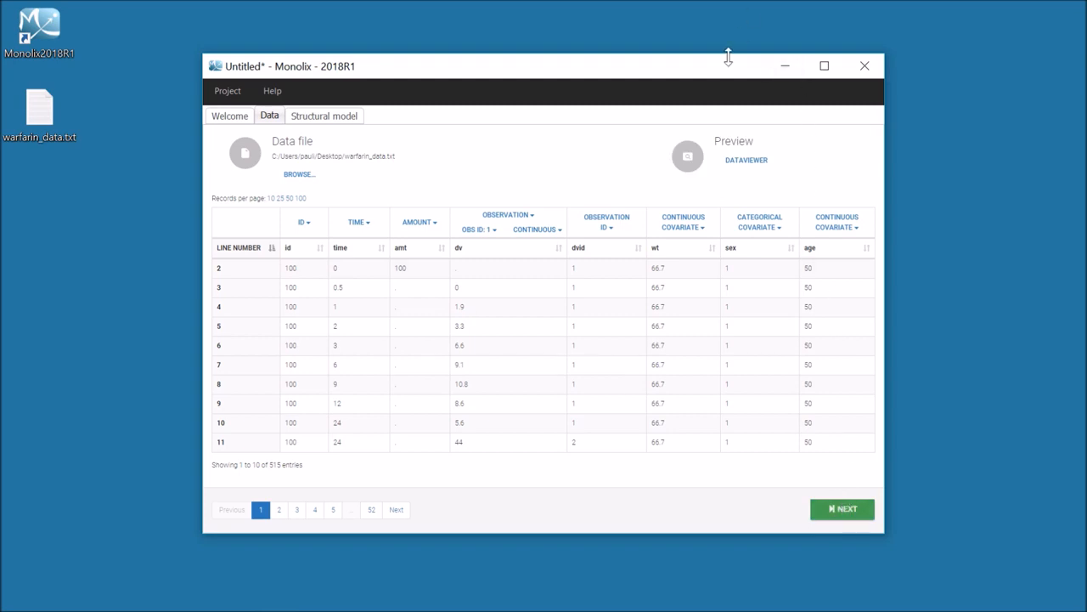
Preview the data set in the data viewer, temporarily showing the information box and dosing times on the y1 plot
{"action": "left_click", "coordinate": [728, 163]}
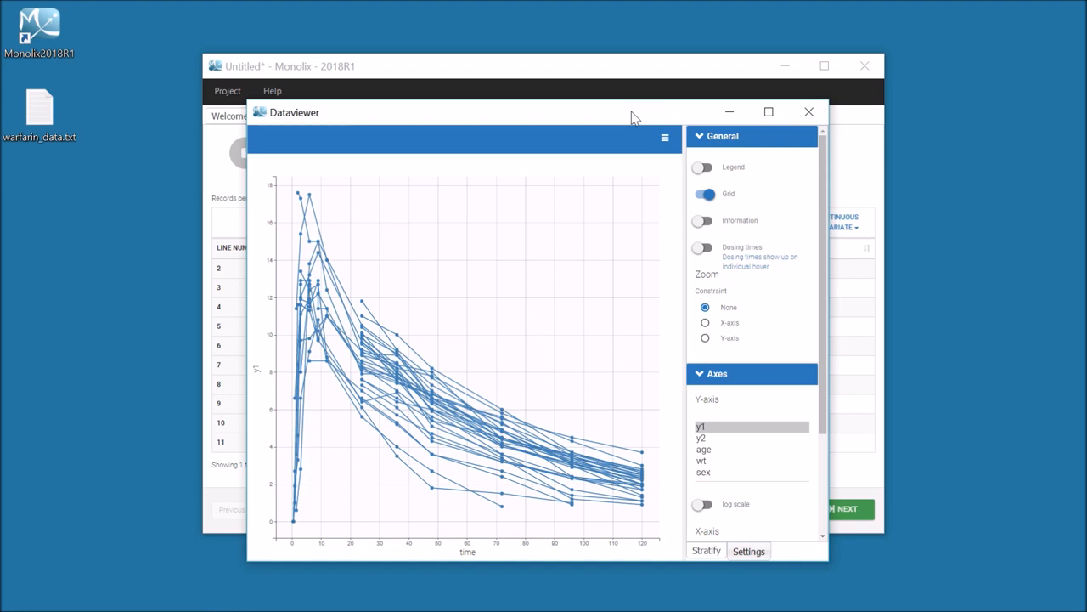
{"action": "left_click", "coordinate": [714, 229]}
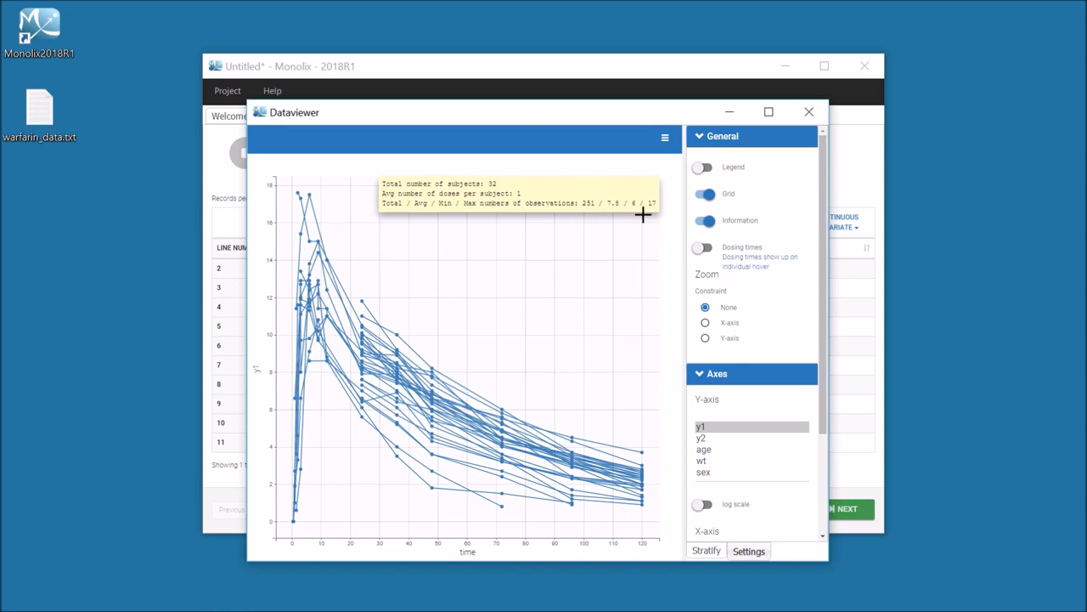
{"action": "left_click", "coordinate": [703, 249]}
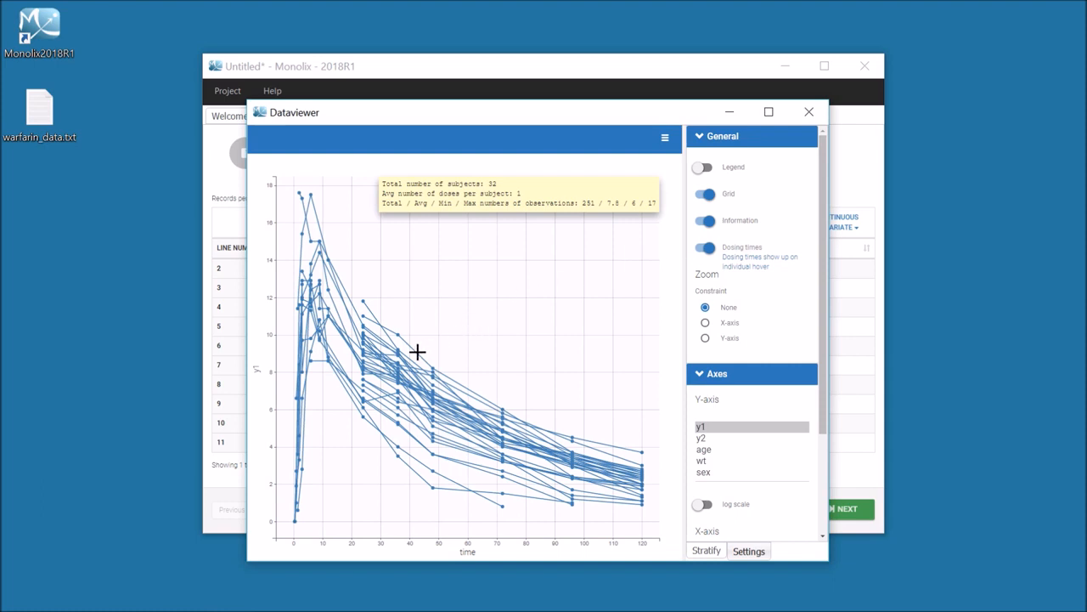
{"action": "mouse_move", "coordinate": [414, 352]}
{"action": "left_click", "coordinate": [704, 222]}
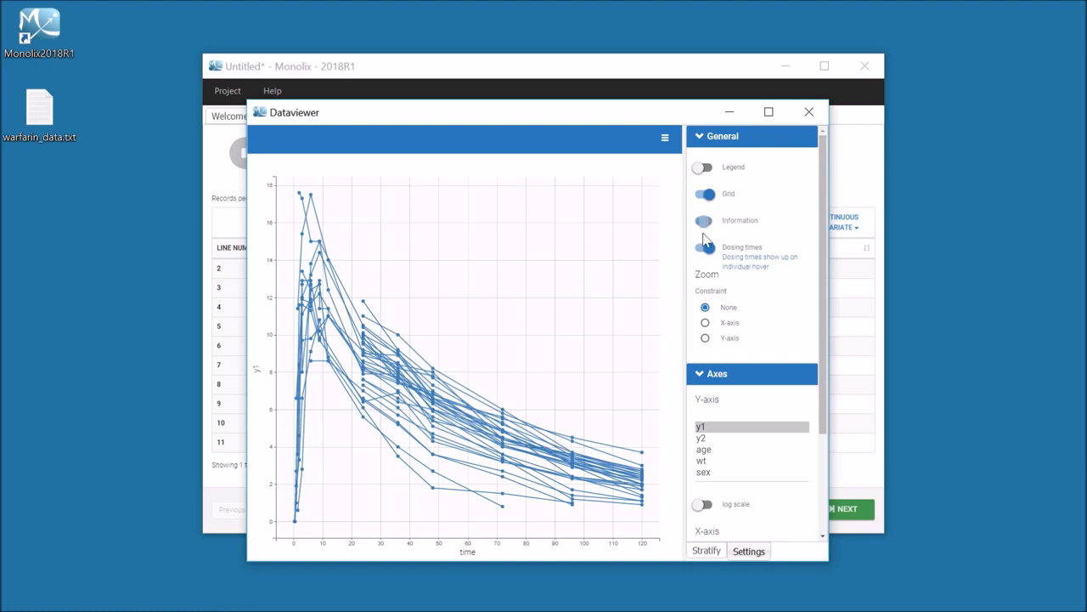
{"action": "left_click", "coordinate": [704, 247]}
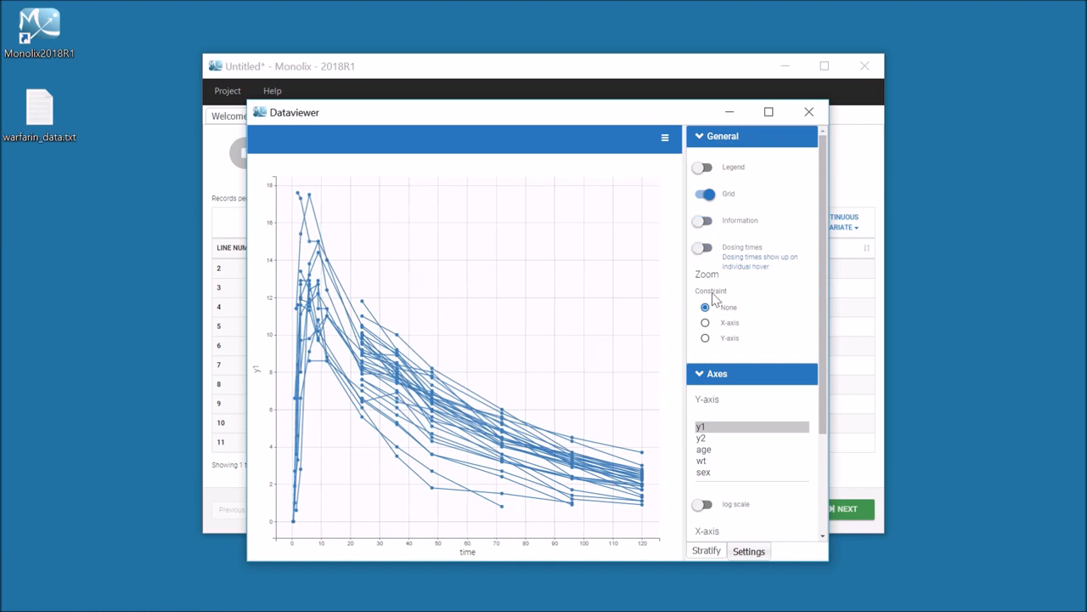
Examine the y1 curves up close on a log-scale Y-axis and return to the linear scale
{"action": "left_click", "coordinate": [704, 505]}
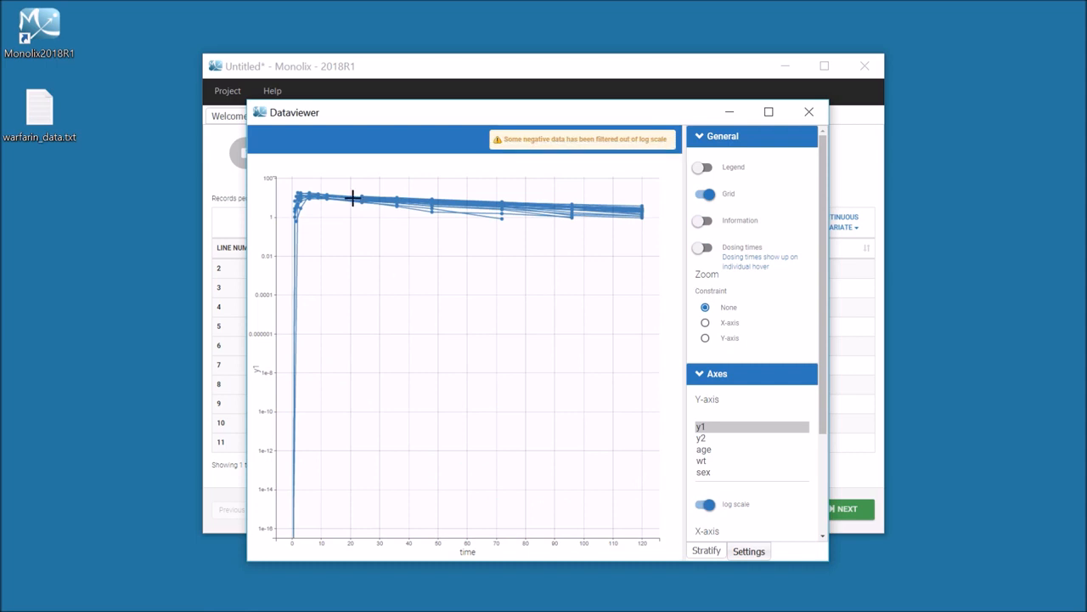
{"action": "left_click_drag", "start_coordinate": [291, 184], "coordinate": [645, 229]}
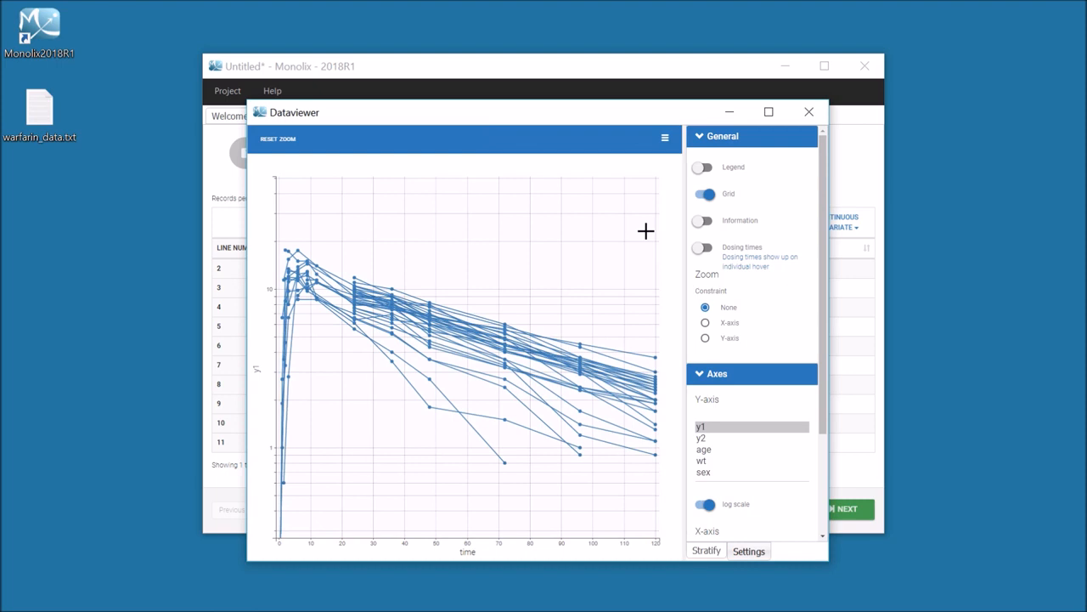
{"action": "left_click", "coordinate": [705, 505]}
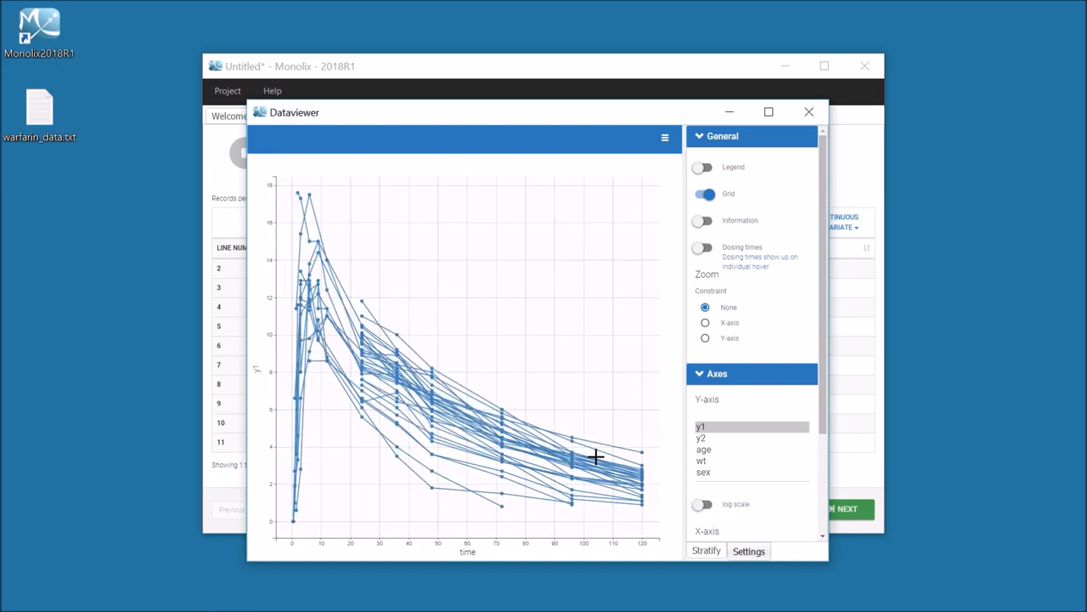
Divide the wt covariate into two groups and rescale them so that the boundary lies at 73.3
{"action": "left_click", "coordinate": [705, 551]}
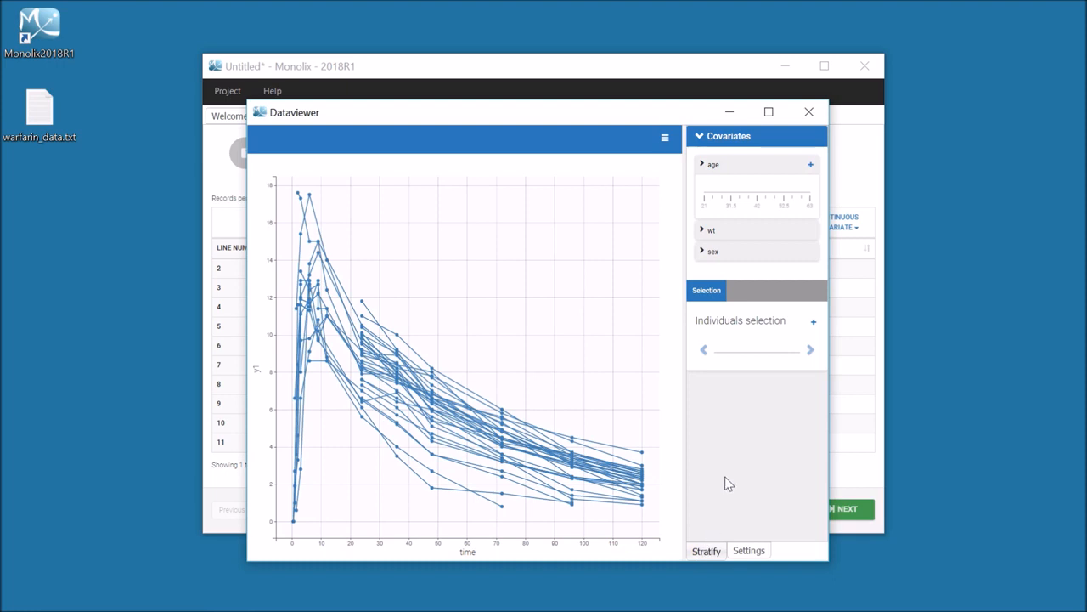
{"action": "left_click", "coordinate": [711, 231]}
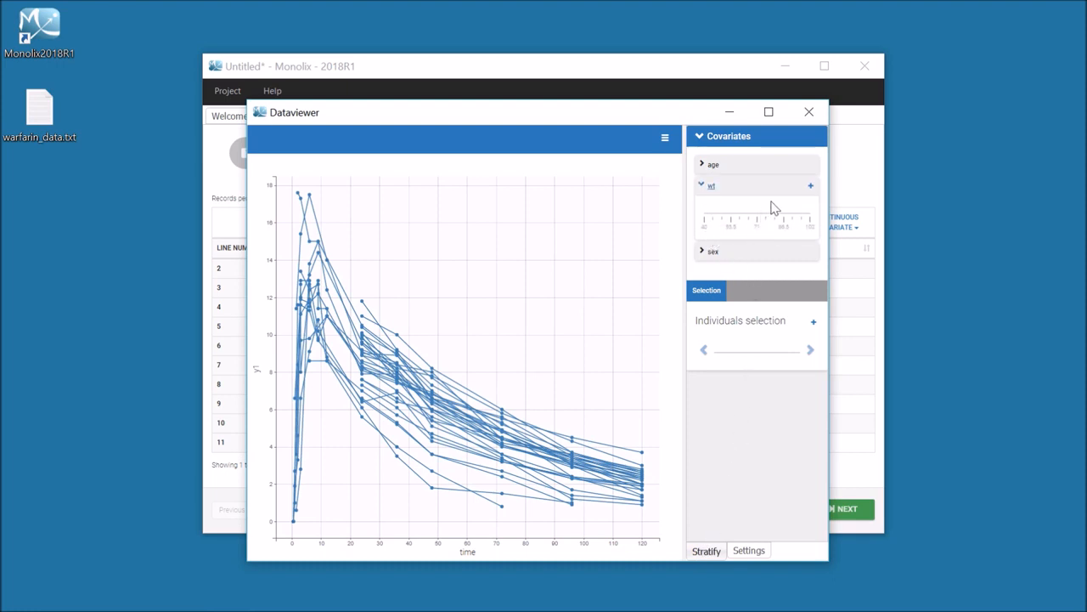
{"action": "left_click", "coordinate": [810, 186]}
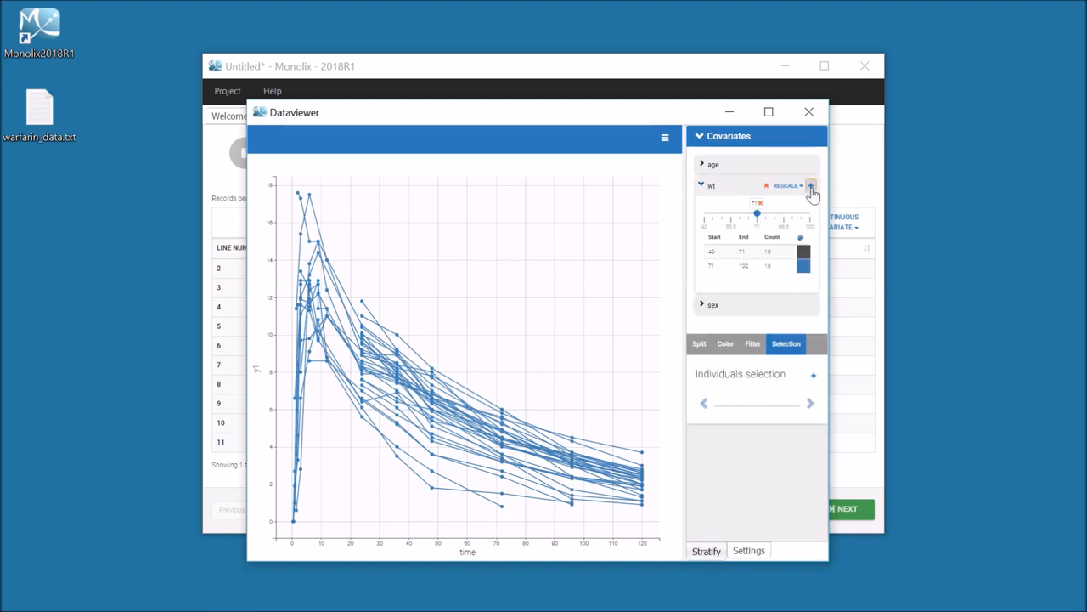
{"action": "left_click", "coordinate": [789, 185]}
{"action": "left_click", "coordinate": [783, 217]}
Colour and split the y1 plot by the two wt groups before removing the wt grouping
{"action": "left_click", "coordinate": [726, 345]}
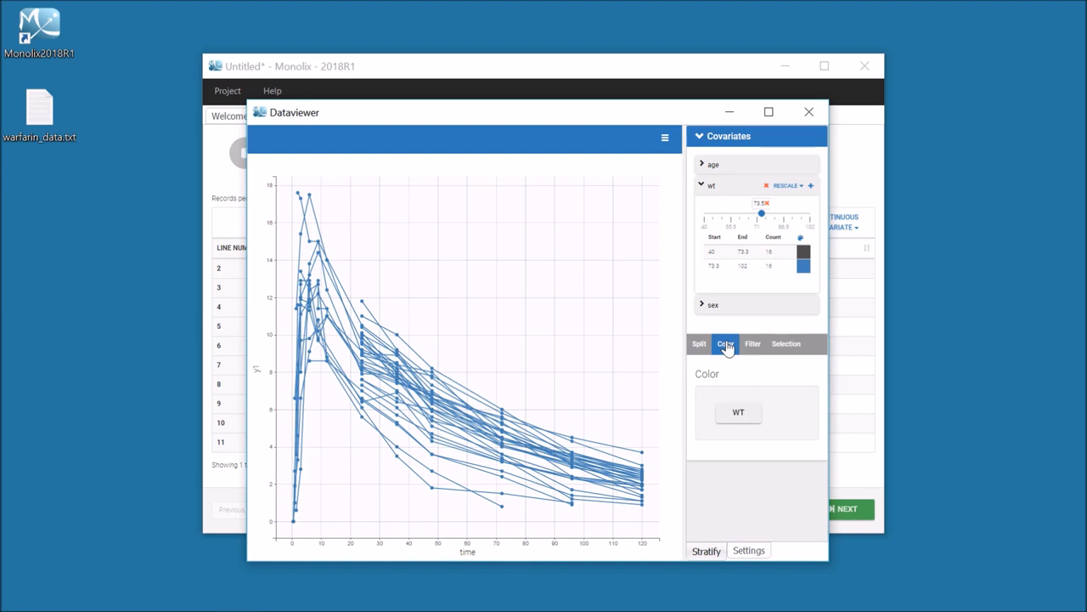
{"action": "left_click", "coordinate": [739, 414]}
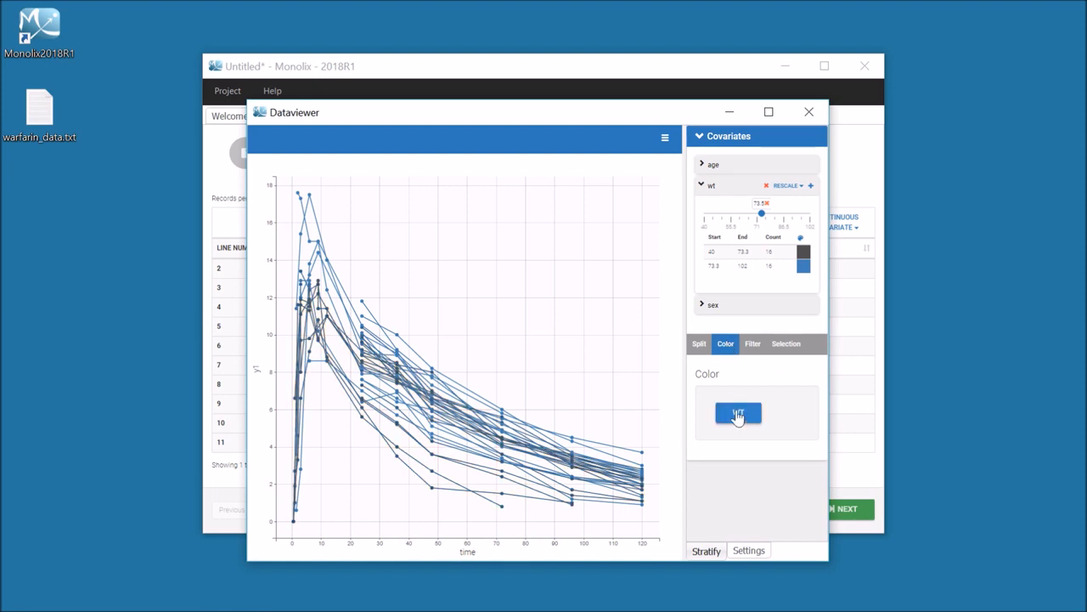
{"action": "left_click", "coordinate": [699, 344]}
{"action": "left_click", "coordinate": [745, 419]}
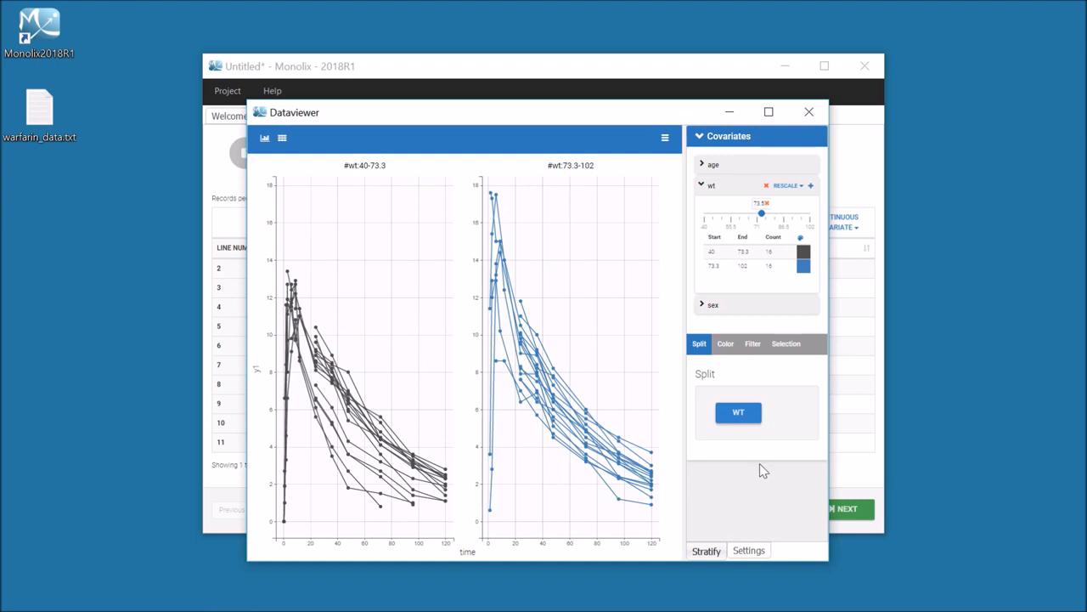
{"action": "left_click", "coordinate": [766, 186]}
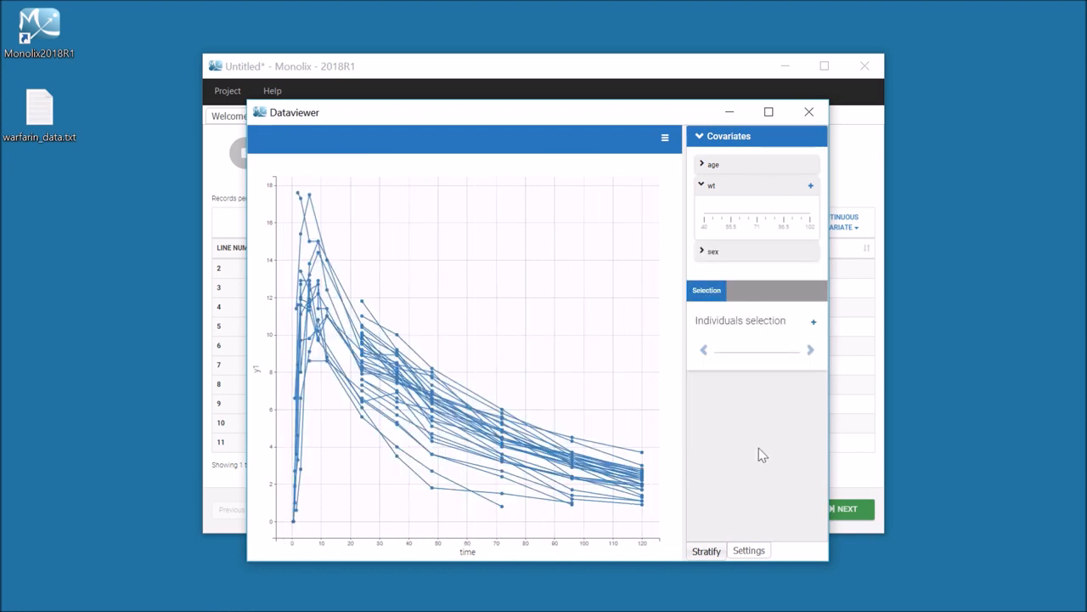
Plot y2 over time and compare y2 with y1 by setting y1 as the X-axis variable
{"action": "left_click", "coordinate": [749, 551]}
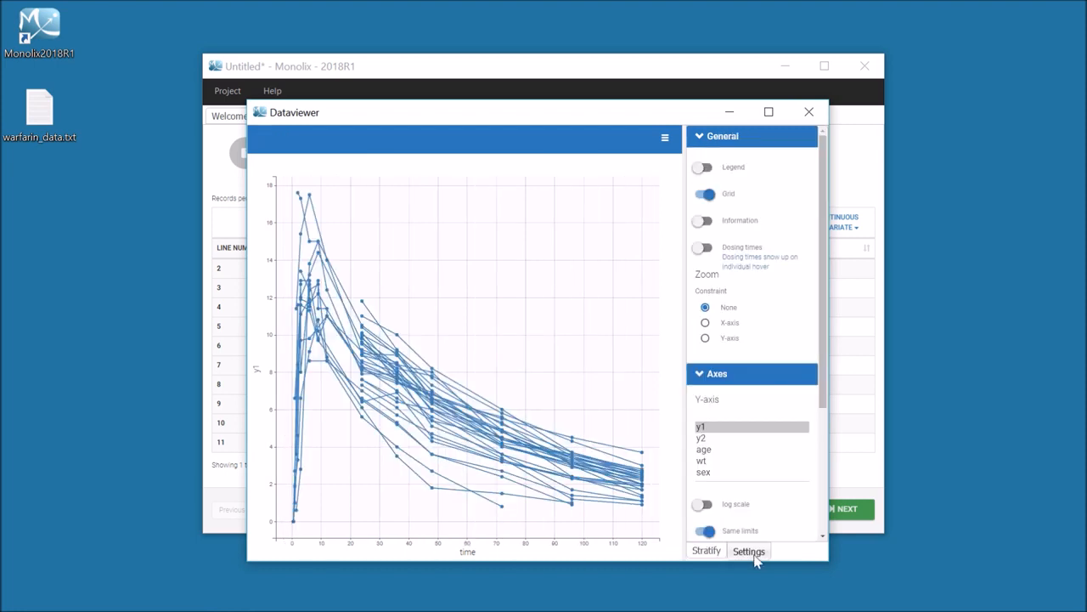
{"action": "left_click", "coordinate": [724, 438]}
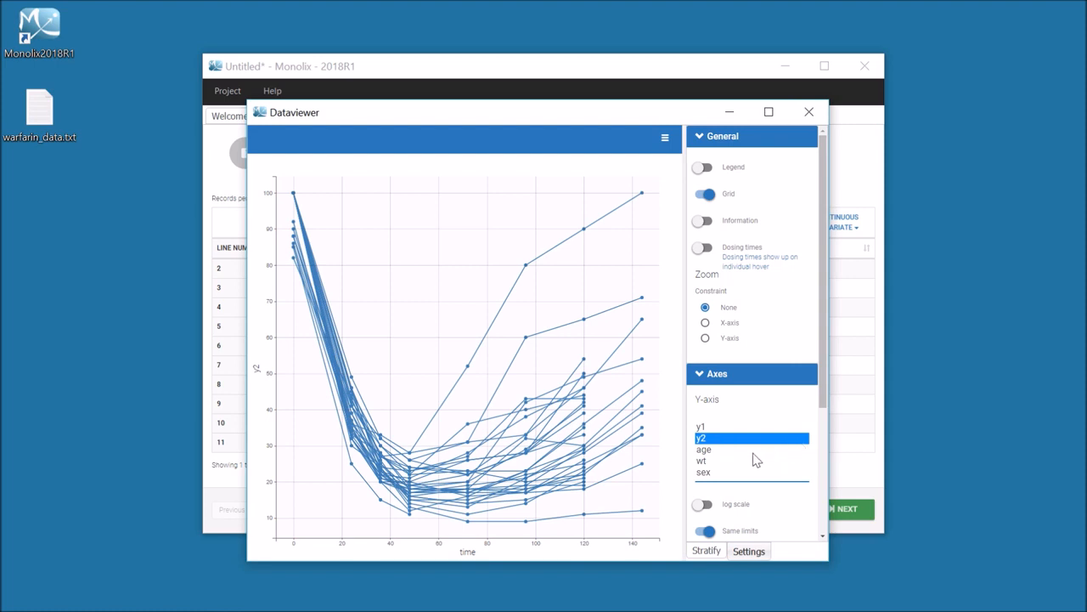
{"action": "scroll", "coordinate": [755, 459], "scroll_direction": "down", "scroll_amount": 3}
{"action": "left_click", "coordinate": [740, 459]}
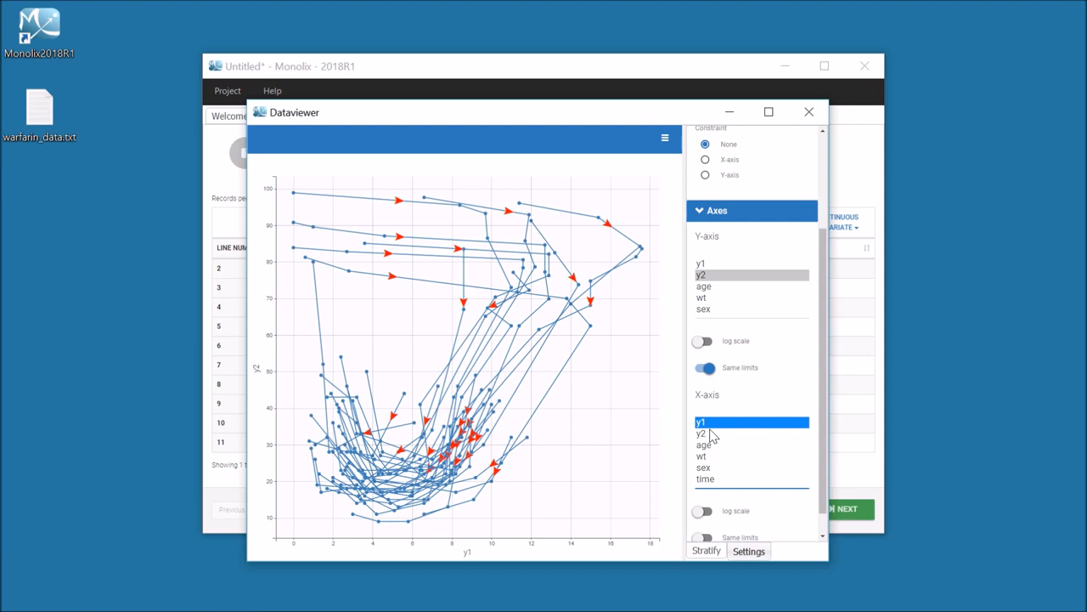
Compare the covariates by plotting wt against age, wt against sex, and the distribution of individuals by sex
{"action": "left_click", "coordinate": [738, 298]}
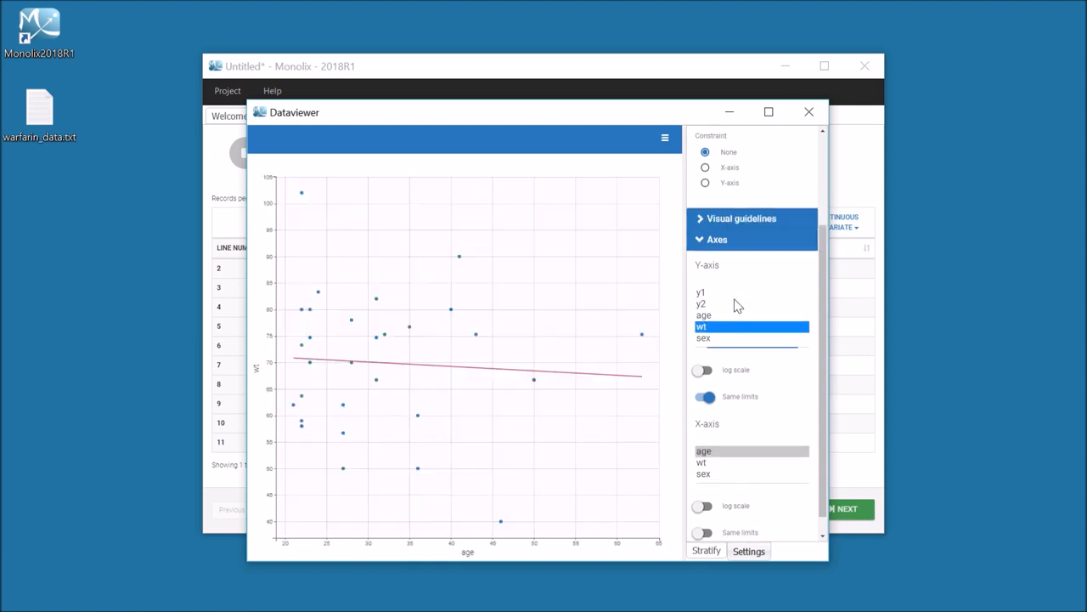
{"action": "left_click", "coordinate": [736, 474]}
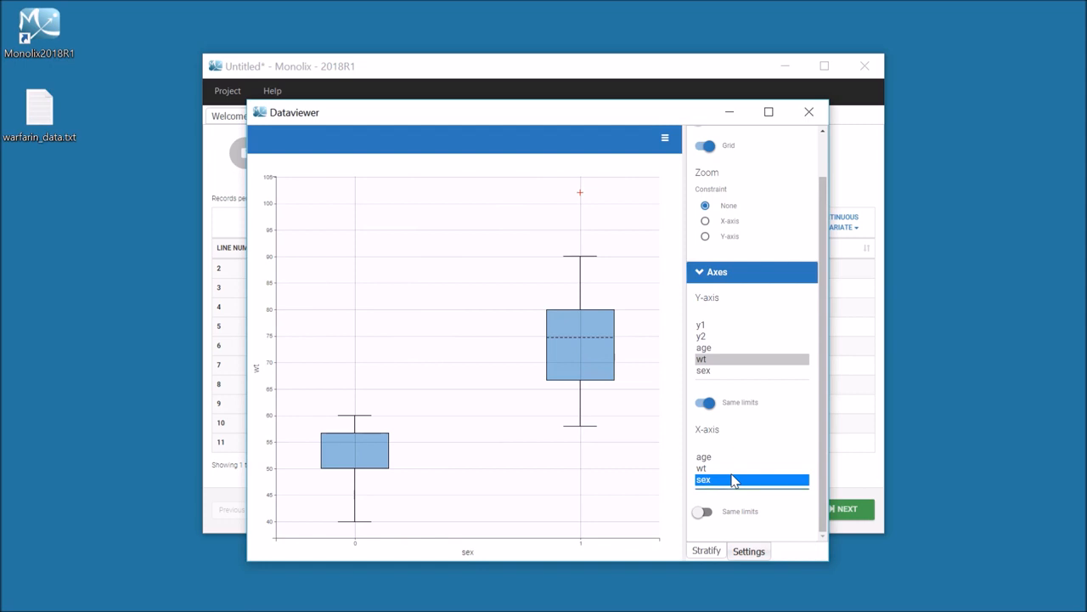
{"action": "left_click", "coordinate": [734, 371]}
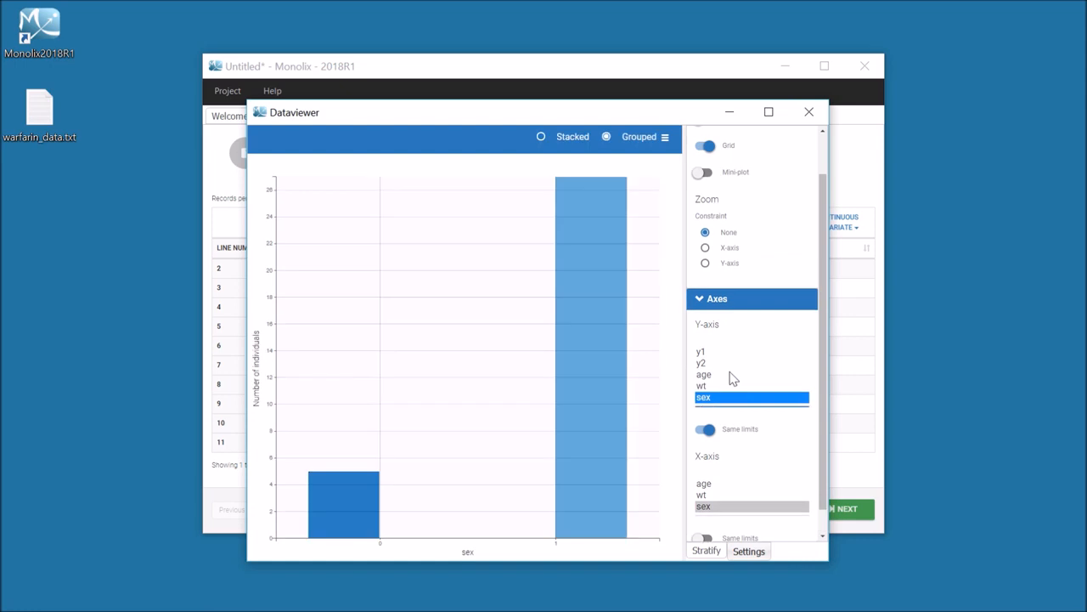
{"action": "mouse_move", "coordinate": [599, 400]}
{"action": "mouse_move", "coordinate": [363, 495]}
Close the data viewer and open the PK model library for the structural model
{"action": "left_click", "coordinate": [809, 112]}
{"action": "left_click", "coordinate": [846, 510]}
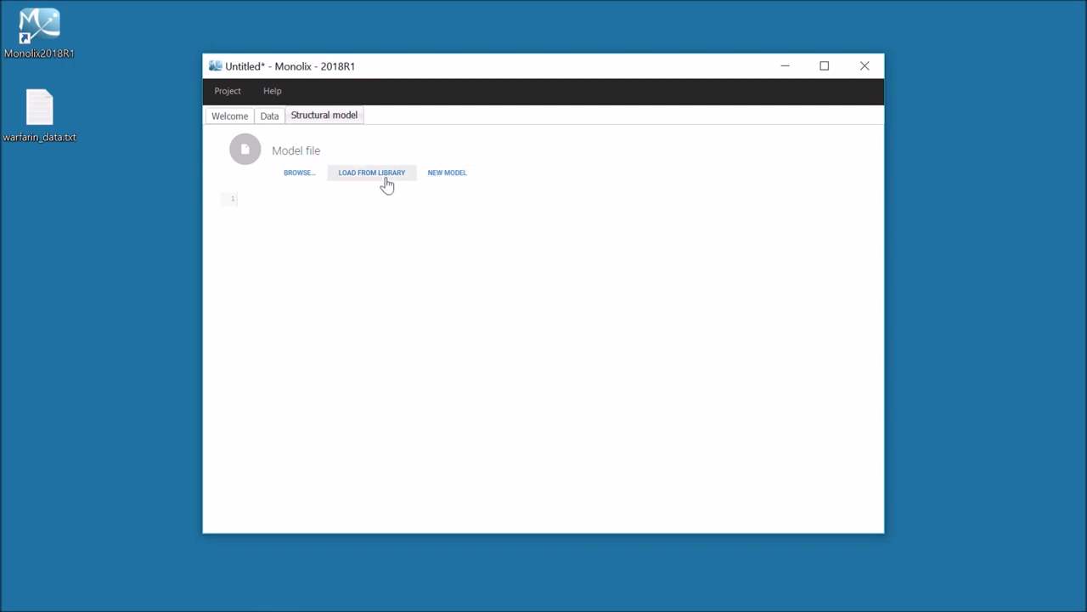
{"action": "left_click", "coordinate": [381, 182]}
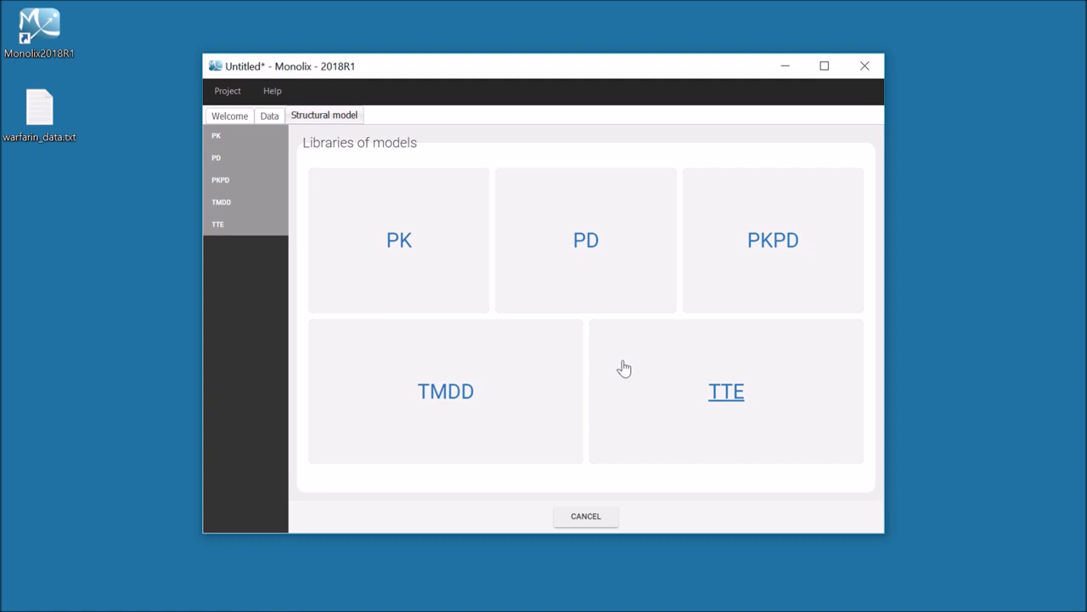
{"action": "left_click", "coordinate": [436, 266]}
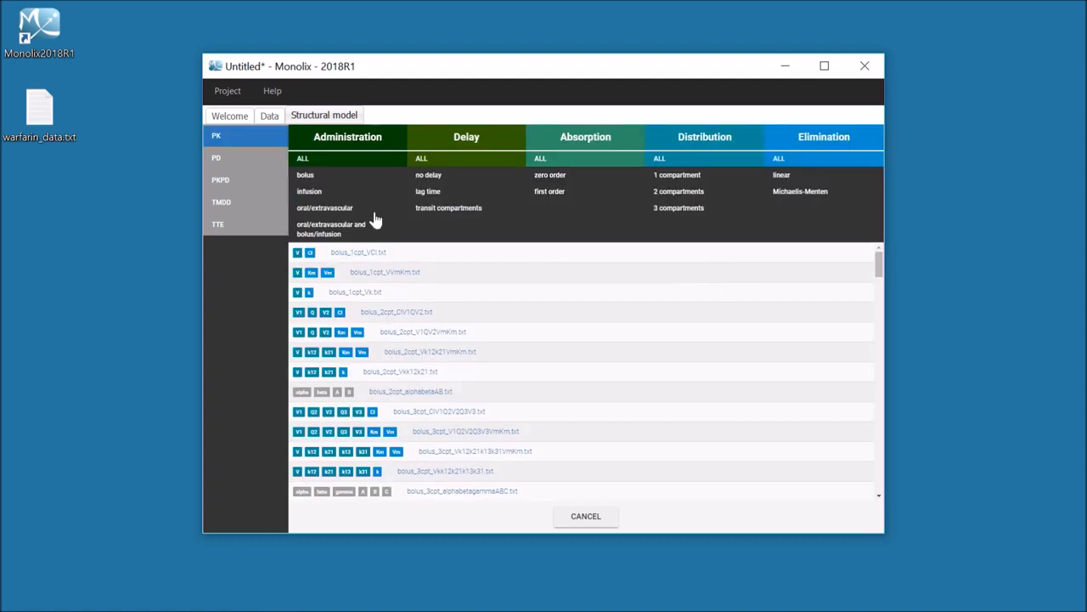
Filter the PK library by oral/extravascular, no delay, first order, 1 compartment and linear elimination, and load the oral1_1cpt_kaVCl.txt model
{"action": "left_click", "coordinate": [341, 209]}
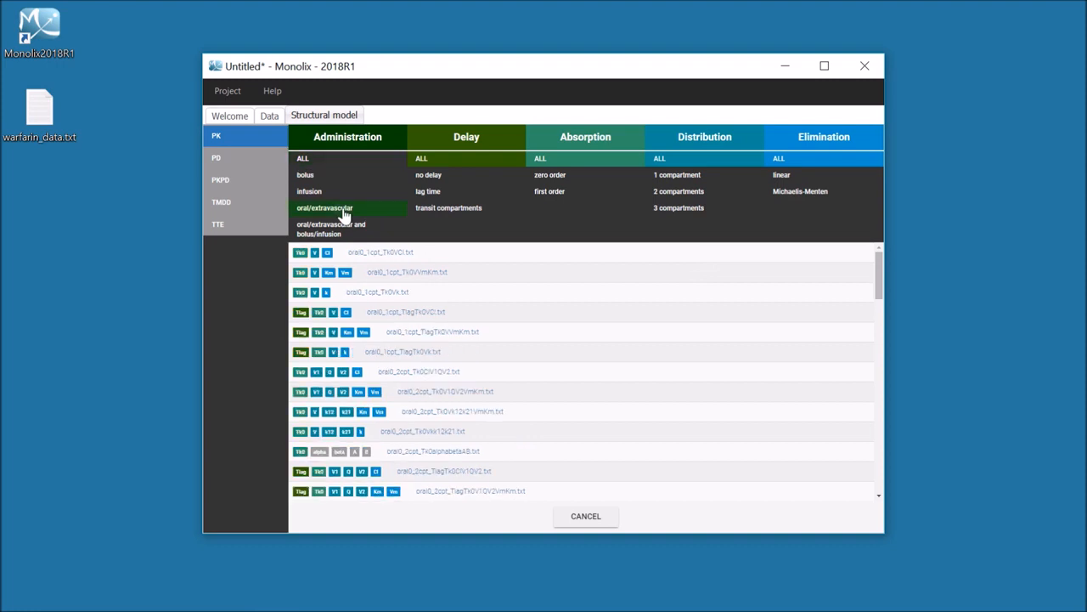
{"action": "left_click", "coordinate": [445, 177]}
{"action": "left_click", "coordinate": [552, 193]}
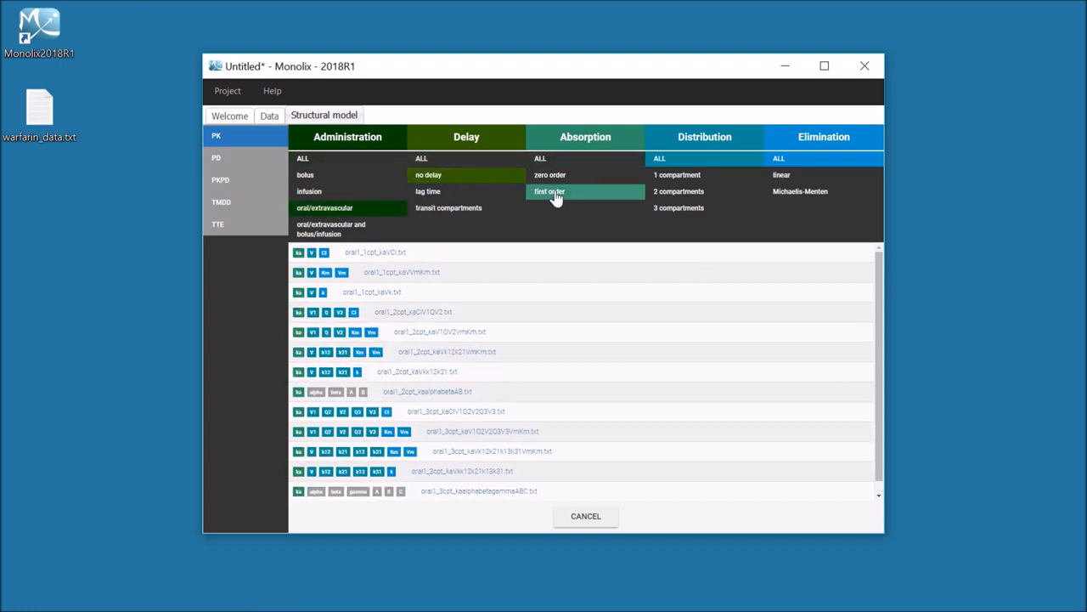
{"action": "left_click", "coordinate": [690, 177]}
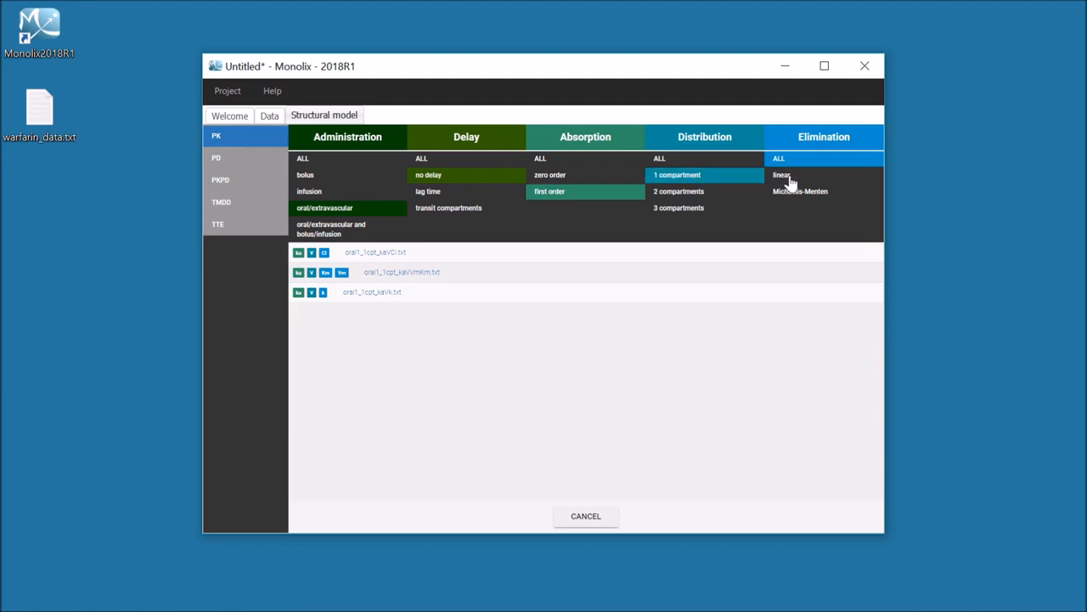
{"action": "left_click", "coordinate": [783, 177]}
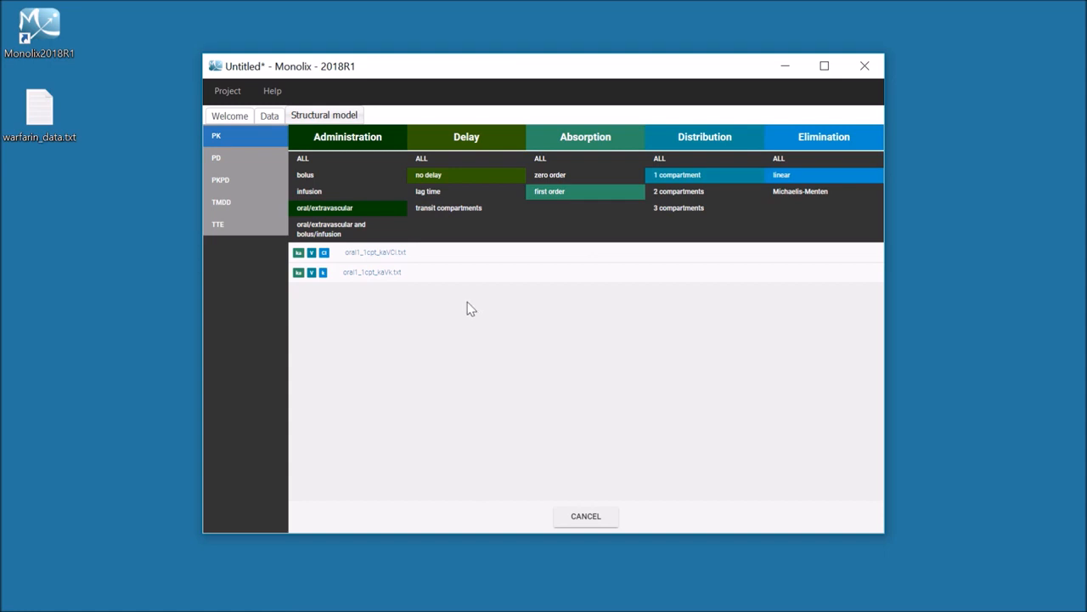
{"action": "mouse_move", "coordinate": [467, 263]}
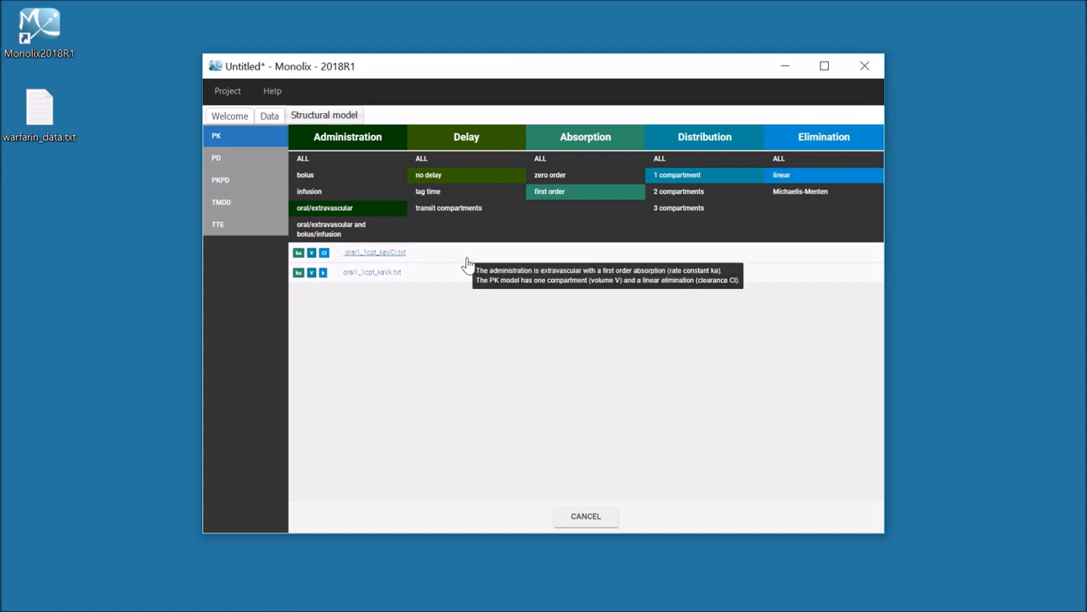
{"action": "mouse_move", "coordinate": [441, 282]}
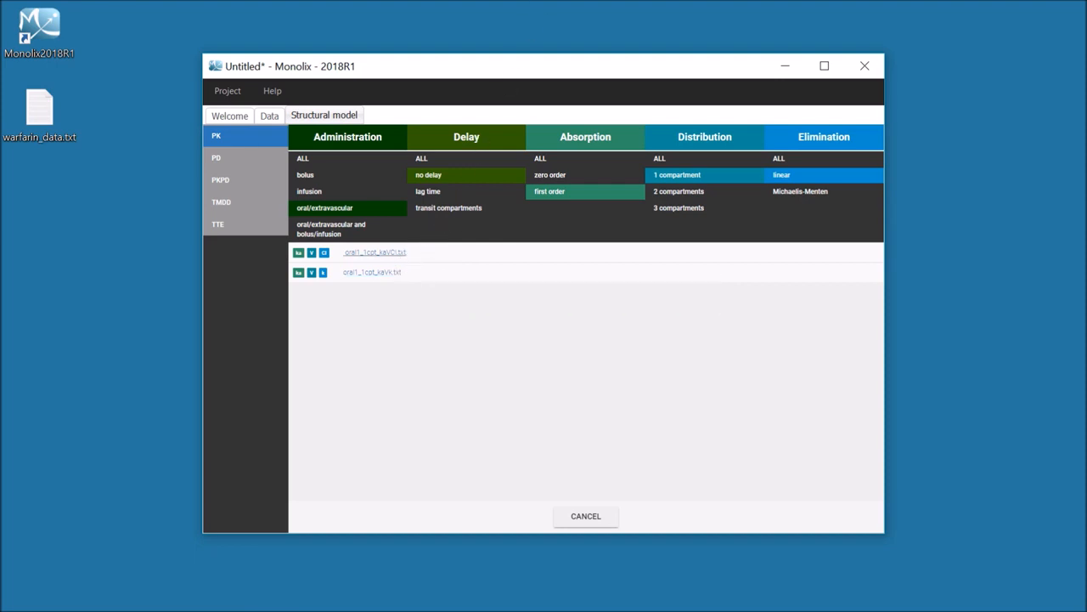
{"action": "left_click", "coordinate": [375, 253]}
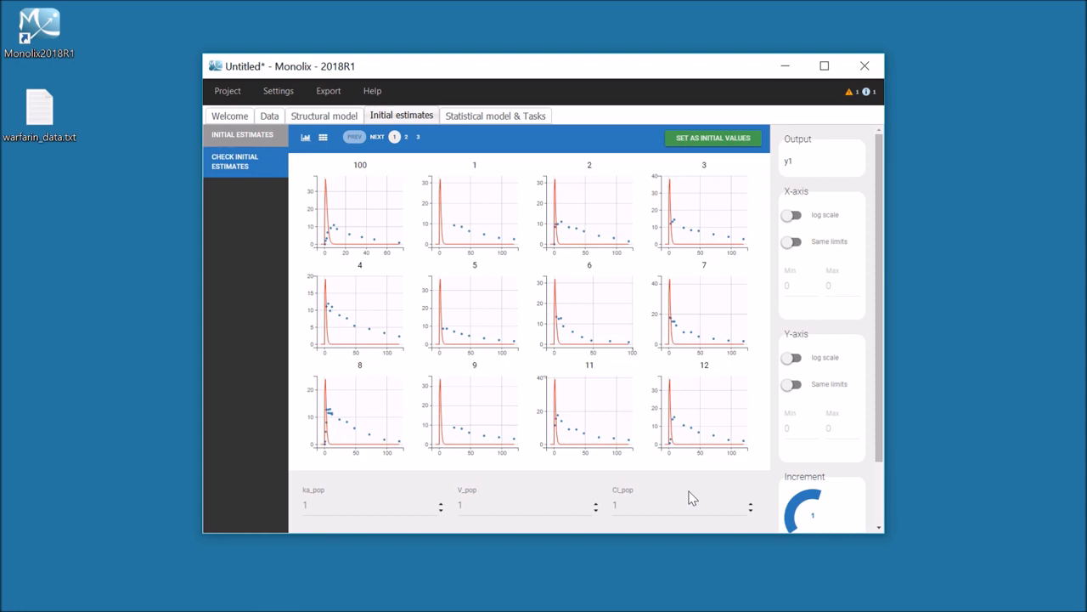
Set V_pop to 10 and Cl_pop to 0.1, and apply the checked estimates as the initial values
{"action": "left_click", "coordinate": [586, 508]}
{"action": "type", "text": "0"}
{"action": "key", "text": "Tab"}
{"action": "type", "text": "0.1"}
{"action": "key", "text": "Tab"}
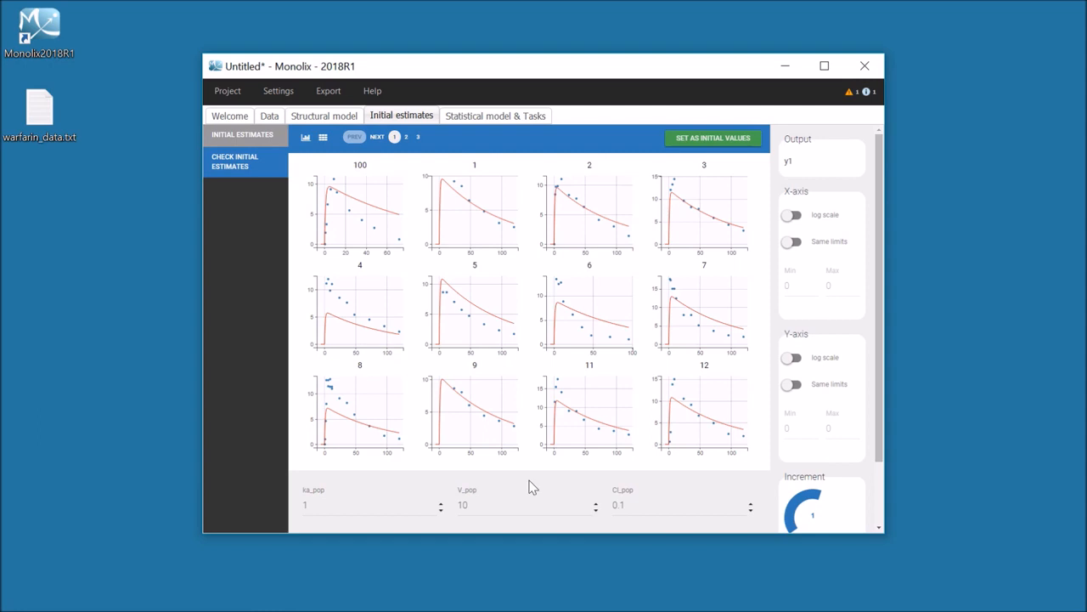
{"action": "left_click", "coordinate": [740, 140]}
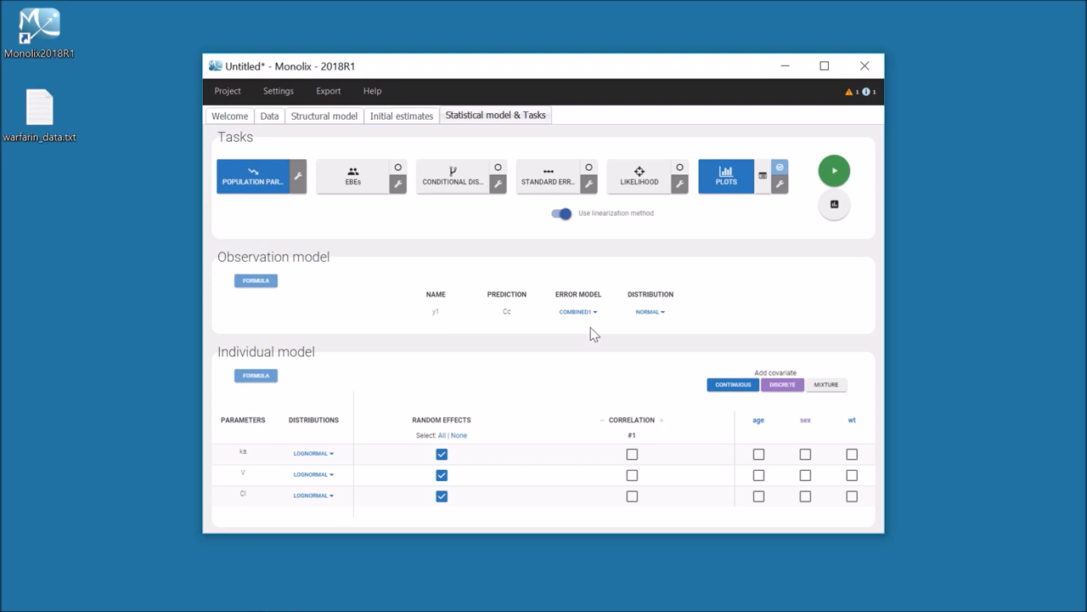
Display the formula of the observation model for y1 and hide it again
{"action": "left_click", "coordinate": [265, 283]}
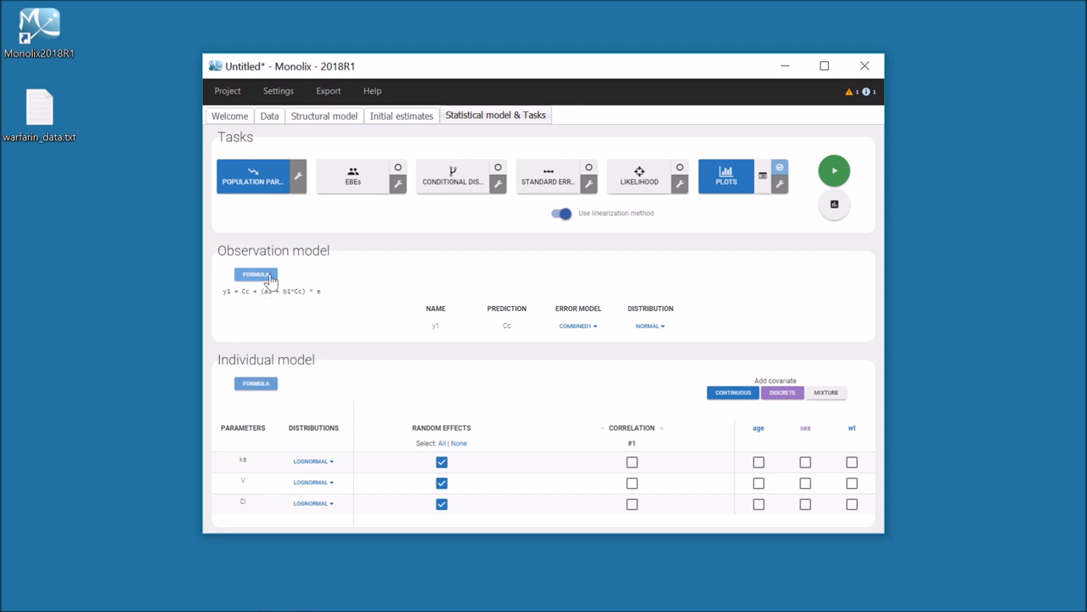
{"action": "left_click", "coordinate": [267, 276]}
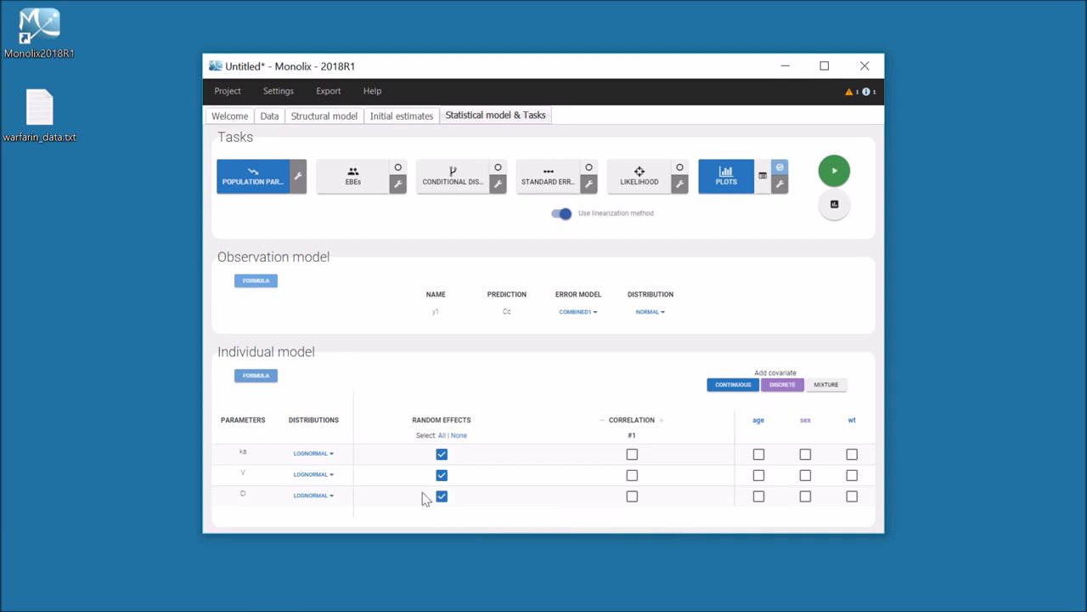
Save the project as project1.mlxtran in the desktop folder (Bureau)
{"action": "left_click", "coordinate": [228, 91]}
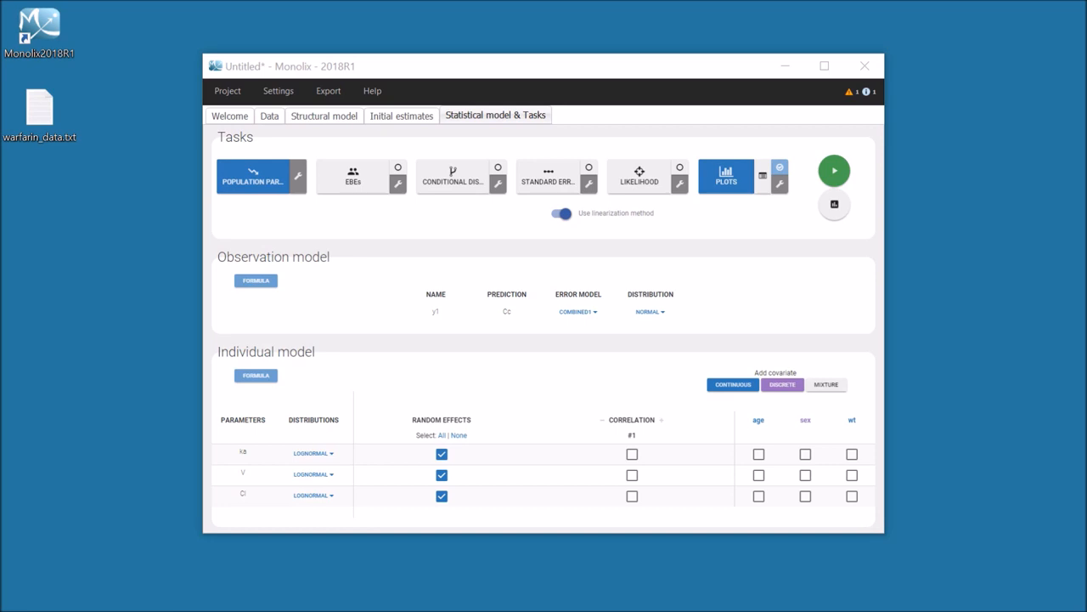
{"action": "left_click", "coordinate": [240, 100]}
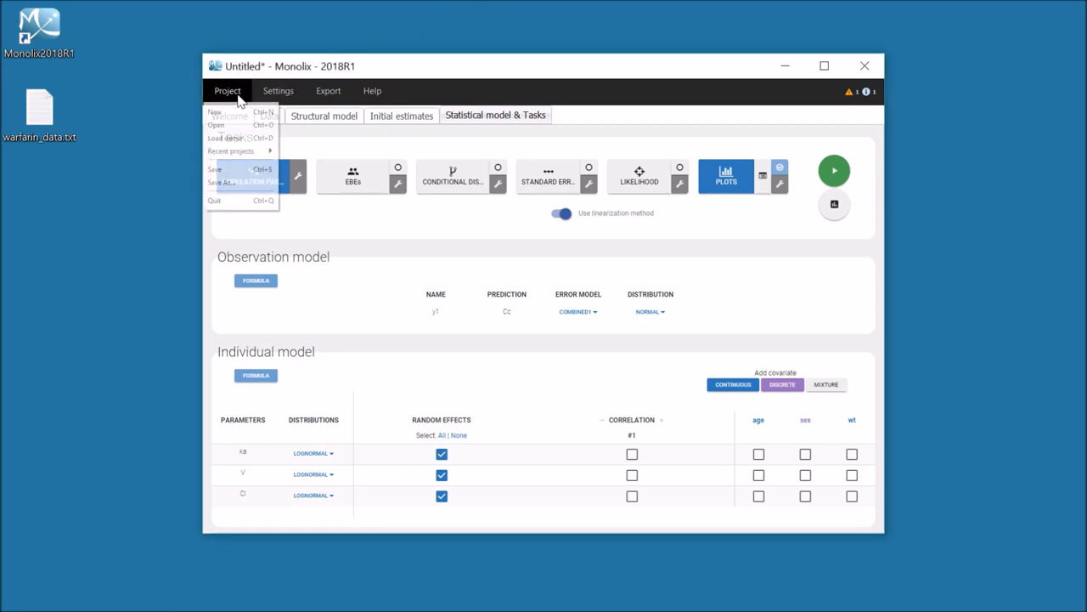
{"action": "left_click", "coordinate": [219, 183]}
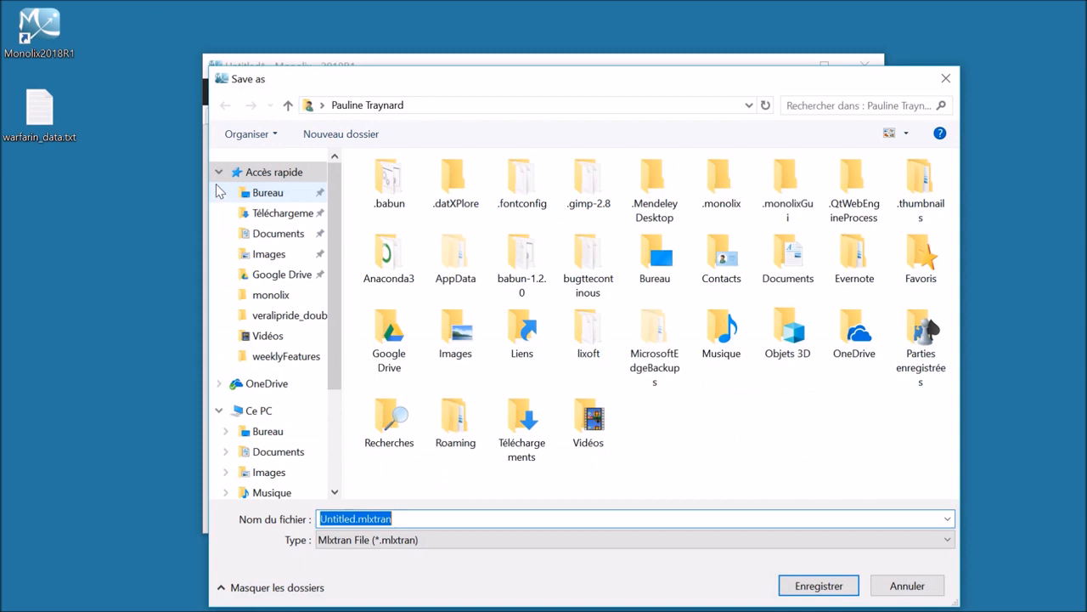
{"action": "left_click", "coordinate": [267, 193]}
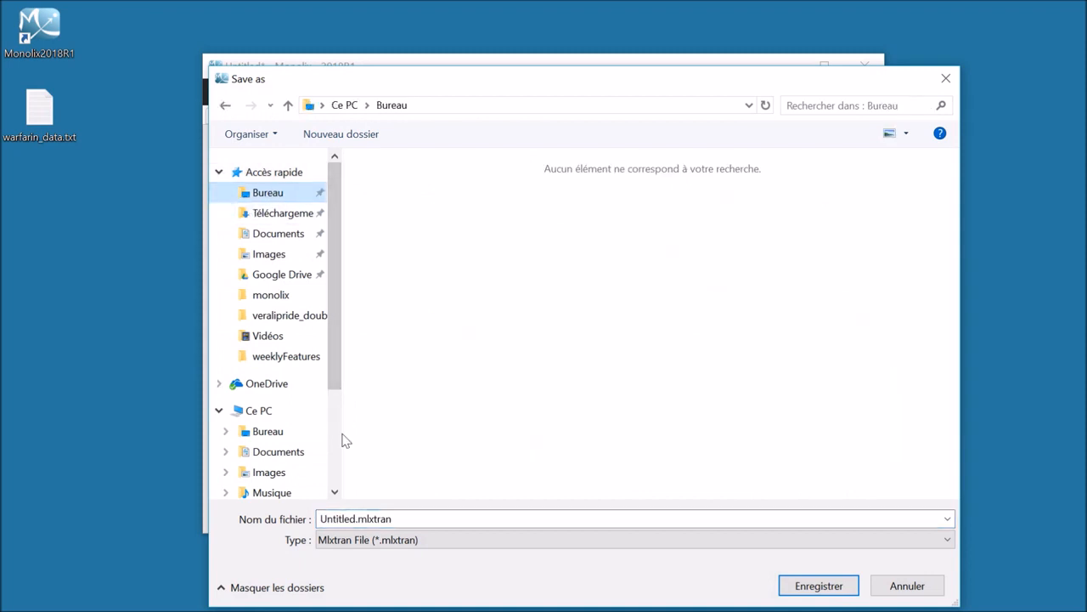
{"action": "double_click", "coordinate": [337, 519]}
{"action": "type", "text": "project"}
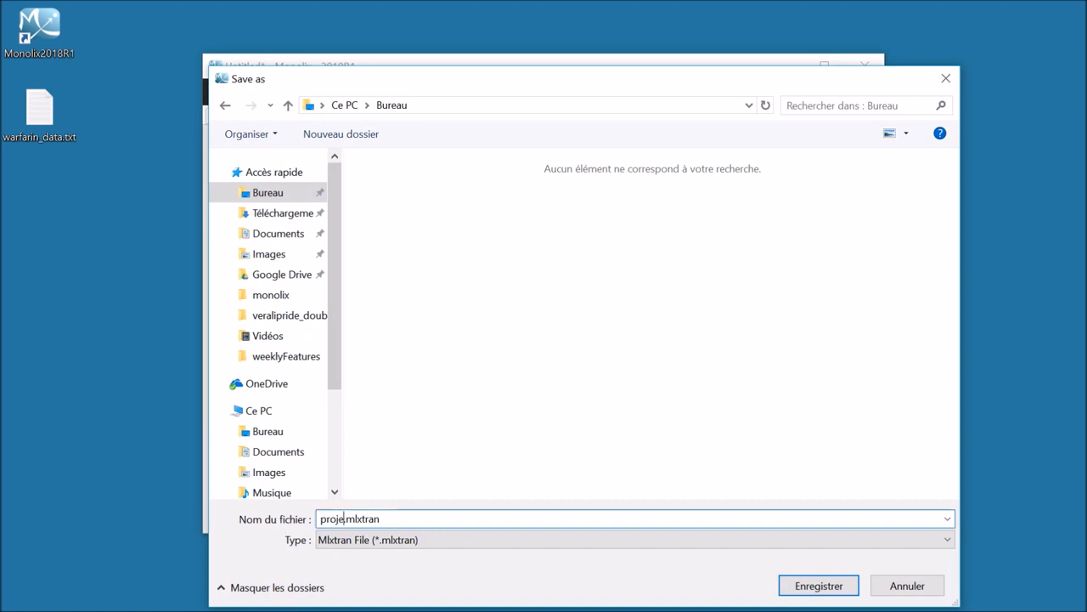
{"action": "type", "text": "1"}
{"action": "key", "text": "Return"}
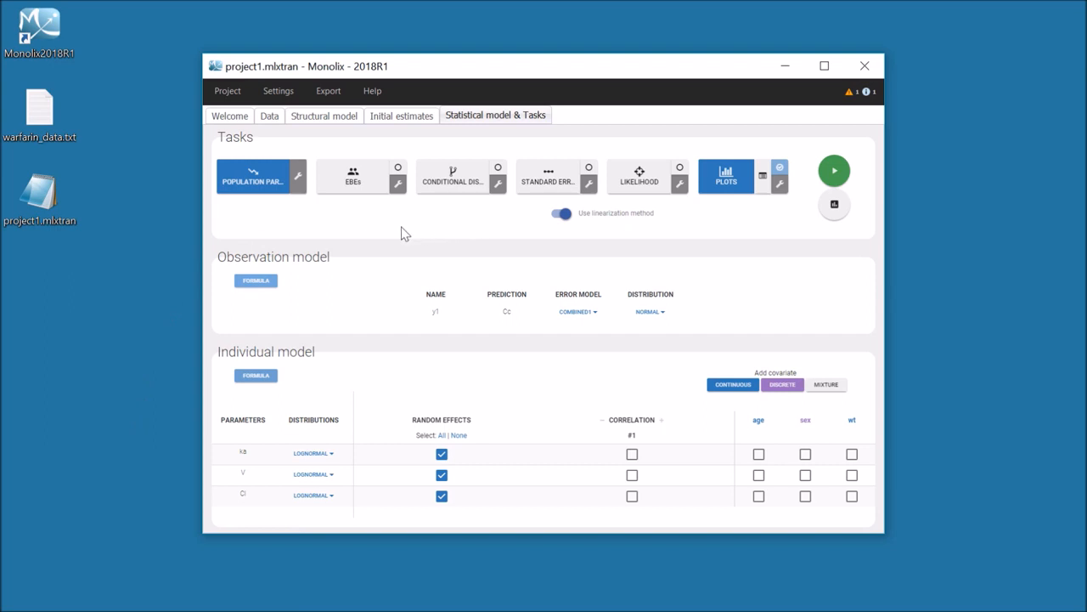
Run the population parameter estimation, inspect the ka_pop convergence curve, and close the scenario window
{"action": "left_click", "coordinate": [270, 174]}
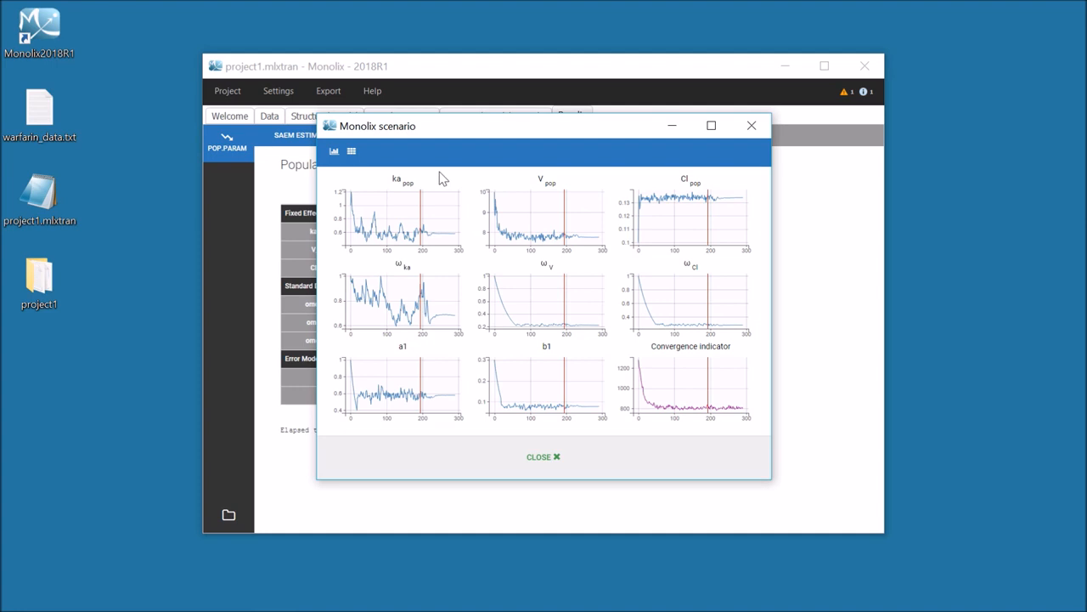
{"action": "mouse_move", "coordinate": [385, 218]}
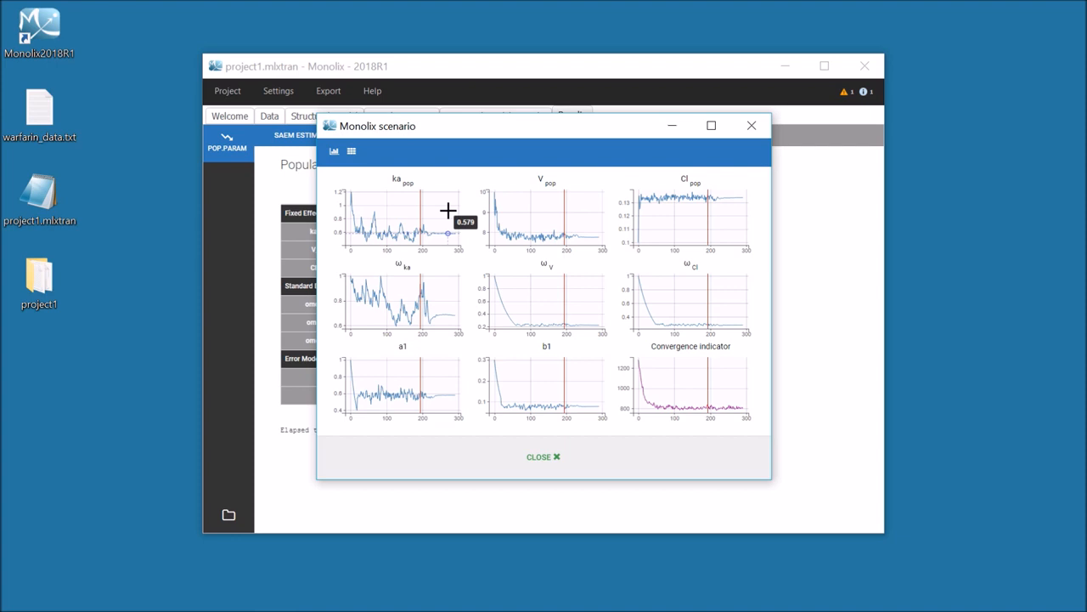
{"action": "left_click", "coordinate": [539, 457]}
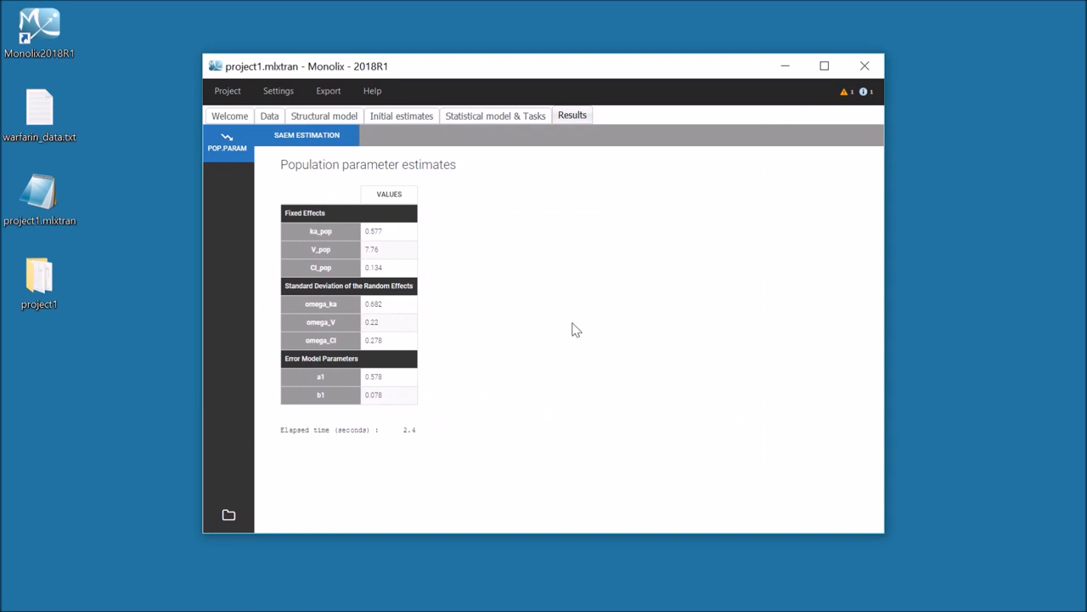
Run the EBEs task and show the conditional mode estimates of the individual parameters
{"action": "left_click", "coordinate": [515, 116]}
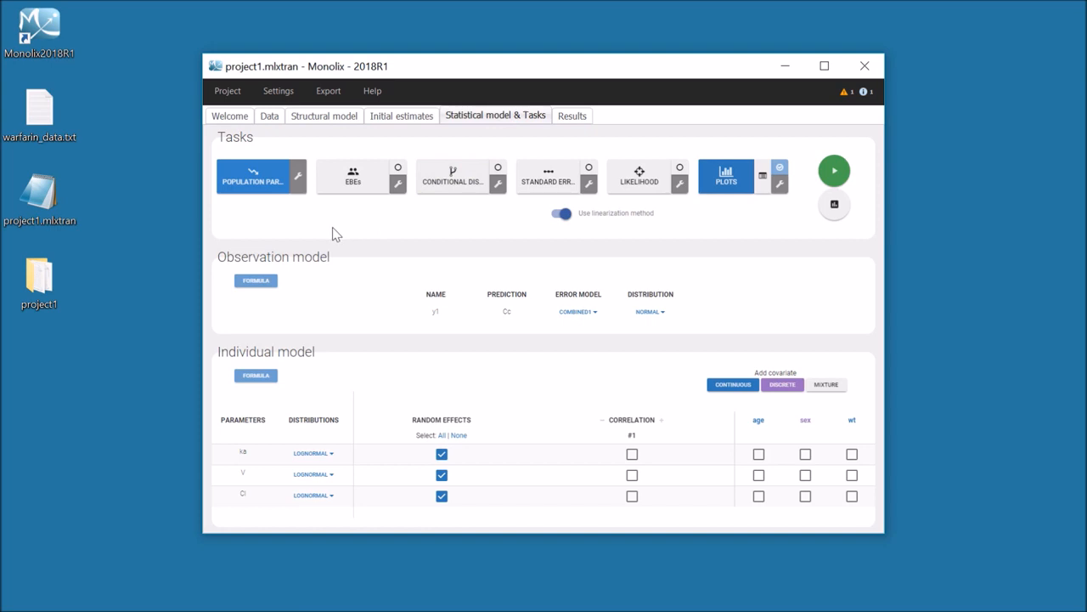
{"action": "left_click", "coordinate": [363, 188]}
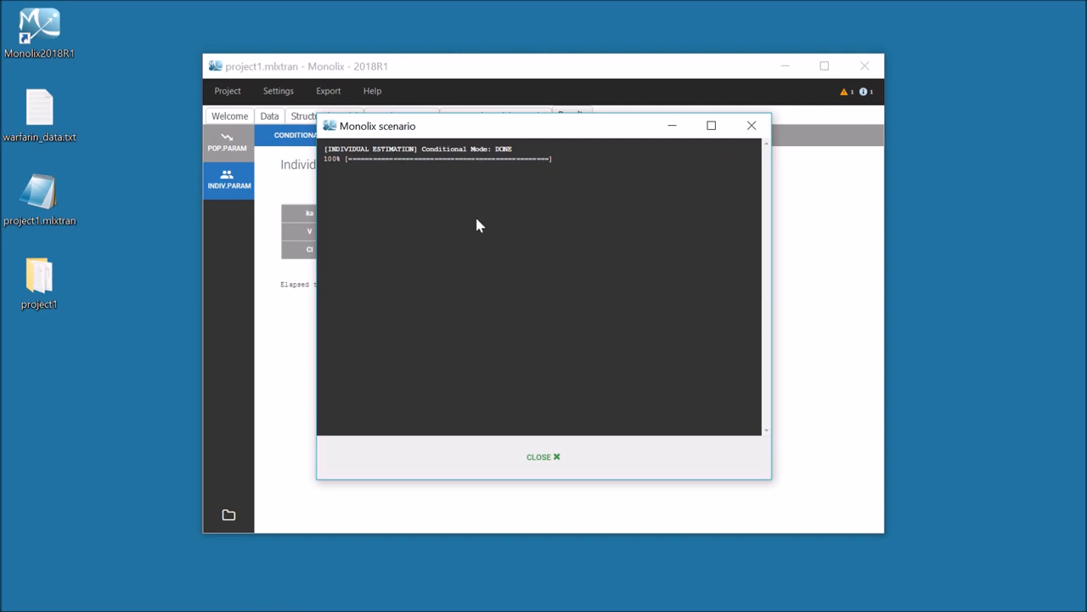
{"action": "left_click", "coordinate": [539, 459]}
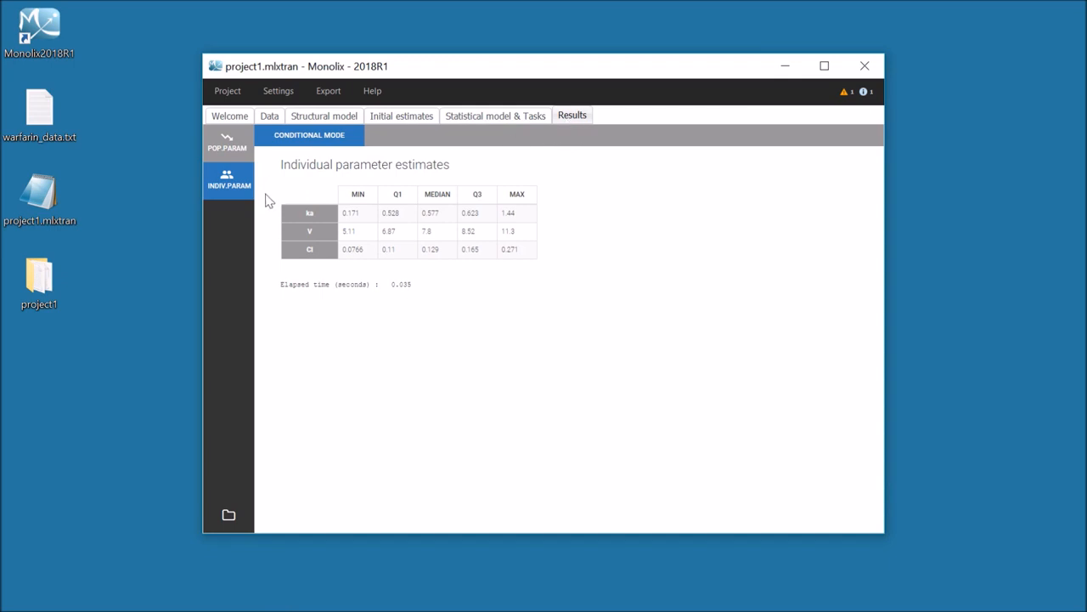
Run the conditional distribution task and show the conditional mean estimates of the individual parameters
{"action": "left_click", "coordinate": [486, 116]}
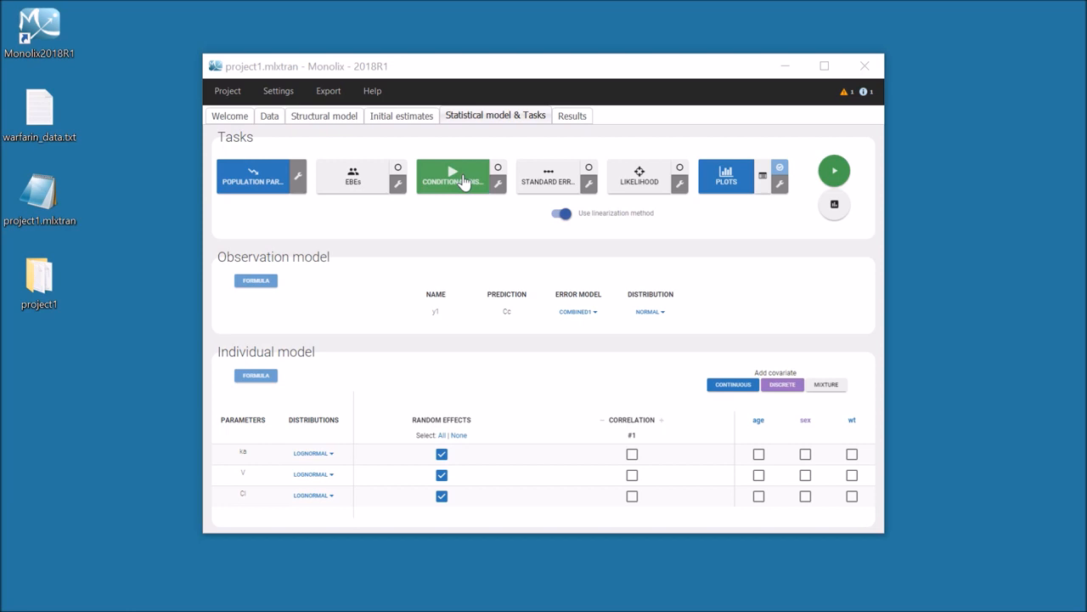
{"action": "left_click", "coordinate": [463, 181]}
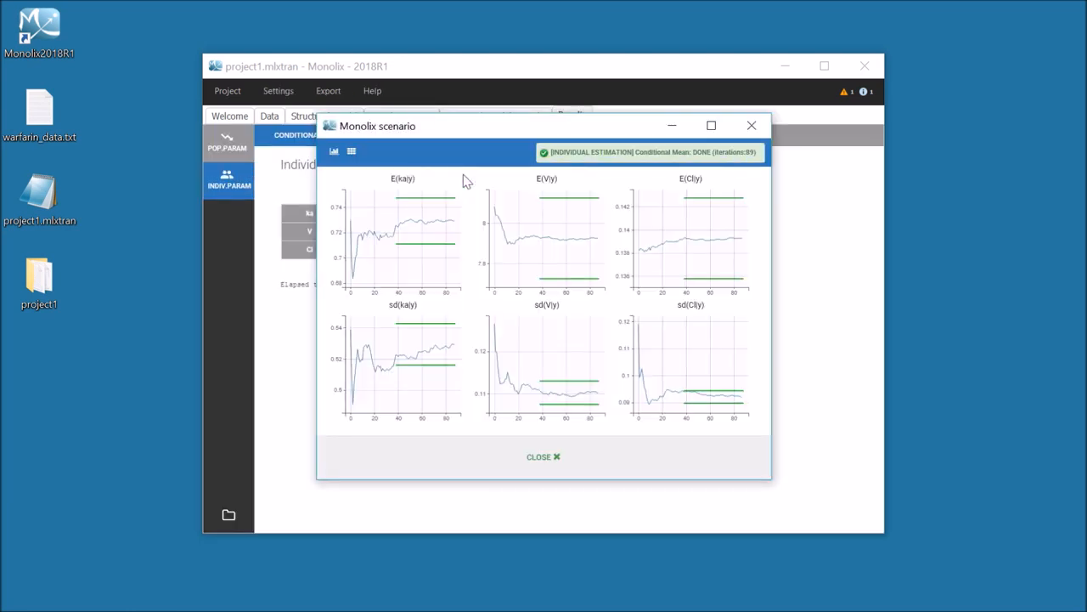
{"action": "left_click", "coordinate": [552, 459]}
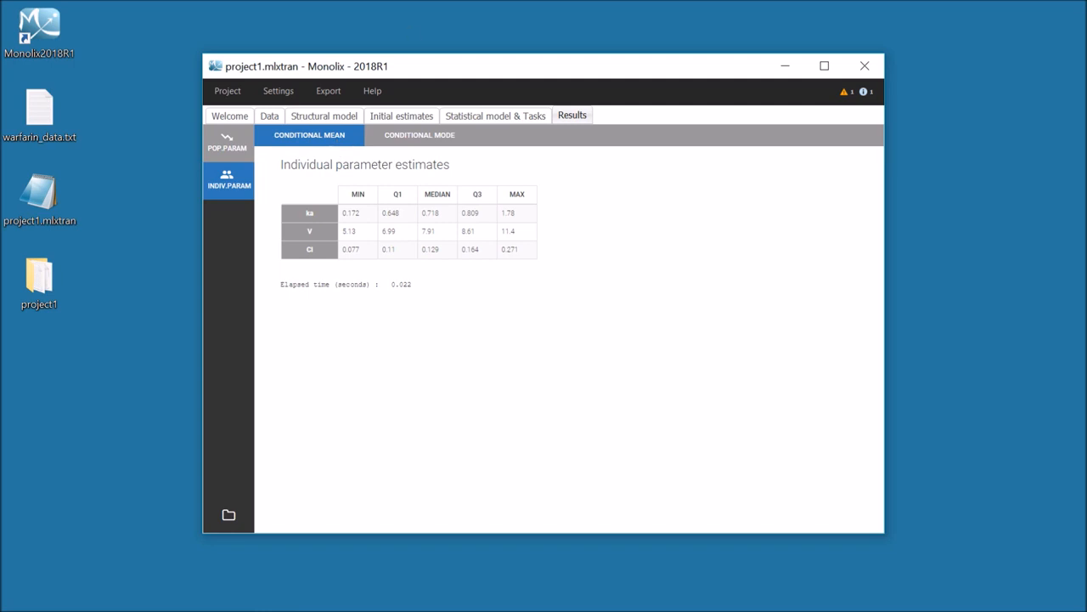
Estimate the standard errors with the linearization method turned off, and review them beside the population parameter estimates
{"action": "left_click", "coordinate": [486, 116]}
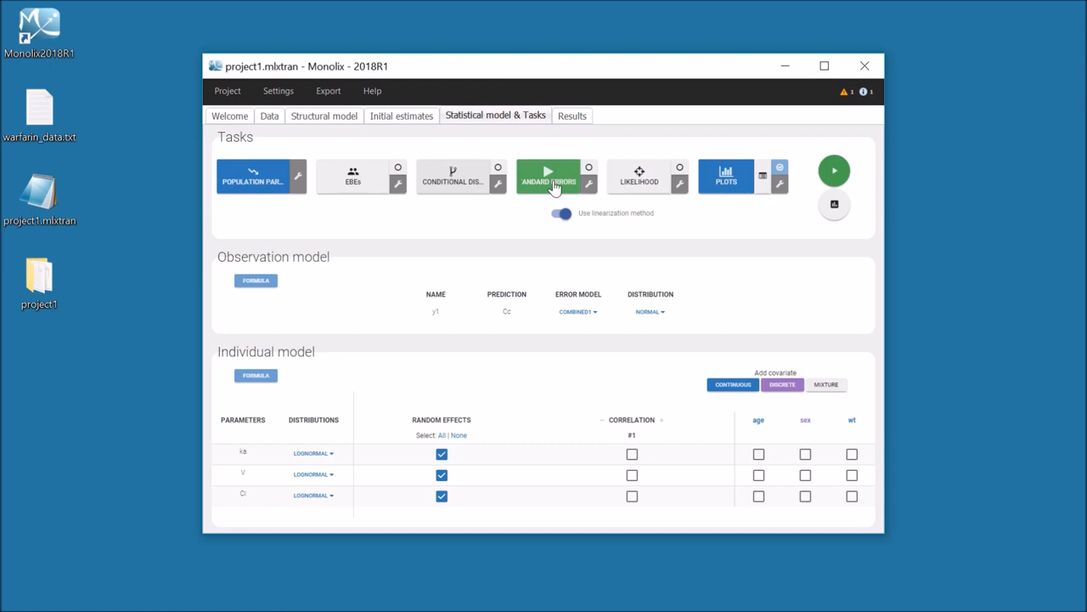
{"action": "left_click", "coordinate": [591, 219]}
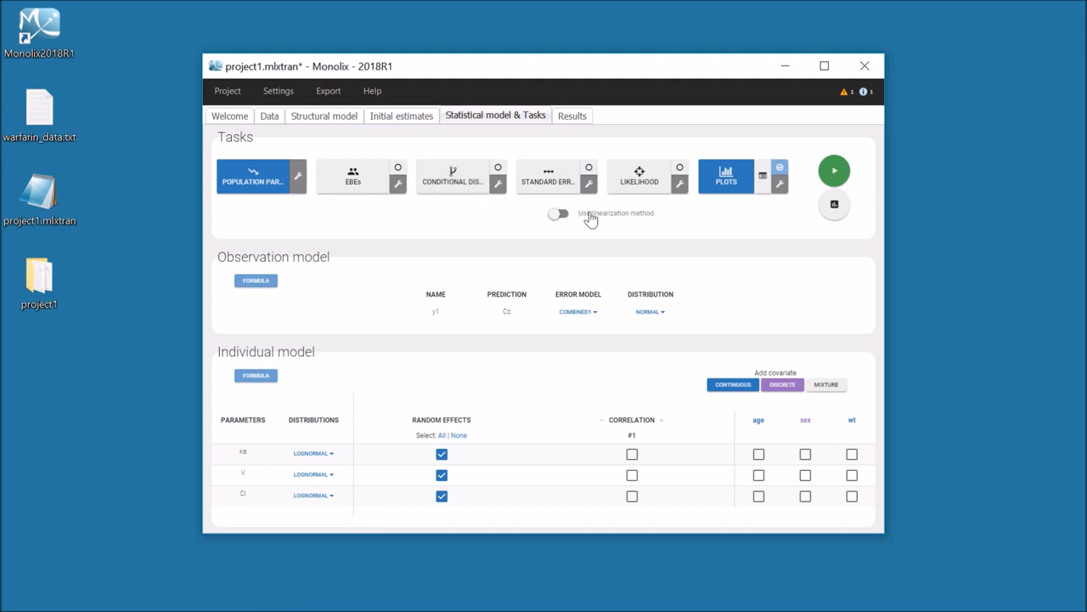
{"action": "left_click", "coordinate": [560, 180]}
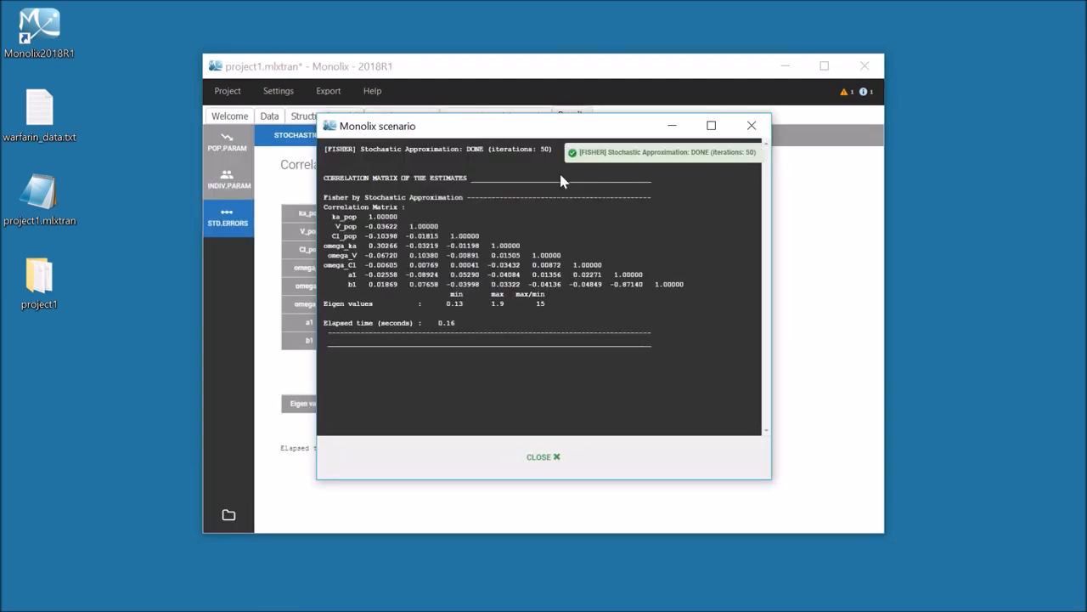
{"action": "left_click", "coordinate": [548, 459]}
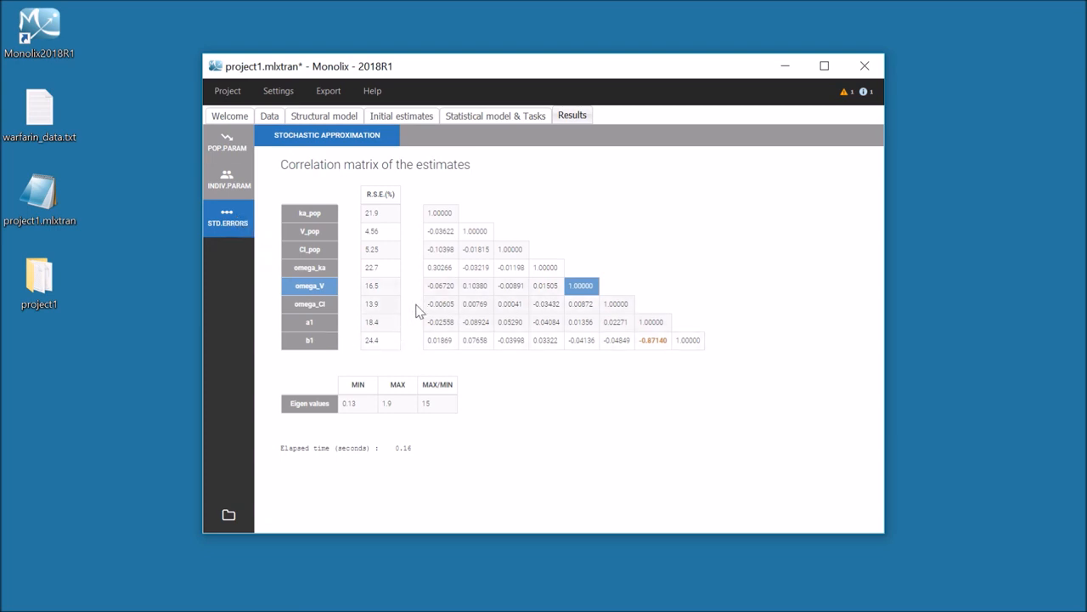
{"action": "left_click", "coordinate": [238, 150]}
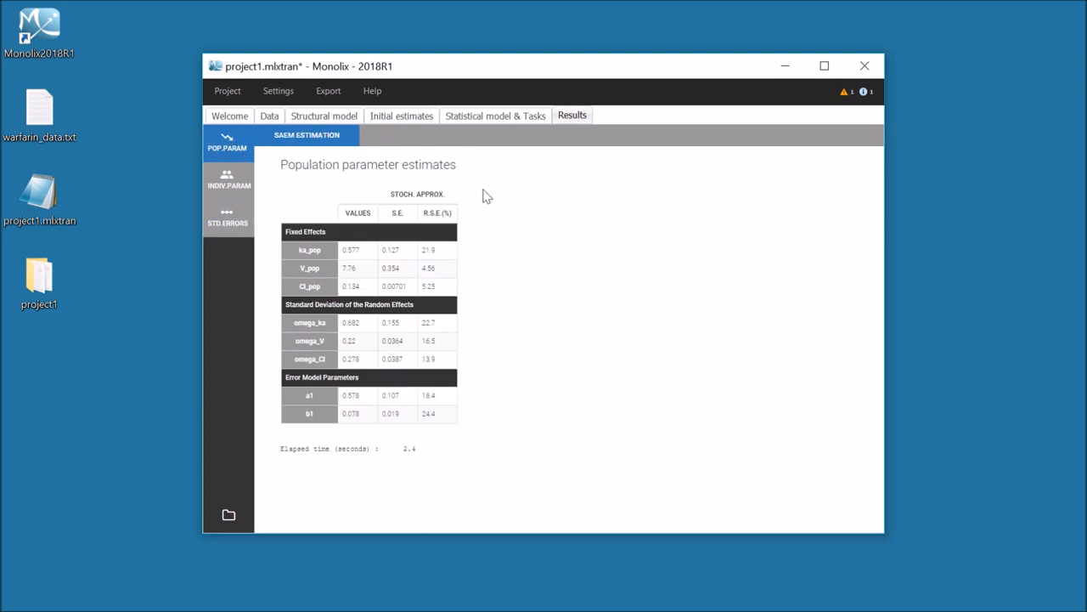
Run the likelihood task by importance sampling, check the information criteria, and return to the statistical model and tasks
{"action": "left_click", "coordinate": [496, 117]}
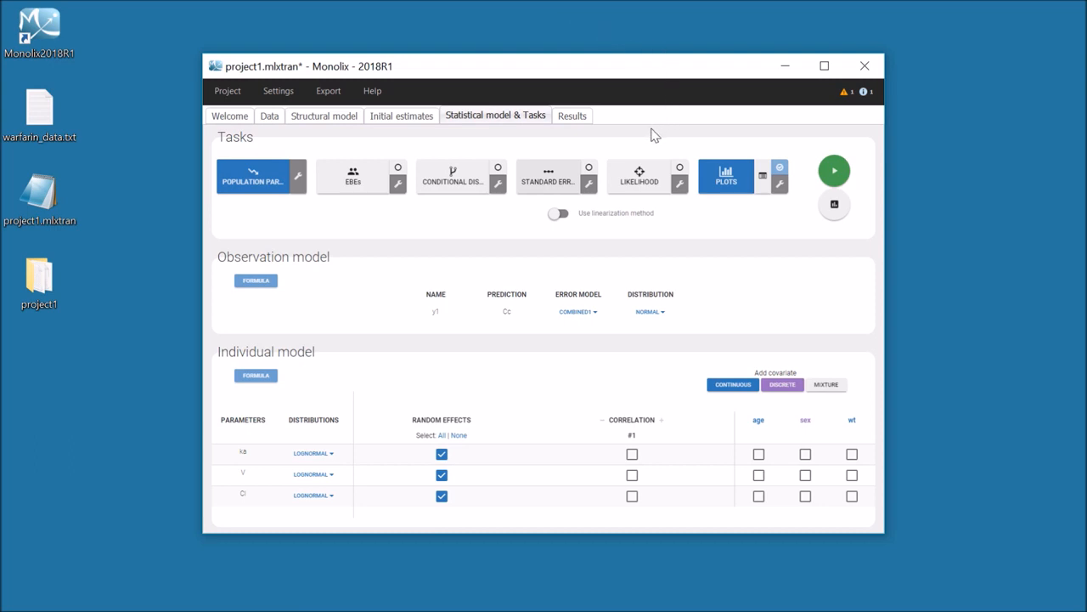
{"action": "mouse_move", "coordinate": [643, 174]}
{"action": "left_click", "coordinate": [652, 179]}
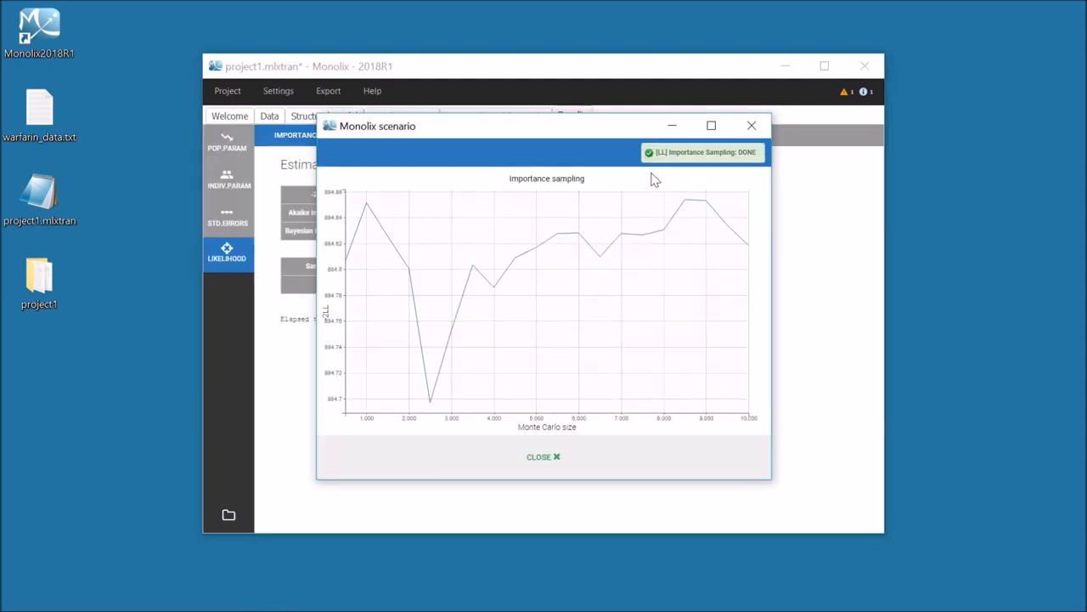
{"action": "left_click", "coordinate": [563, 454]}
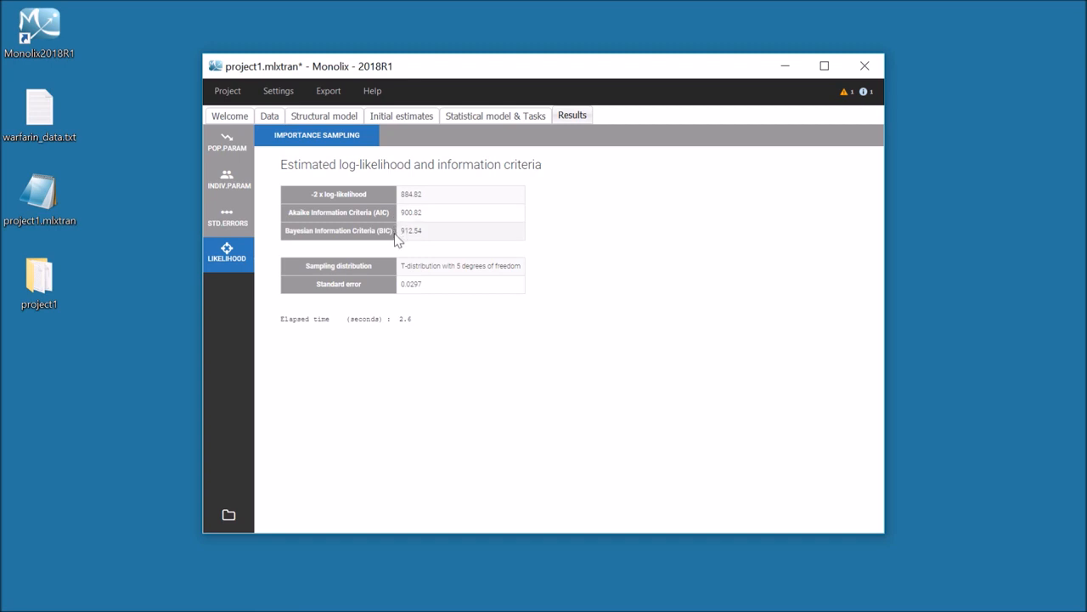
{"action": "left_click", "coordinate": [500, 116]}
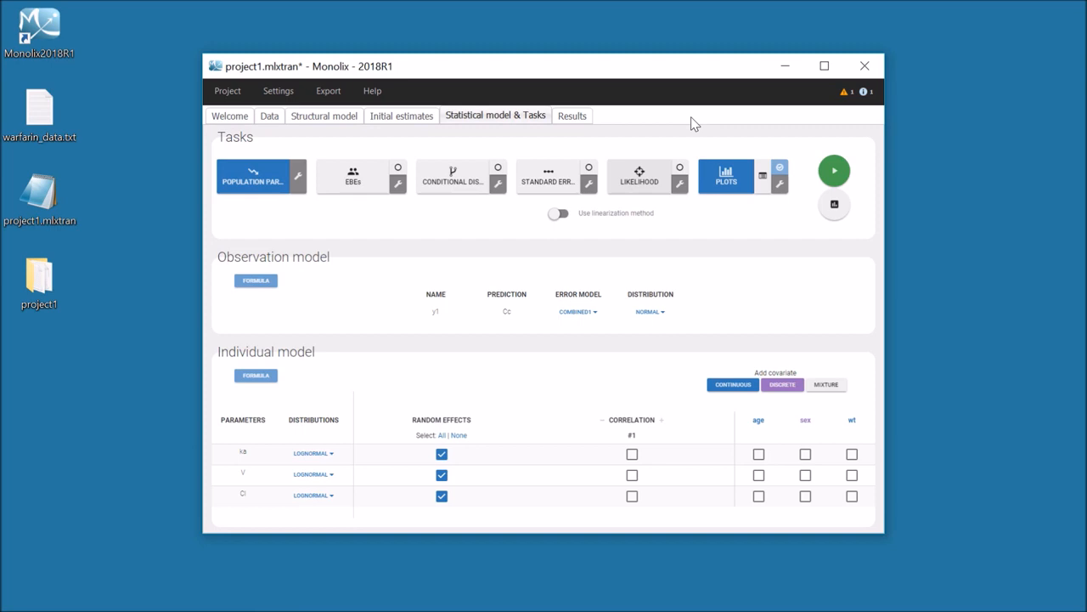
Generate the diagnostic plots and show the observations versus predictions plot
{"action": "left_click", "coordinate": [729, 189]}
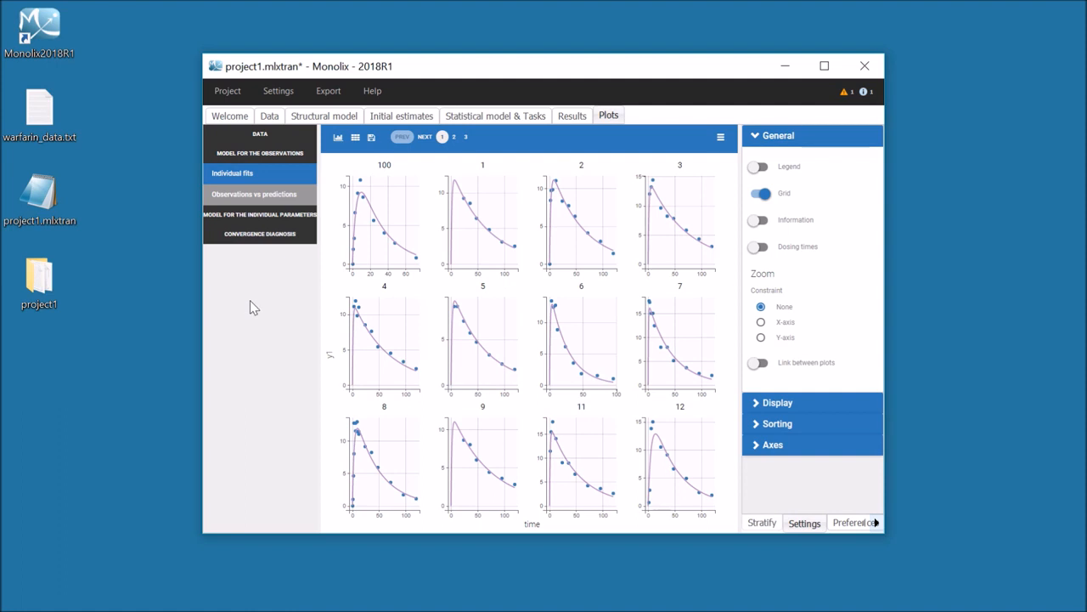
{"action": "left_click", "coordinate": [287, 206]}
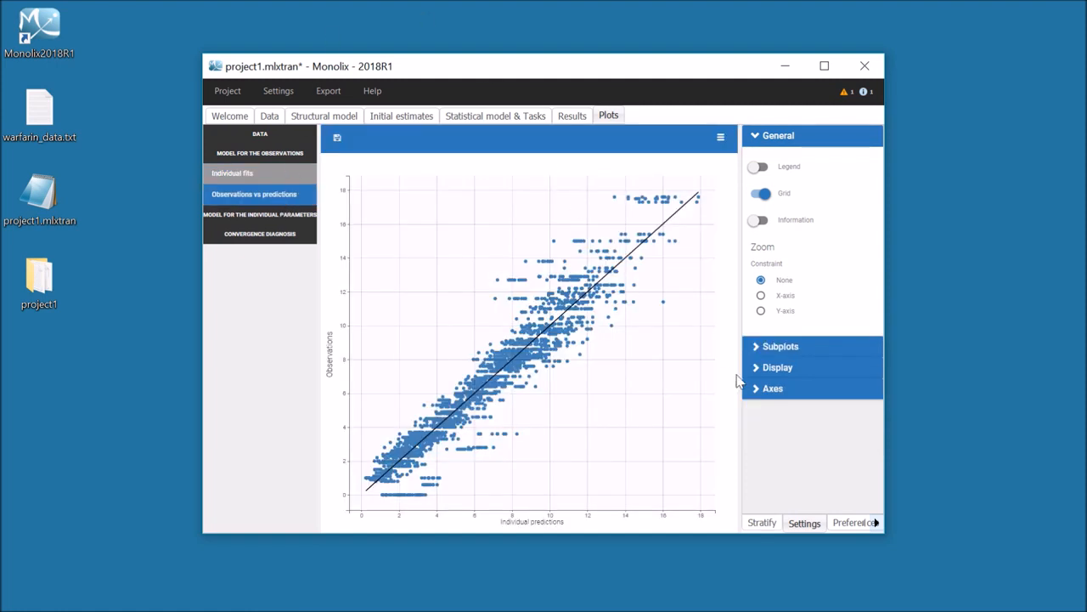
Use log scale on both axes of the observations versus predictions plot and inspect the points lying far from the identity line
{"action": "left_click", "coordinate": [774, 389]}
{"action": "scroll", "coordinate": [776, 392], "scroll_direction": "down", "scroll_amount": 2}
{"action": "left_click", "coordinate": [775, 421]}
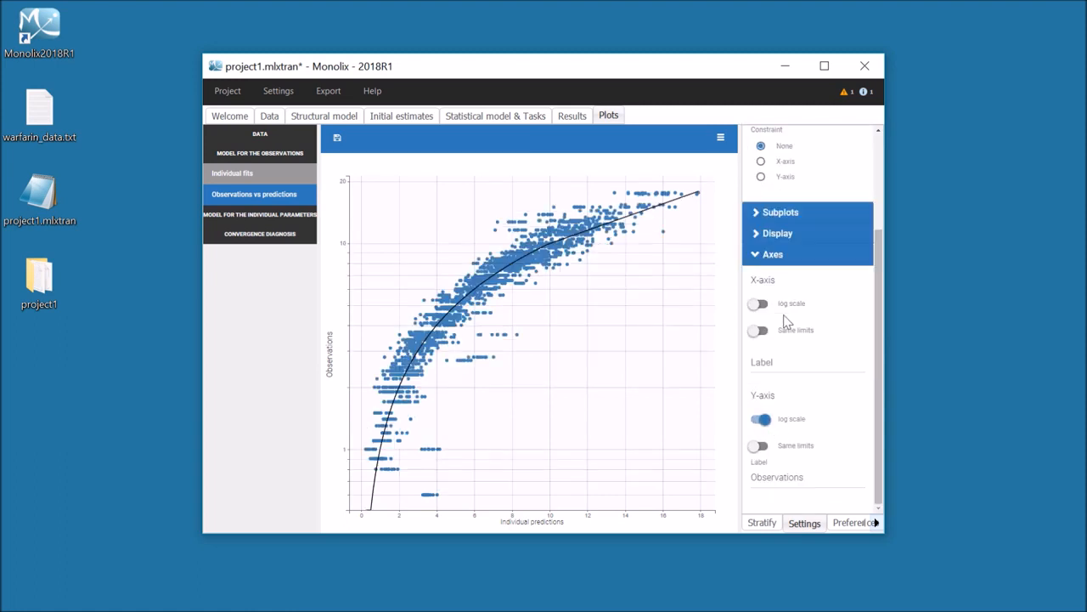
{"action": "left_click", "coordinate": [785, 306]}
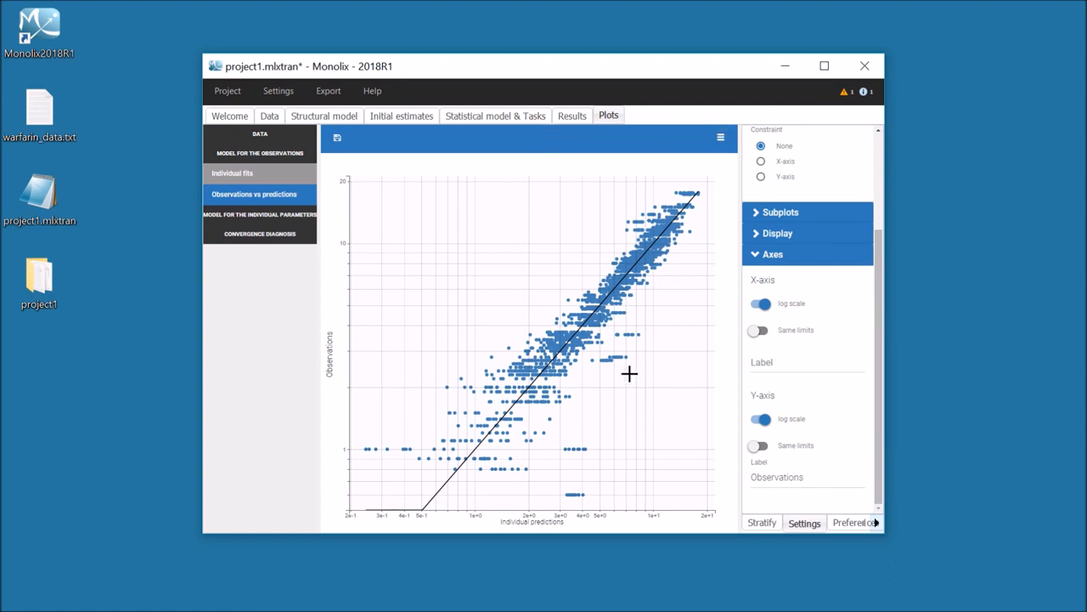
{"action": "mouse_move", "coordinate": [620, 359]}
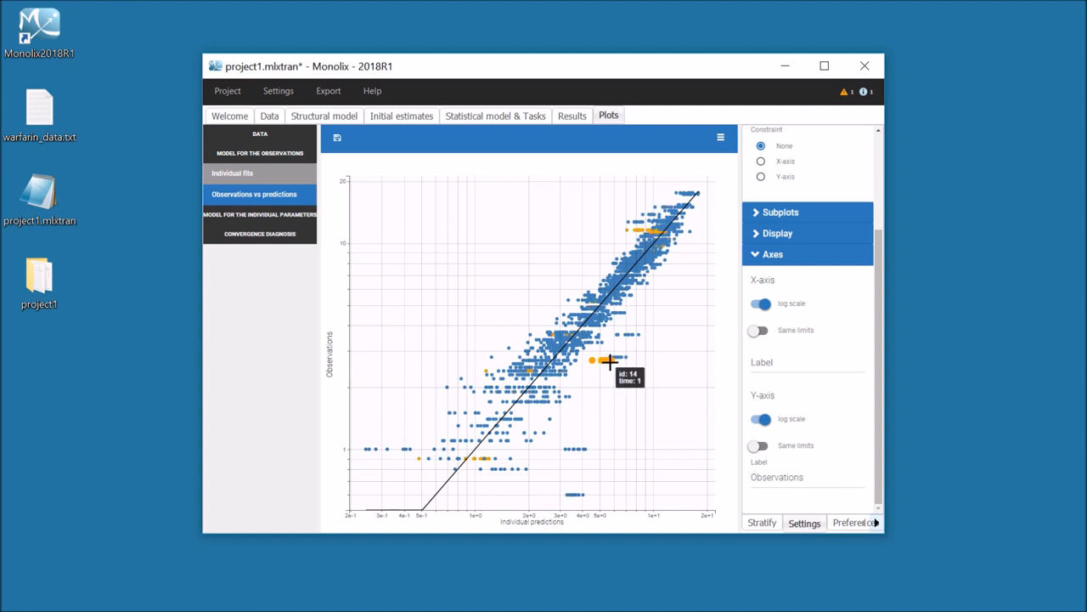
{"action": "mouse_move", "coordinate": [583, 447]}
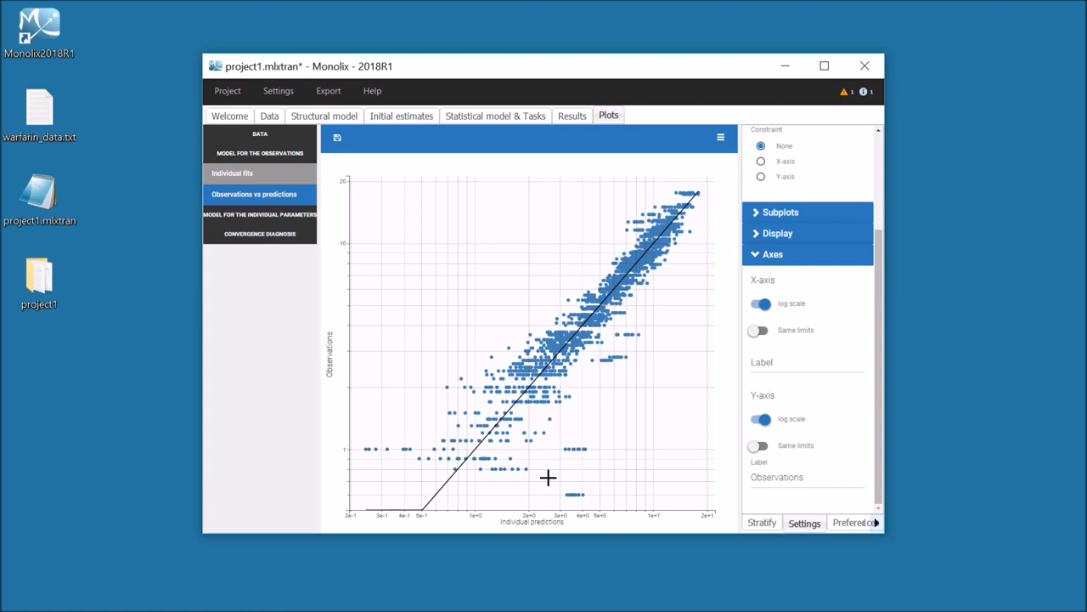
Zoom the individual fits along the x-axis onto the absorption phase, with the zoom linked between all plots
{"action": "left_click", "coordinate": [292, 180]}
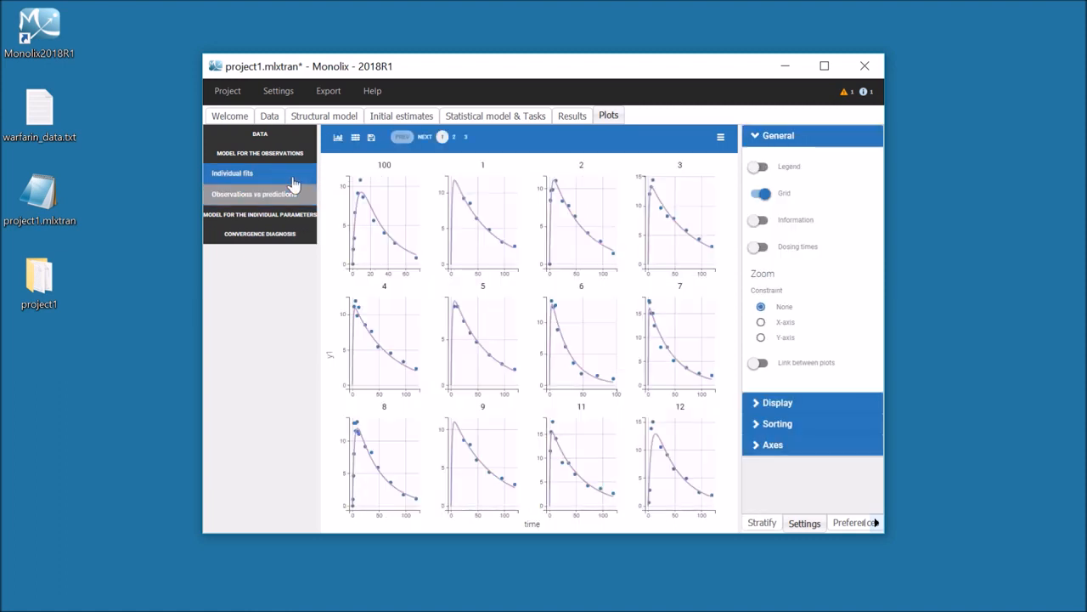
{"action": "left_click", "coordinate": [779, 326]}
{"action": "left_click", "coordinate": [783, 364]}
{"action": "left_click_drag", "start_coordinate": [660, 473], "coordinate": [646, 474]}
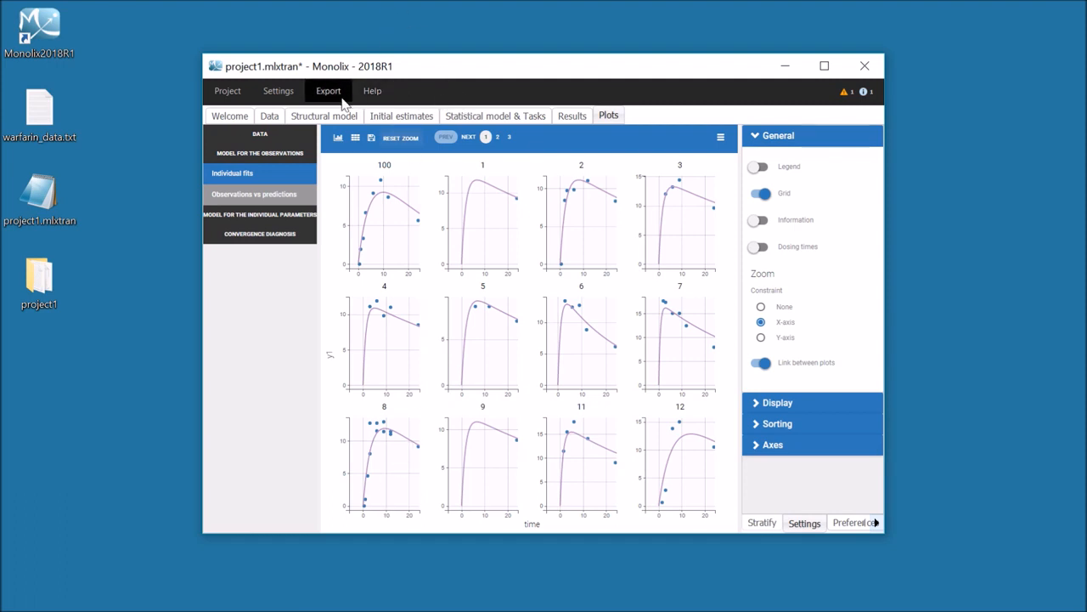
Load the PK library model oral1_1cpt_TlagkaVCl.txt, filtered by oral/extravascular, lag time, first order, 1 compartment and linear elimination
{"action": "left_click", "coordinate": [311, 119]}
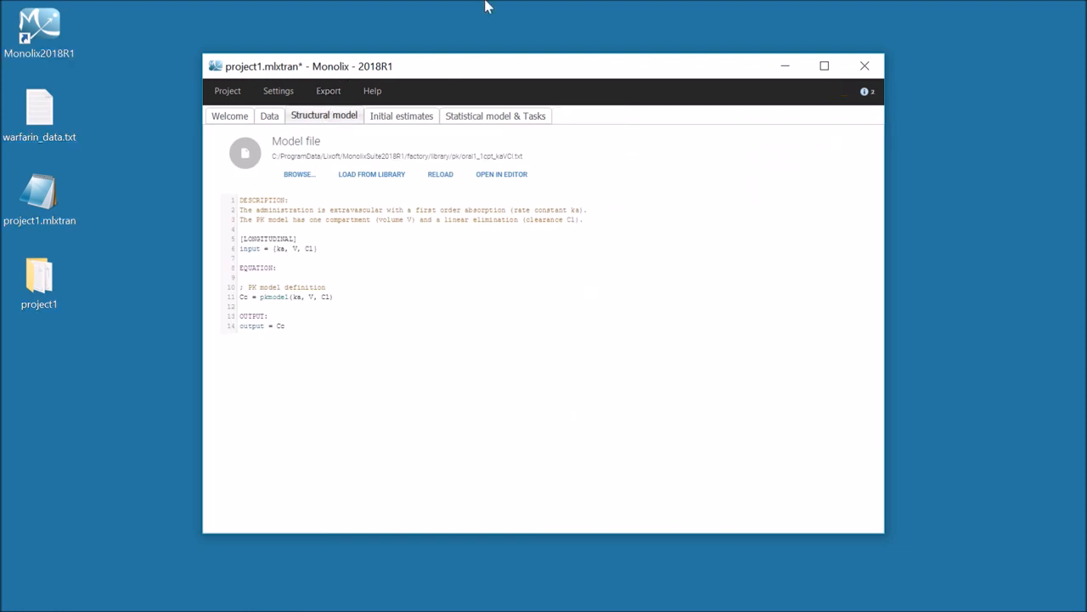
{"action": "left_click", "coordinate": [386, 174]}
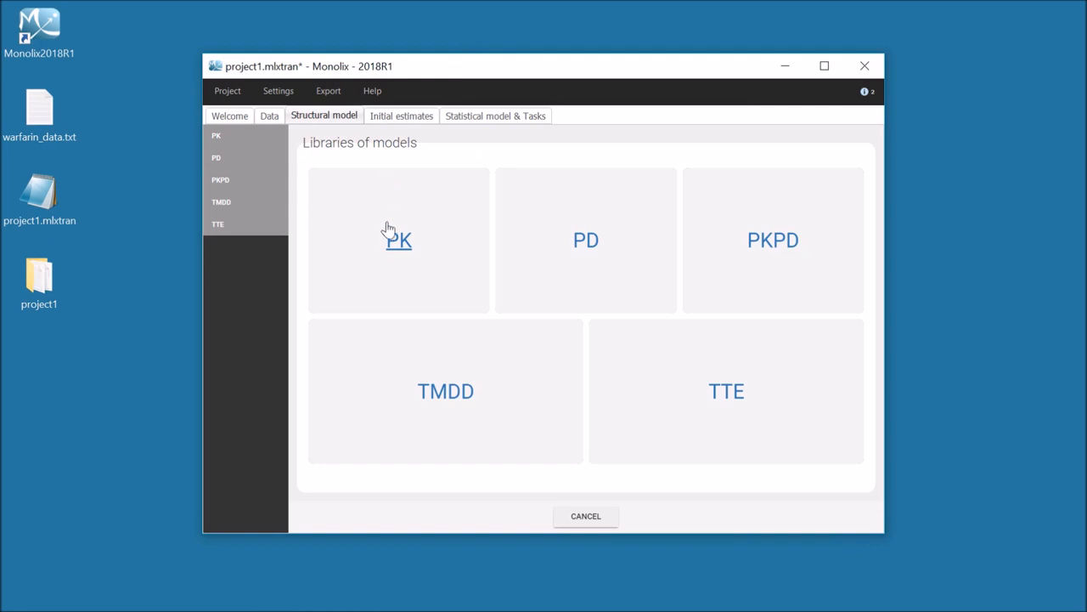
{"action": "left_click", "coordinate": [389, 230]}
{"action": "left_click", "coordinate": [355, 209]}
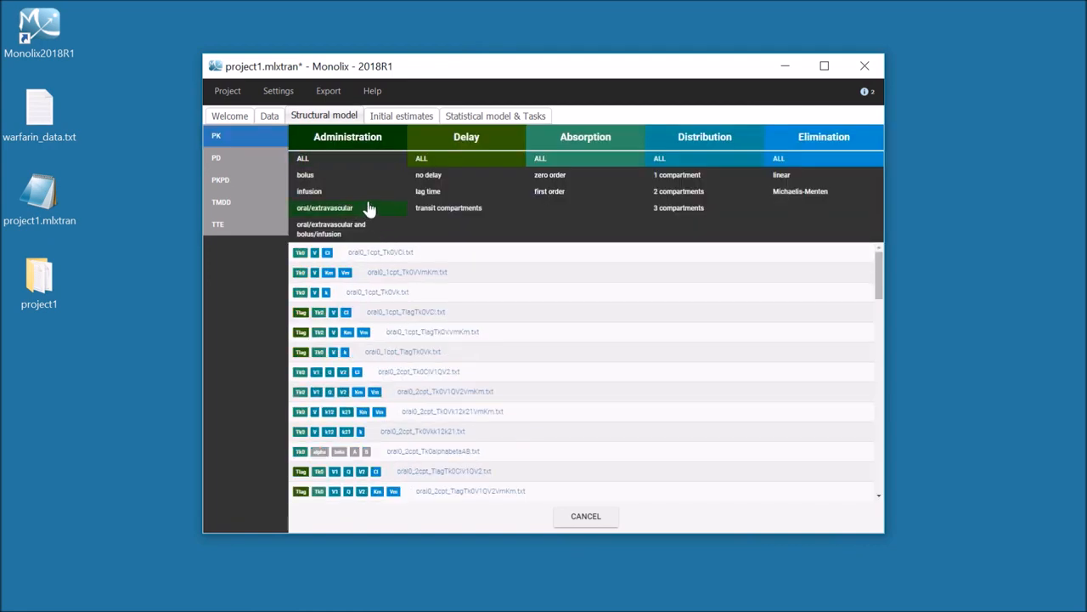
{"action": "left_click", "coordinate": [445, 192]}
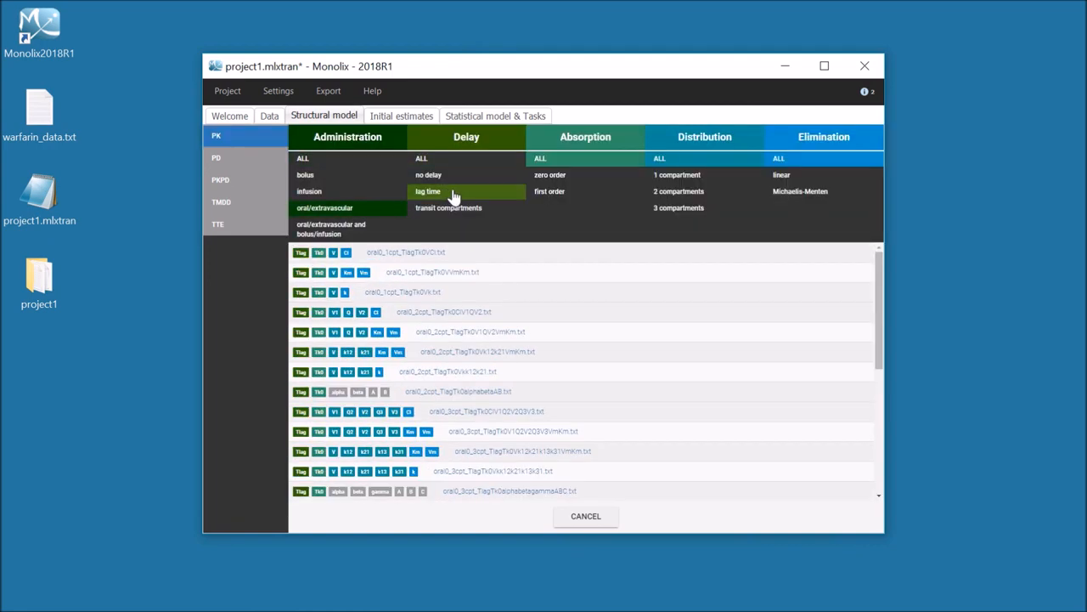
{"action": "left_click", "coordinate": [583, 195]}
{"action": "left_click", "coordinate": [700, 176]}
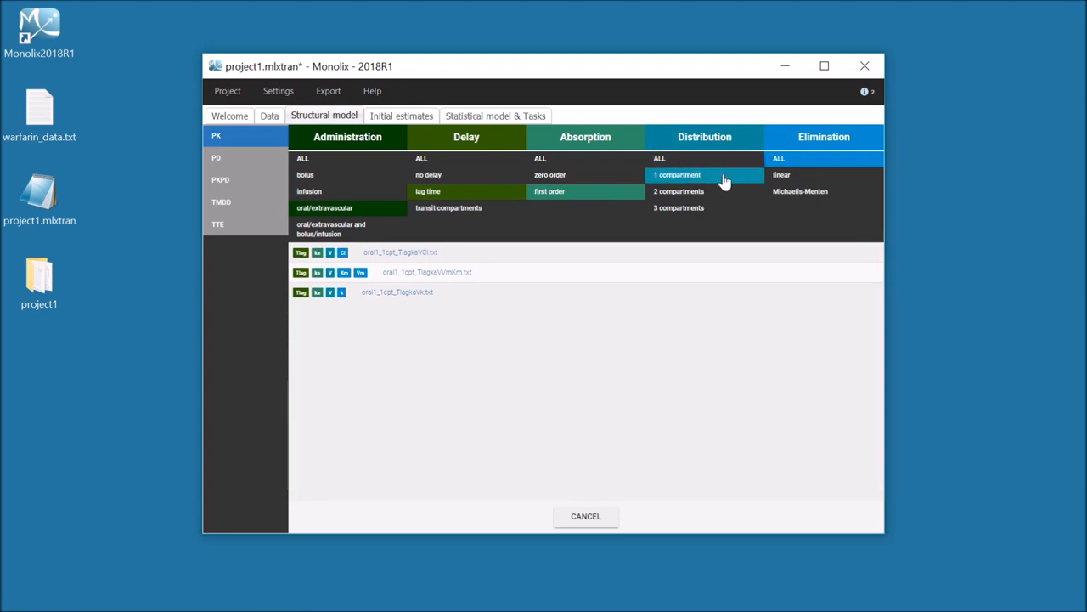
{"action": "left_click", "coordinate": [790, 177]}
{"action": "left_click", "coordinate": [433, 254]}
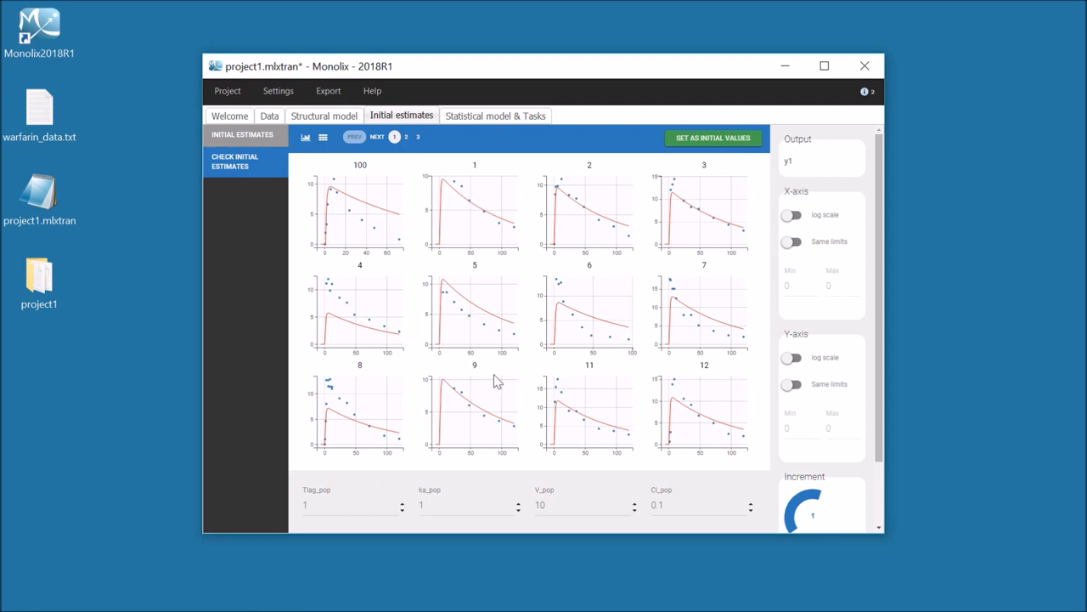
Accept the proposed parameter values as initial estimates and save the project under the new name project2
{"action": "left_click", "coordinate": [720, 140]}
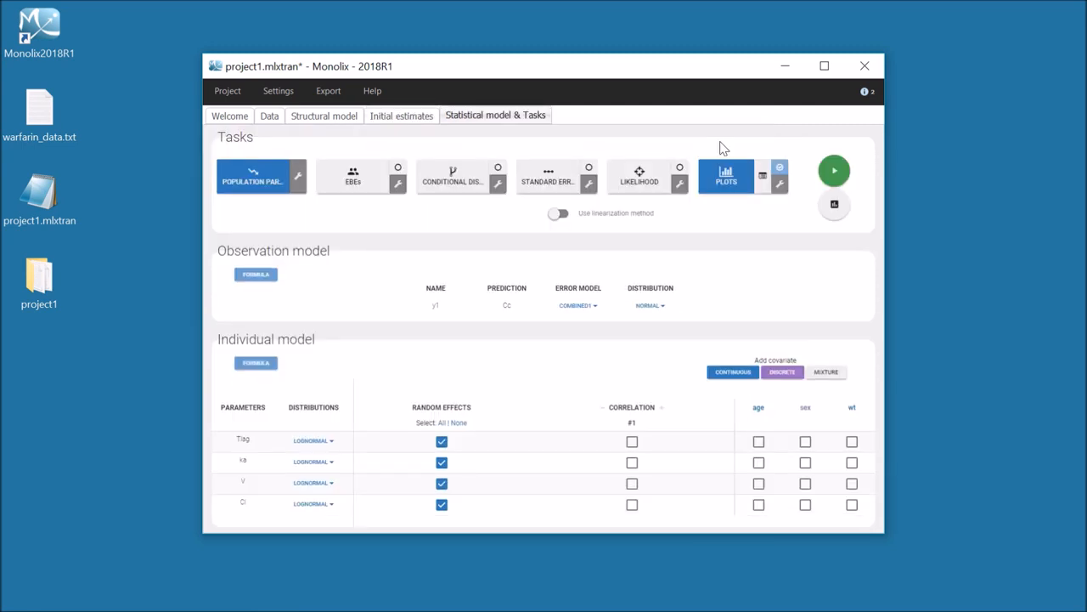
{"action": "left_click", "coordinate": [227, 91]}
{"action": "left_click", "coordinate": [222, 182]}
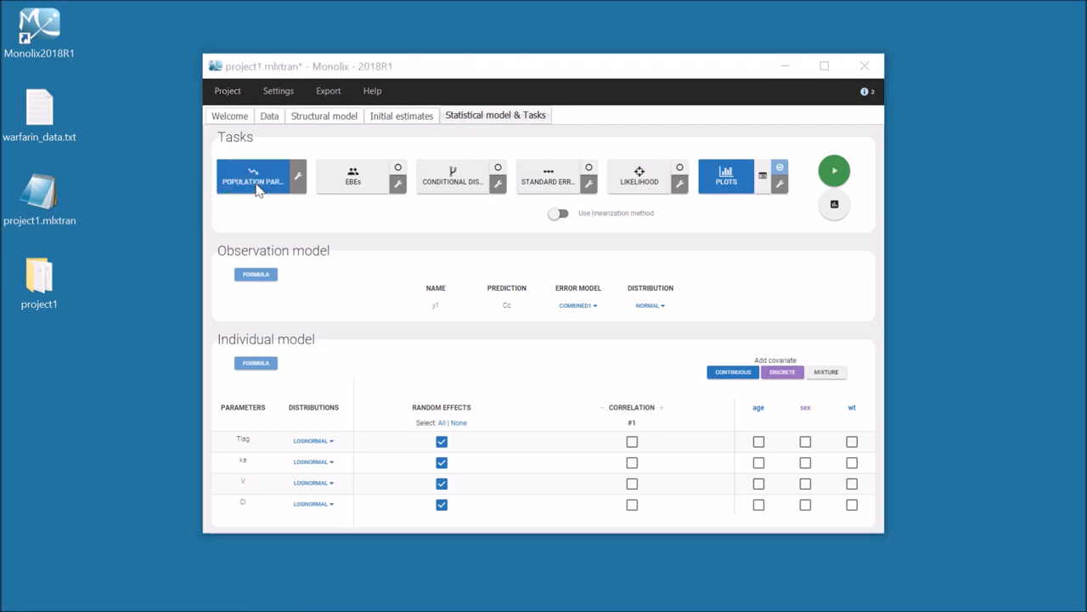
{"action": "left_click", "coordinate": [355, 510]}
{"action": "key", "text": "BackSpace"}
{"action": "type", "text": "2"}
{"action": "key", "text": "Return"}
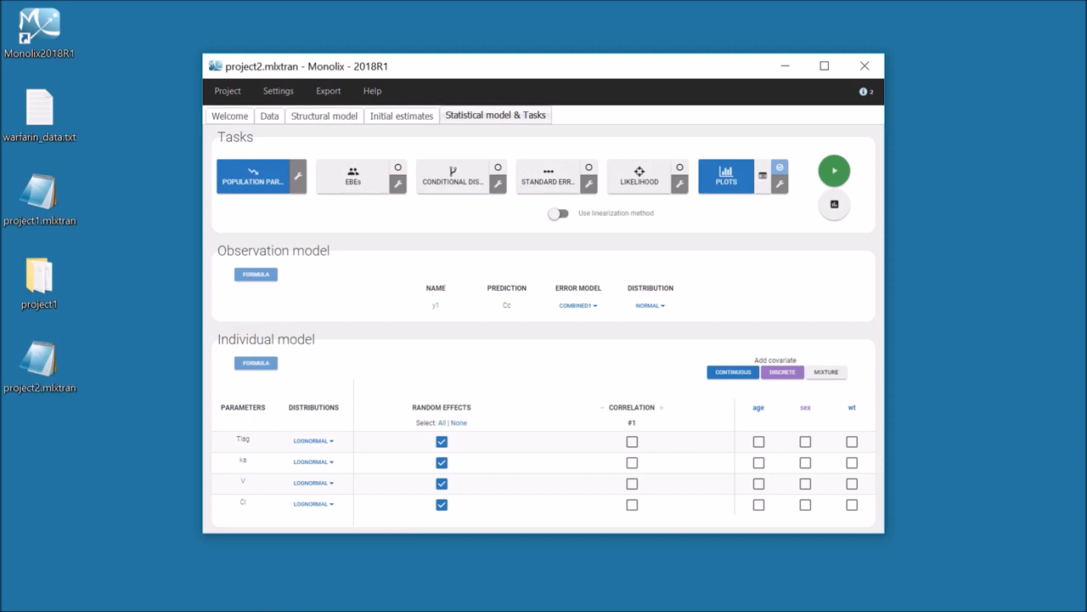
Add the EBEs, conditional distribution, standard errors and likelihood tasks to the scenario, run it, and close the scenario window
{"action": "left_click", "coordinate": [398, 167]}
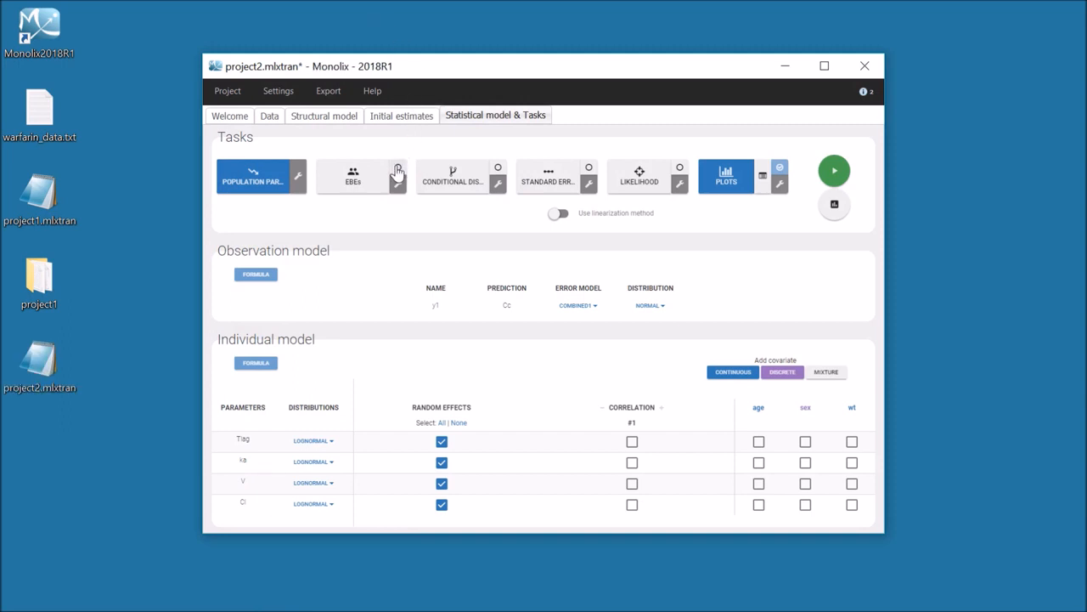
{"action": "left_click", "coordinate": [498, 168]}
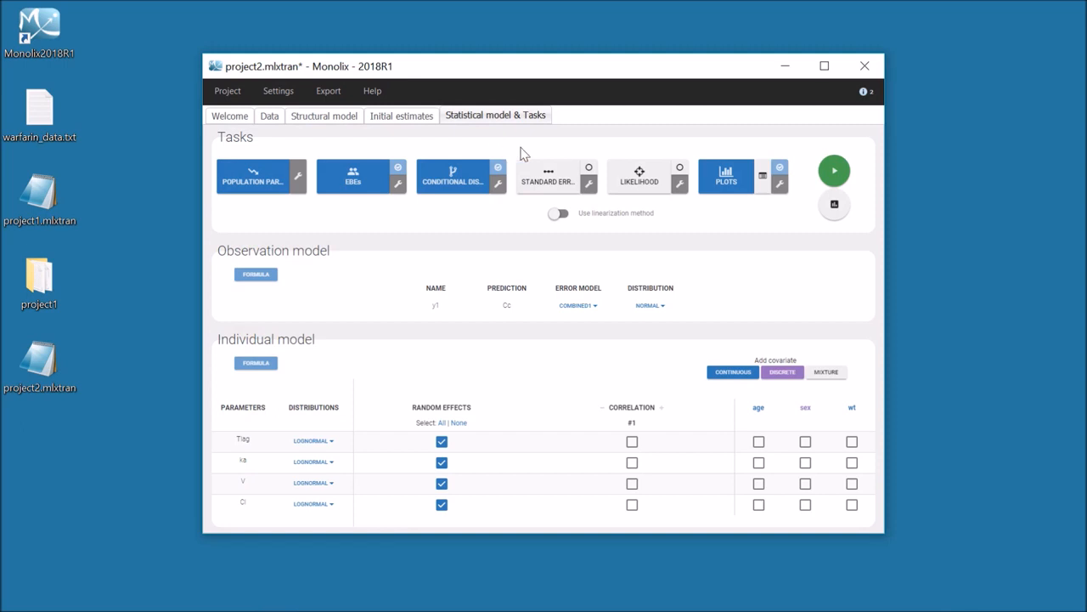
{"action": "left_click", "coordinate": [589, 167]}
{"action": "left_click", "coordinate": [680, 167]}
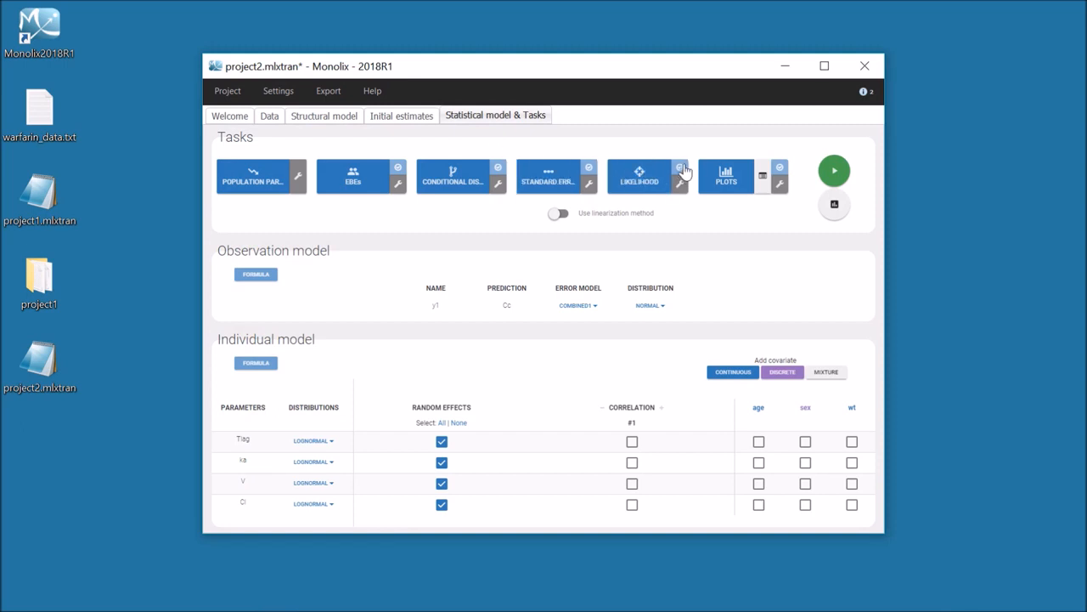
{"action": "left_click", "coordinate": [841, 170]}
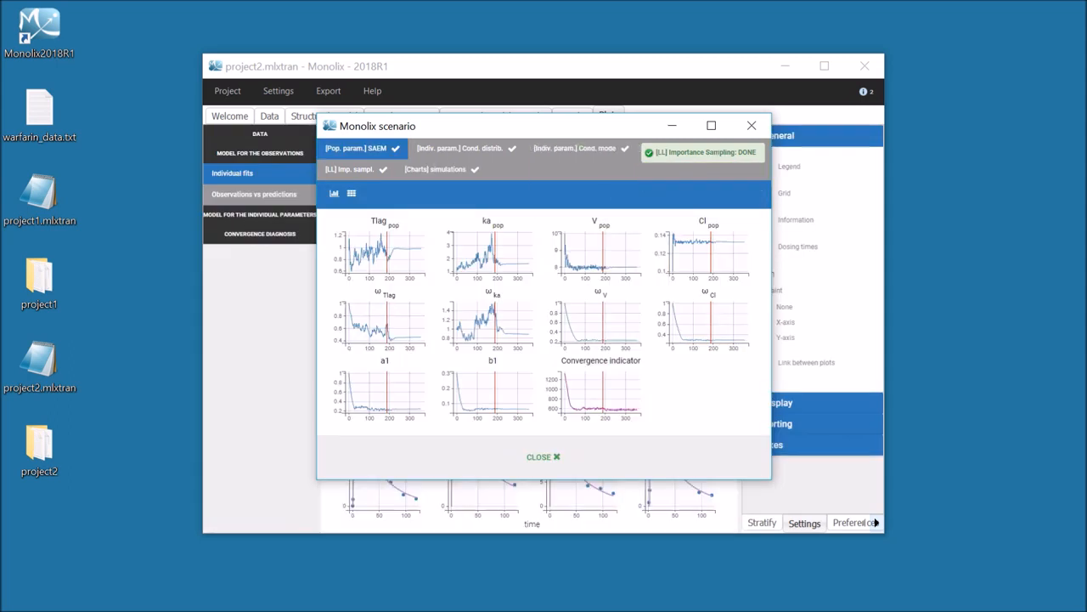
{"action": "left_click", "coordinate": [532, 456]}
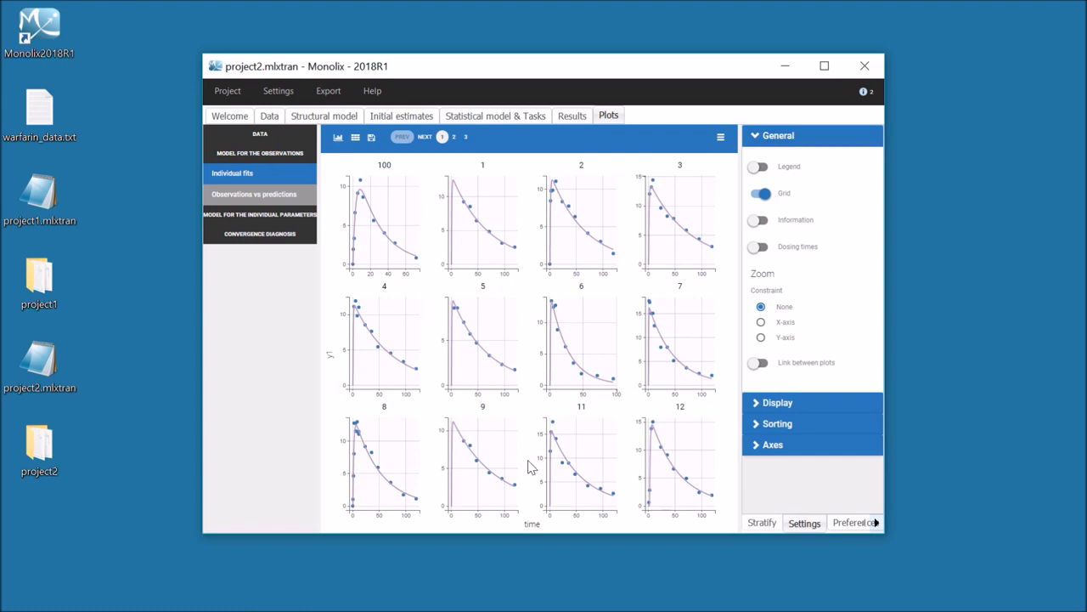
Show the observations versus predictions plot for project2 with log scale on both axes
{"action": "left_click", "coordinate": [278, 199]}
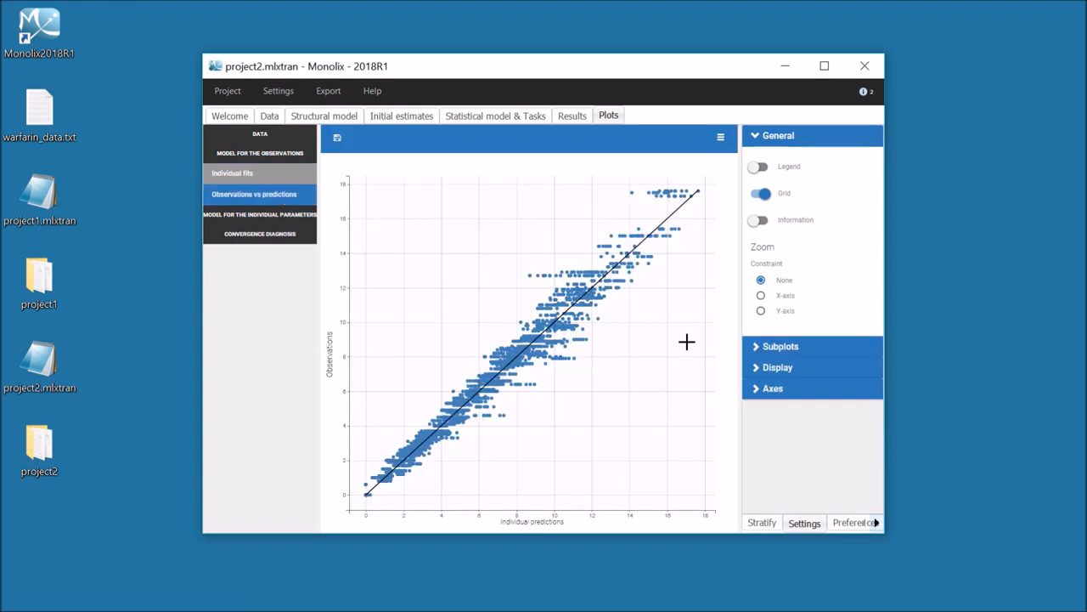
{"action": "left_click", "coordinate": [771, 390]}
{"action": "scroll", "coordinate": [771, 391], "scroll_direction": "down", "scroll_amount": 2}
{"action": "left_click", "coordinate": [781, 419]}
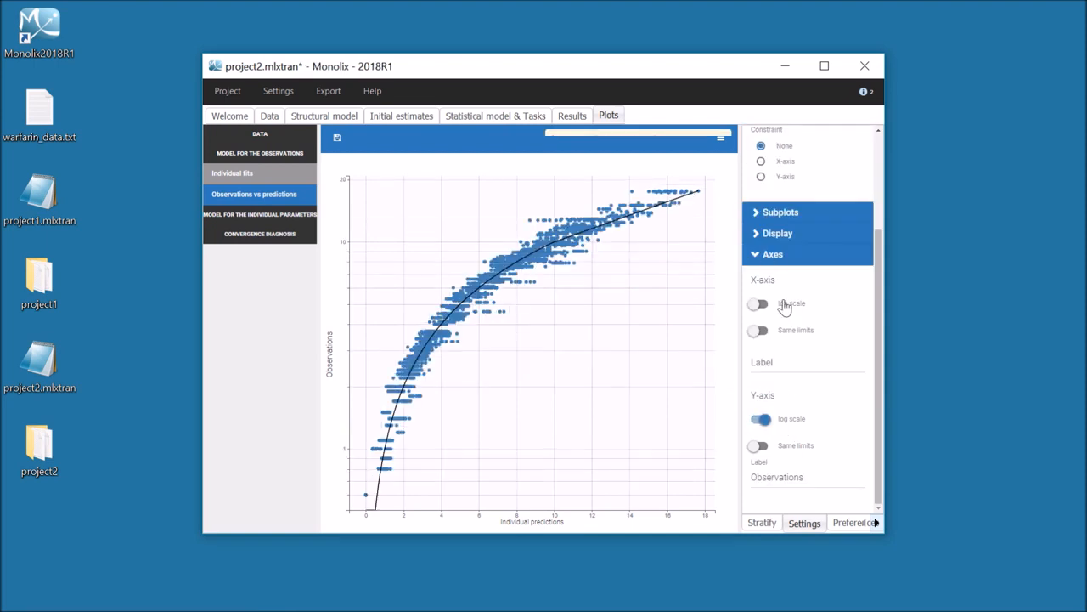
{"action": "left_click", "coordinate": [781, 307]}
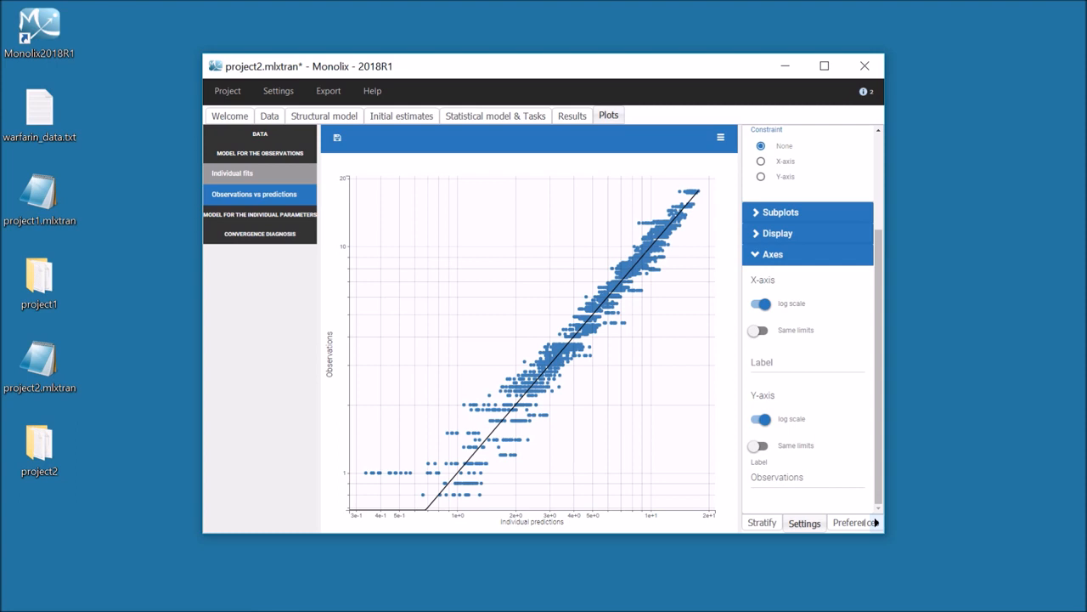
Plot the individual parameters against the covariates and display the correlation information on the plots
{"action": "left_click", "coordinate": [263, 219]}
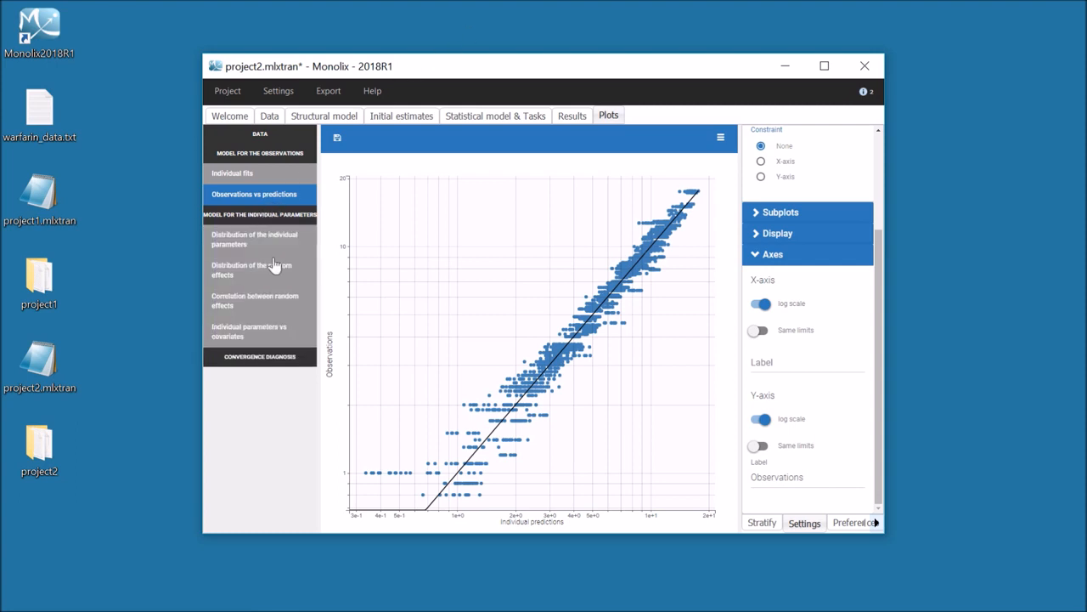
{"action": "left_click", "coordinate": [259, 341]}
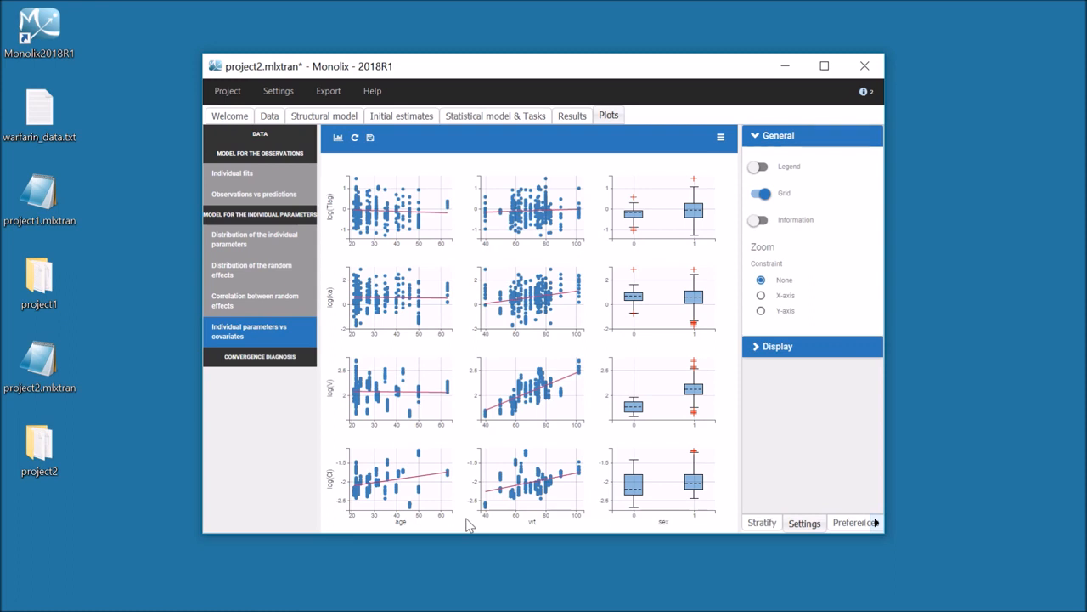
{"action": "left_click", "coordinate": [776, 348]}
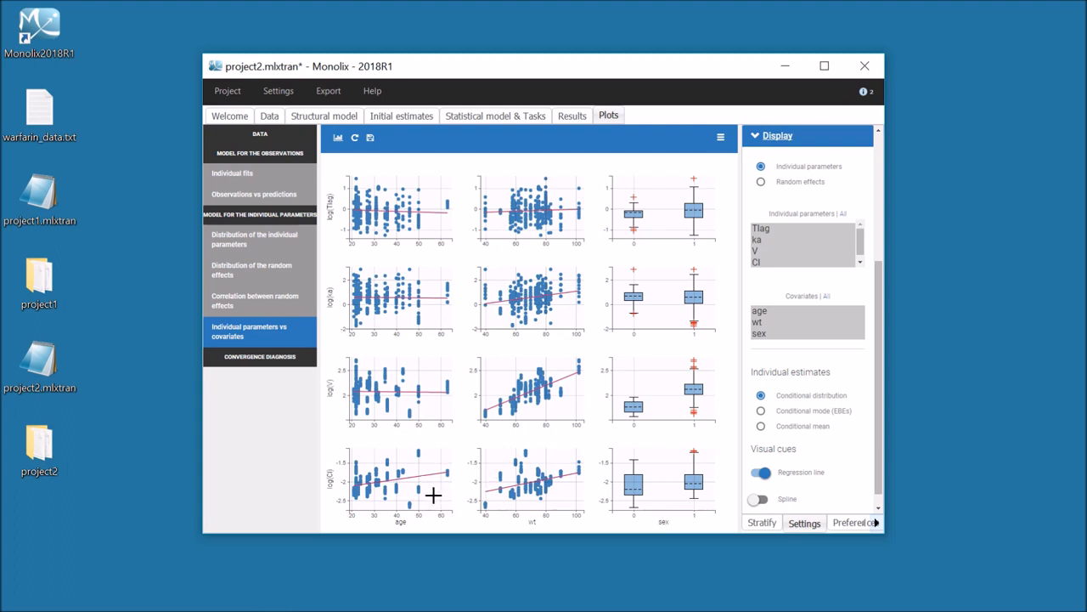
{"action": "scroll", "coordinate": [780, 255], "scroll_direction": "up", "scroll_amount": 2}
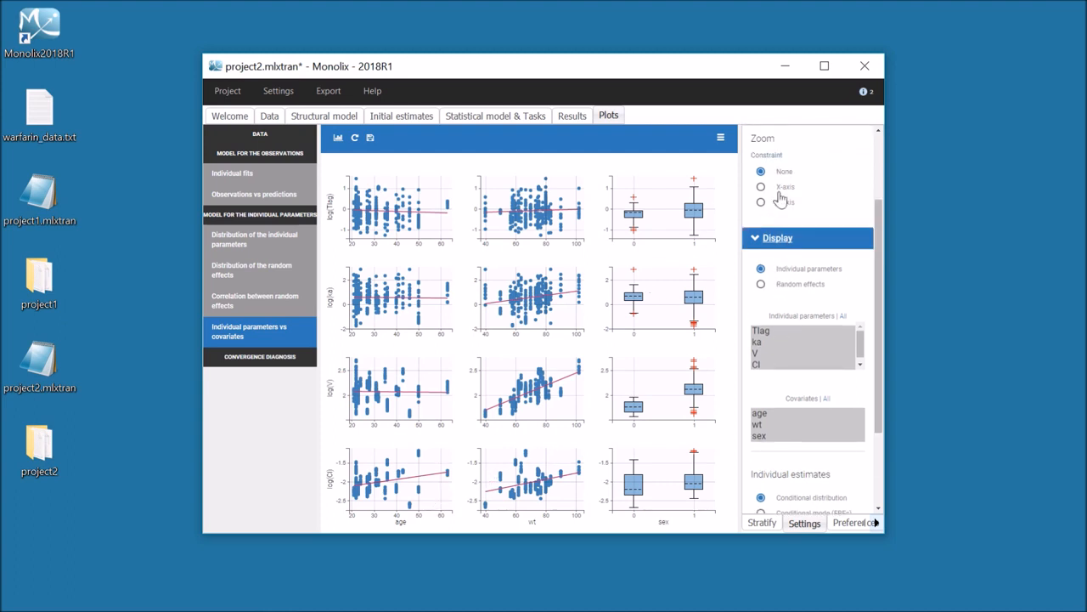
{"action": "left_click", "coordinate": [776, 215]}
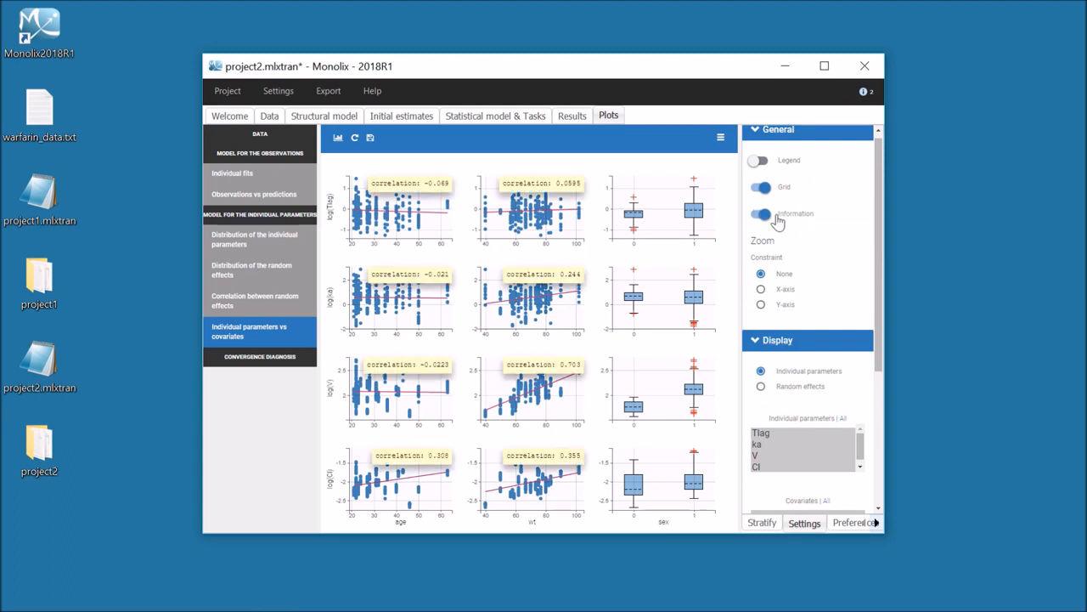
Review the covariate test results for the random effects, highlighting the wt and sex rows
{"action": "left_click", "coordinate": [585, 124]}
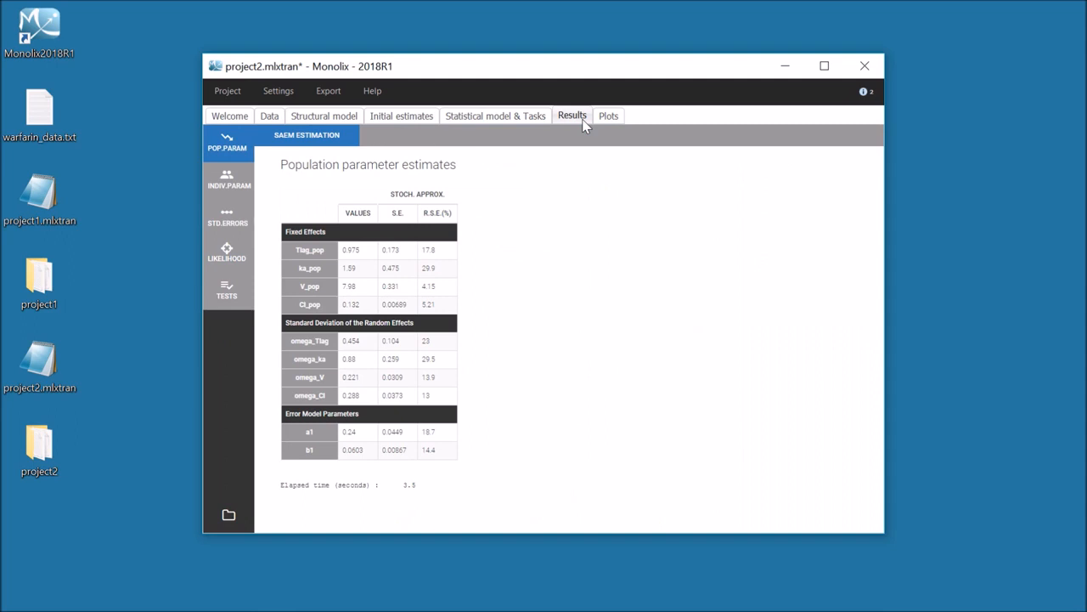
{"action": "left_click", "coordinate": [229, 298]}
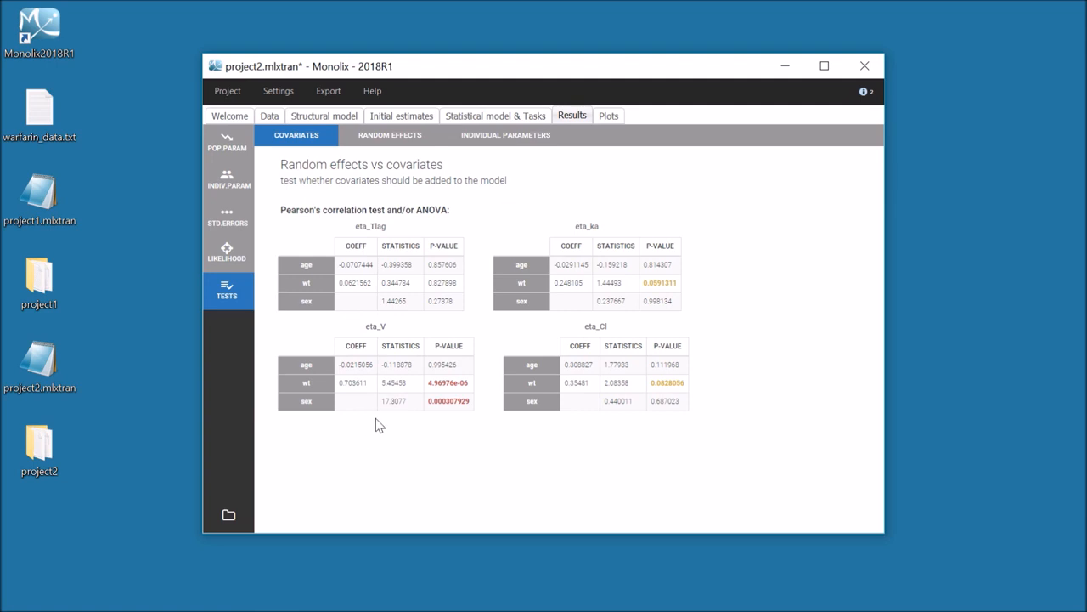
{"action": "left_click", "coordinate": [324, 383]}
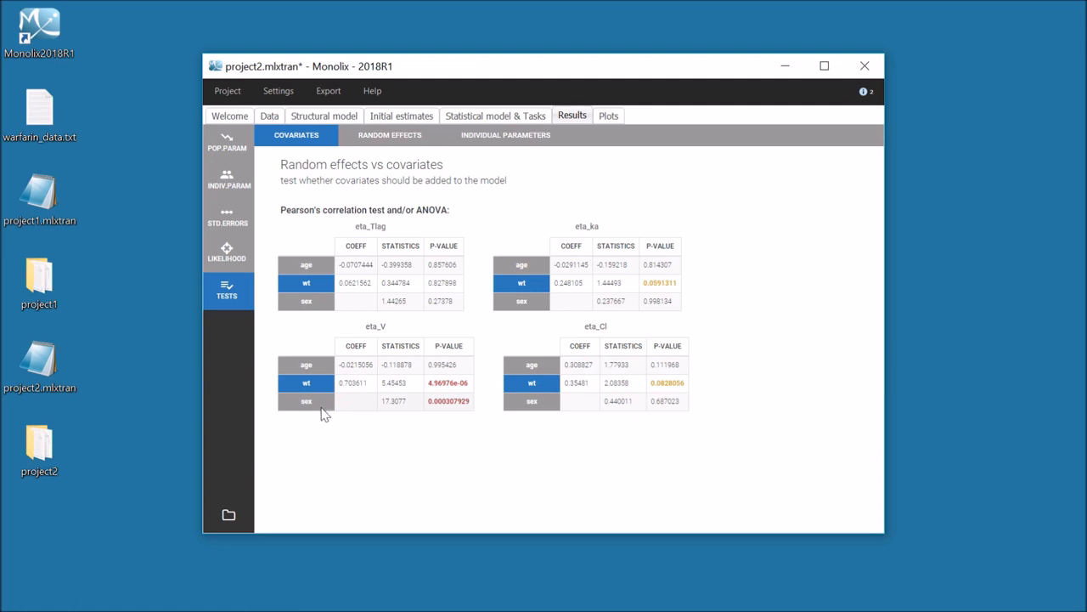
{"action": "left_click", "coordinate": [322, 409]}
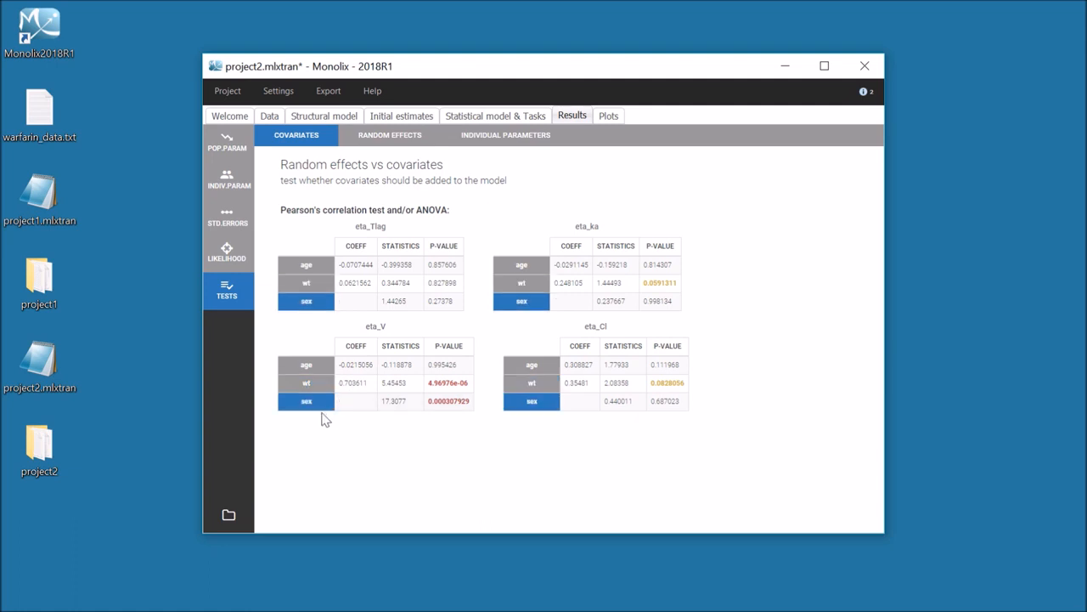
{"action": "left_click", "coordinate": [436, 48]}
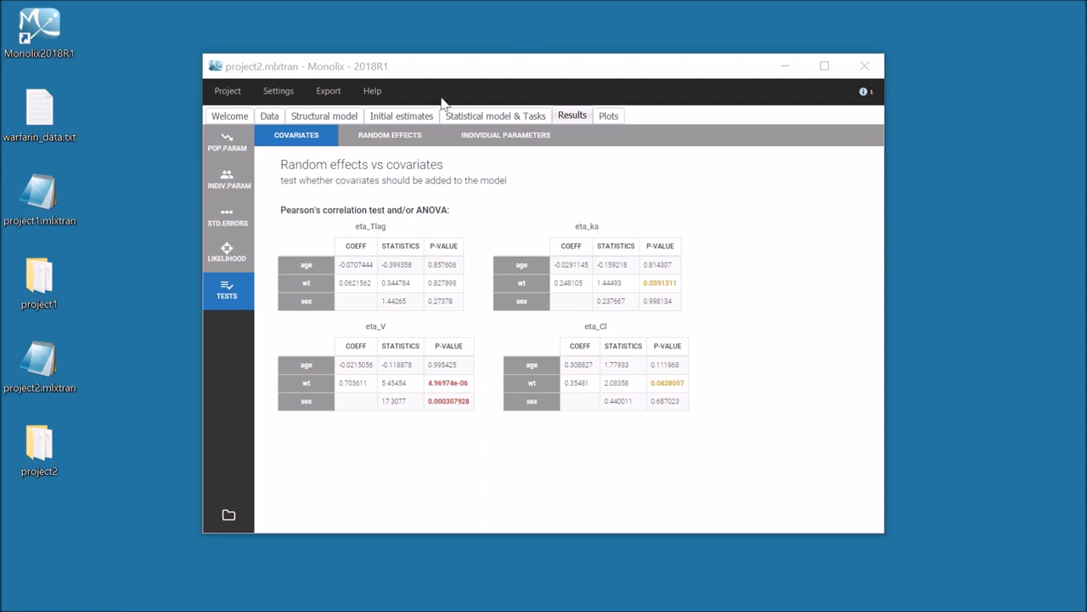
Use all of the last estimates as the initial values of the parameters
{"action": "left_click", "coordinate": [417, 117]}
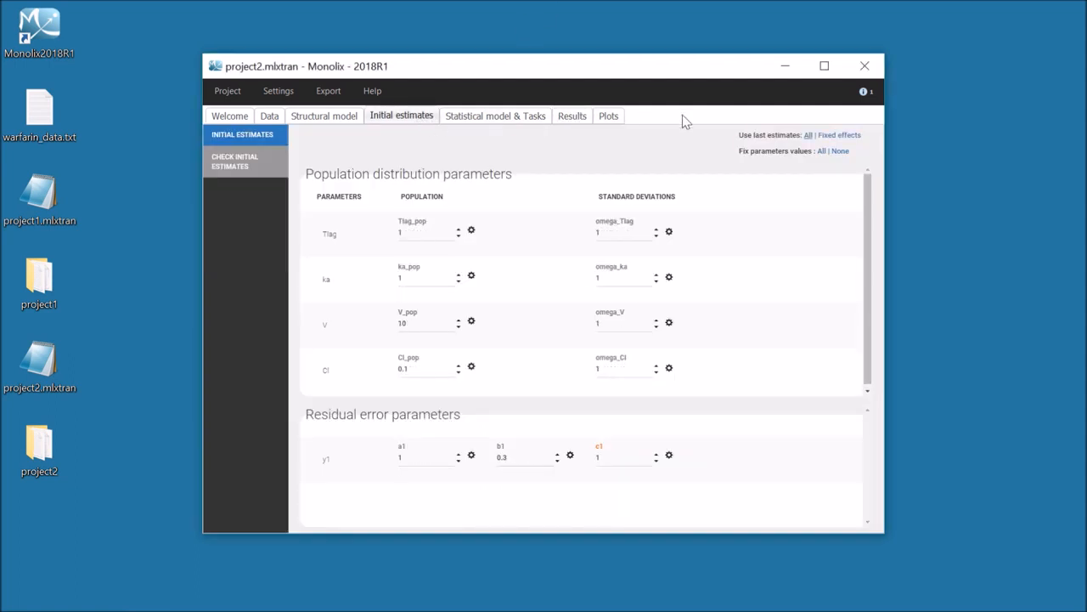
{"action": "left_click", "coordinate": [806, 136]}
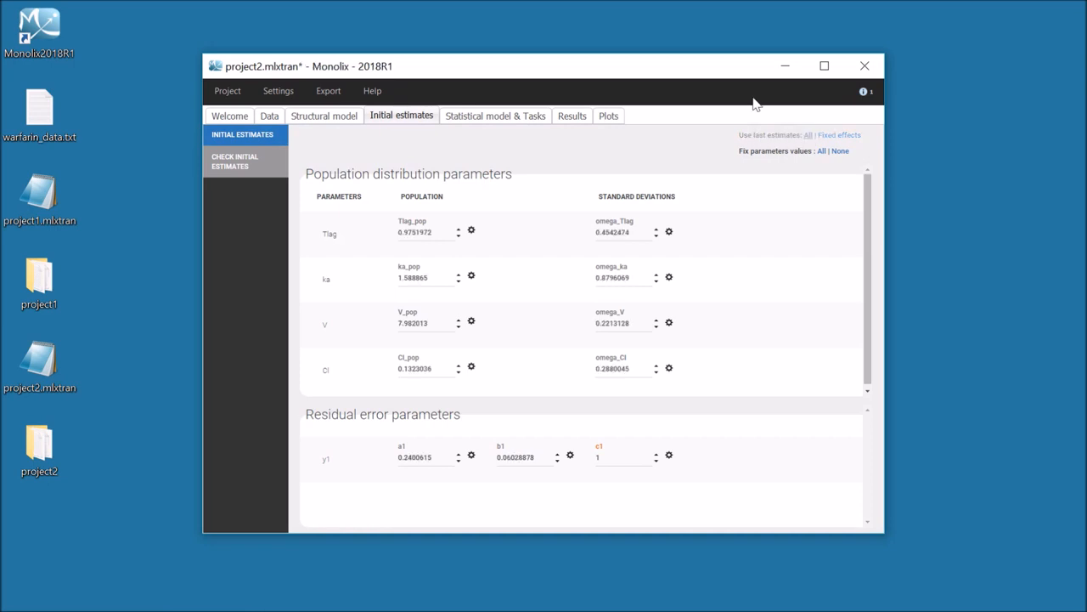
Display the individual model formulas and add wt as a covariate on V
{"action": "left_click", "coordinate": [492, 115]}
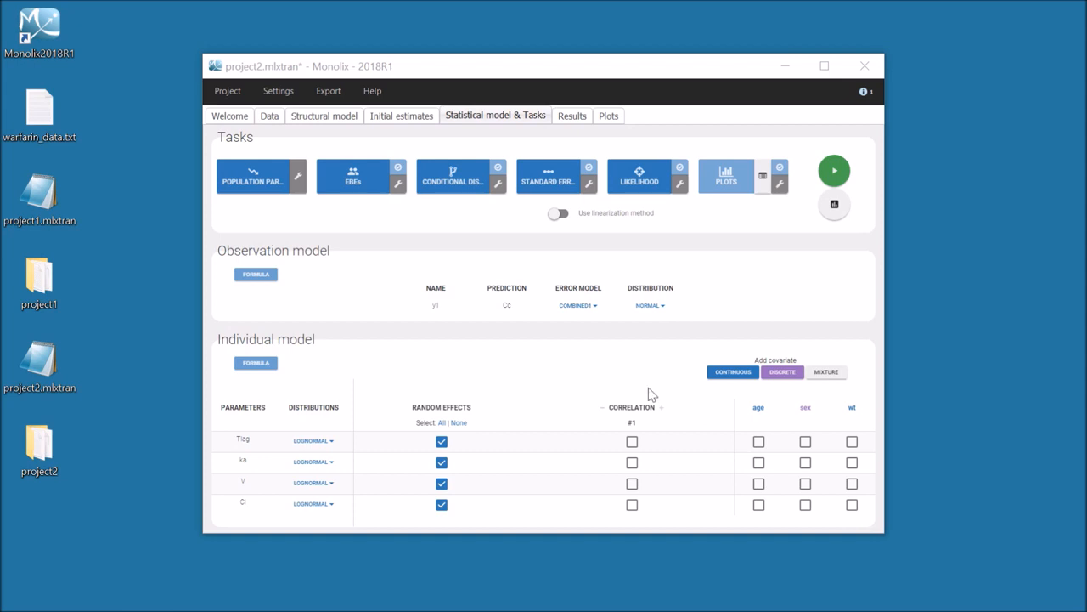
{"action": "left_click", "coordinate": [265, 364]}
{"action": "left_click_drag", "start_coordinate": [524, 532], "coordinate": [527, 578]}
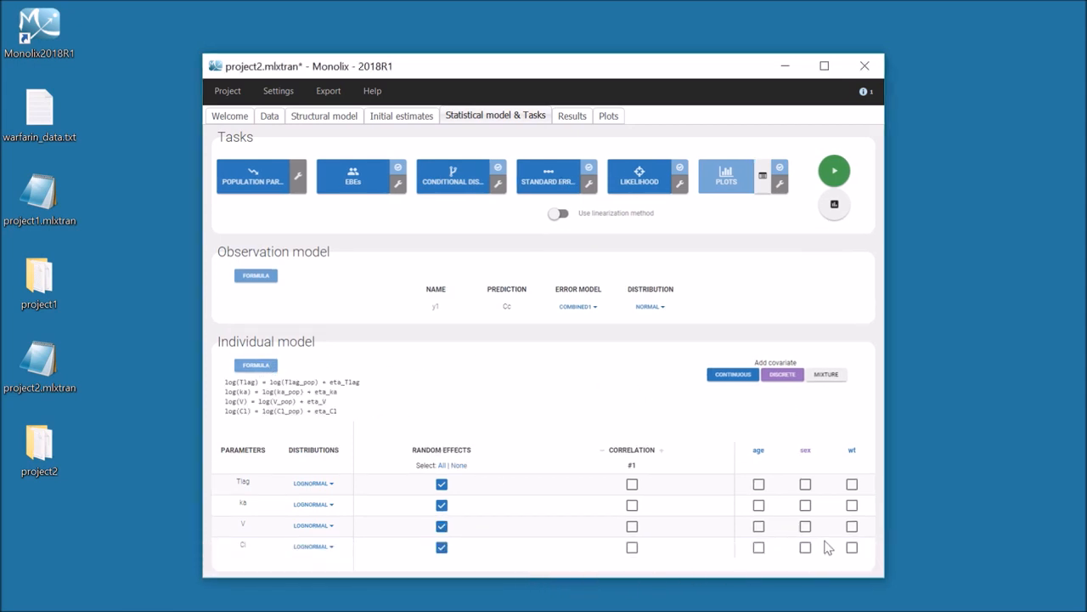
{"action": "left_click", "coordinate": [852, 527]}
Define a new continuous covariate named twt with the formula log(wt/70)
{"action": "left_click", "coordinate": [730, 381]}
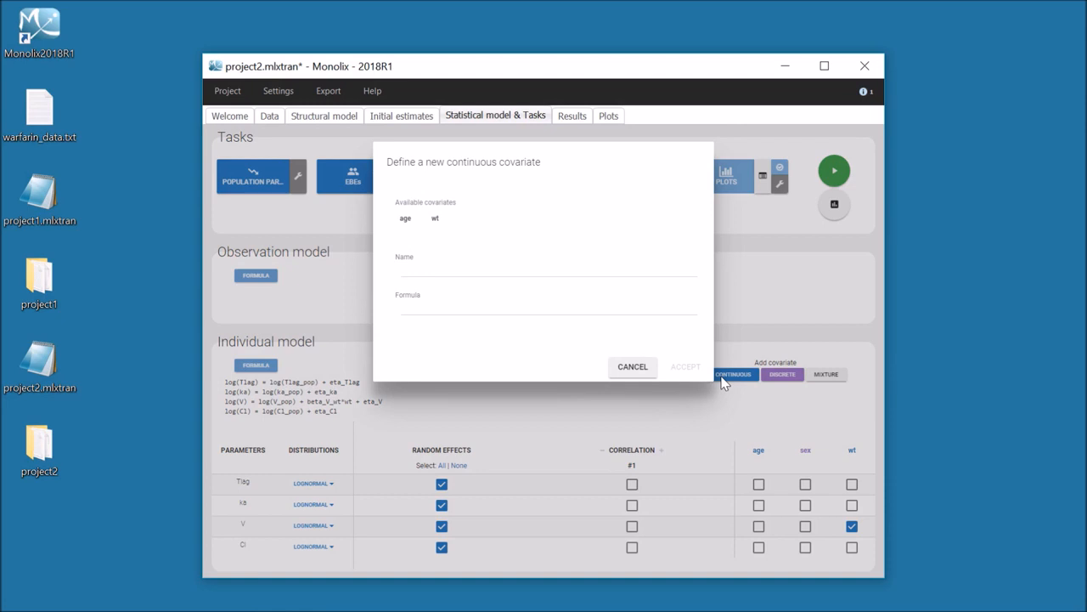
{"action": "left_click", "coordinate": [402, 270]}
{"action": "type", "text": "twt"}
{"action": "left_click", "coordinate": [404, 308]}
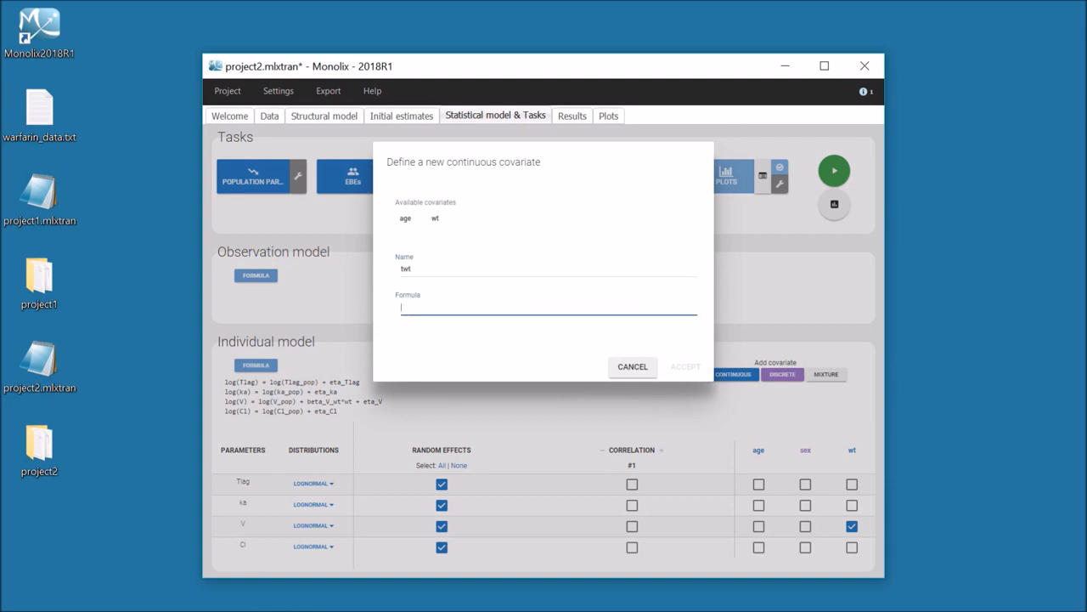
{"action": "type", "text": "lo"}
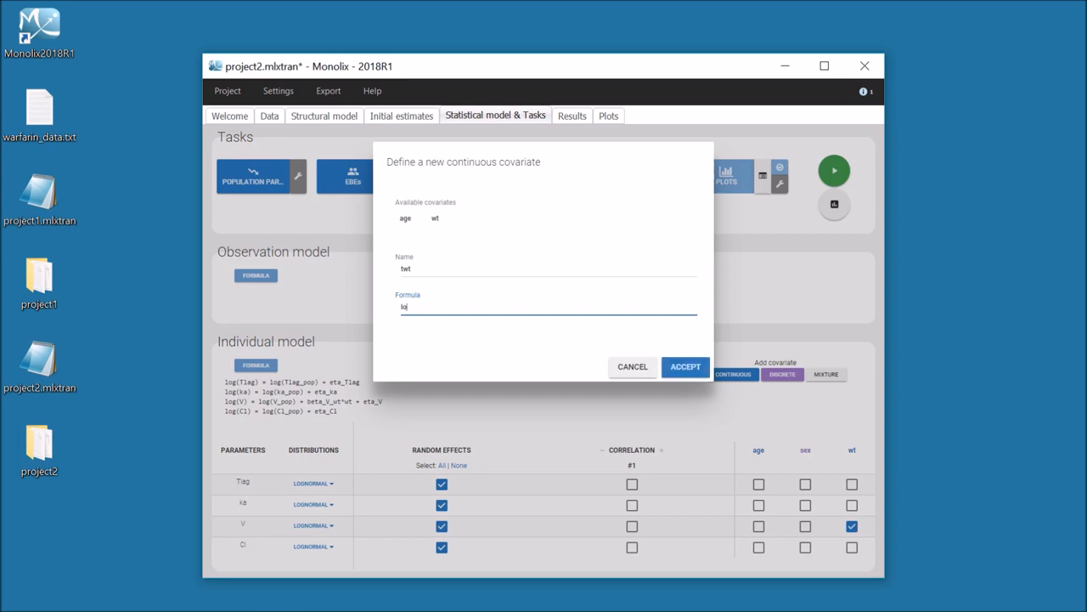
{"action": "type", "text": "g(wt/"}
{"action": "mouse_move", "coordinate": [441, 224]}
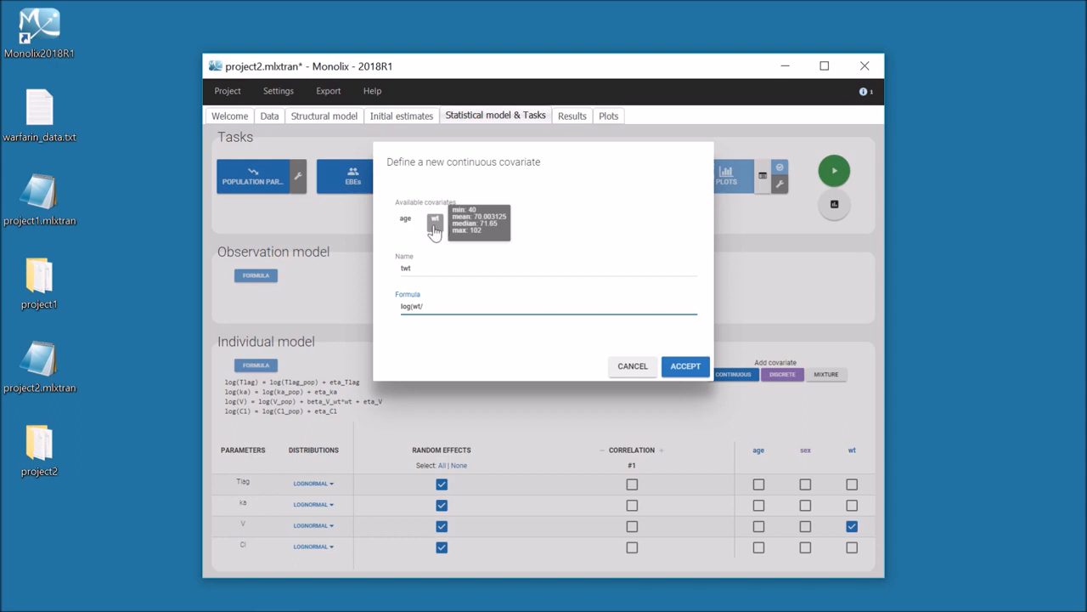
{"action": "type", "text": "70)"}
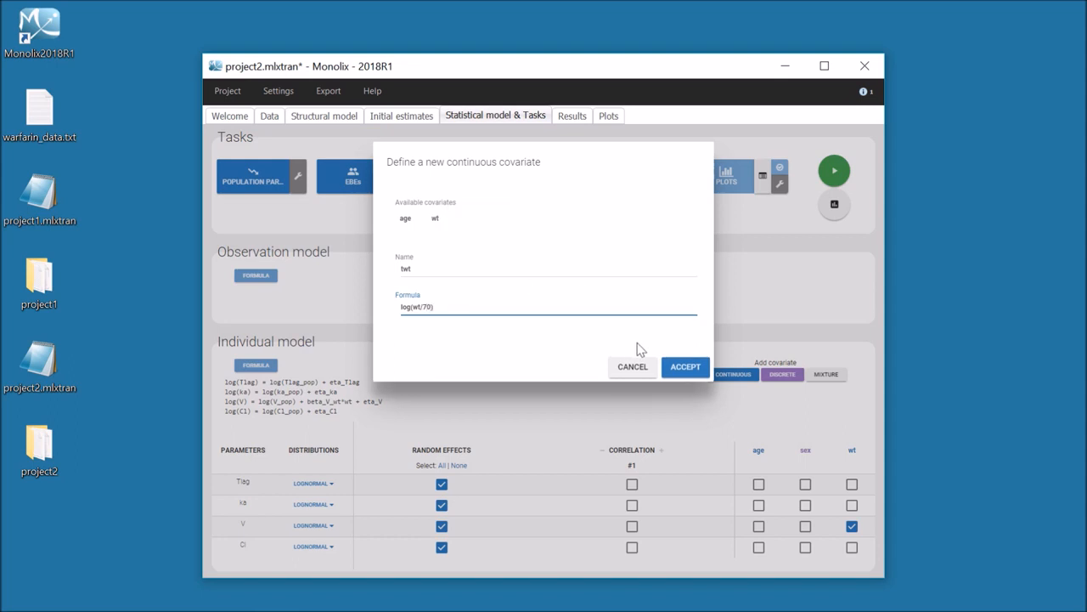
{"action": "left_click", "coordinate": [677, 368]}
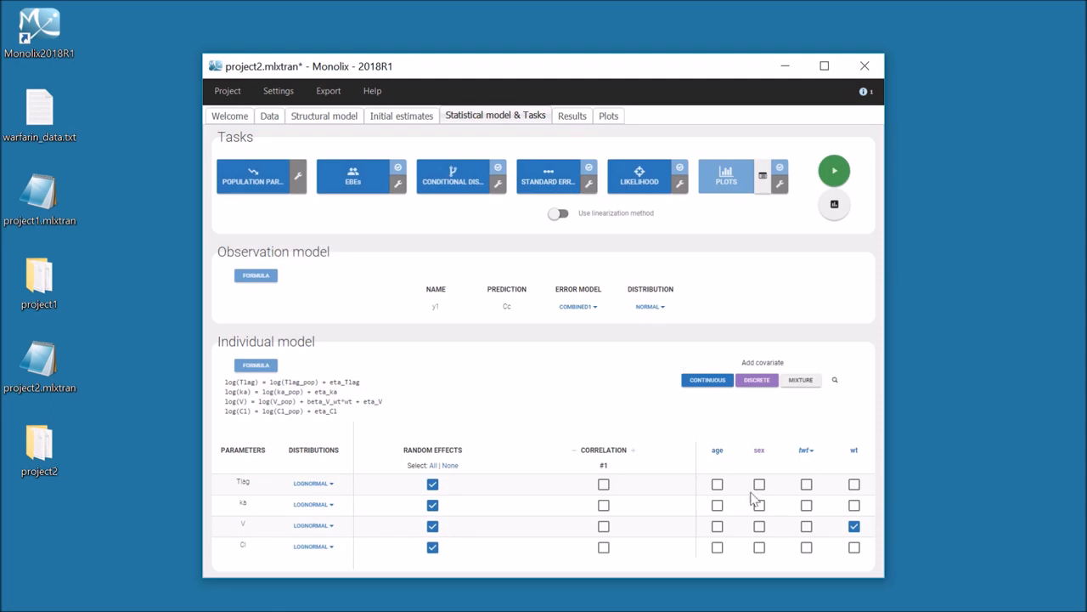
Replace wt with twt as the covariate on V and save the project as project3
{"action": "left_click", "coordinate": [854, 526]}
{"action": "left_click", "coordinate": [807, 527]}
{"action": "left_click", "coordinate": [238, 93]}
{"action": "left_click", "coordinate": [246, 182]}
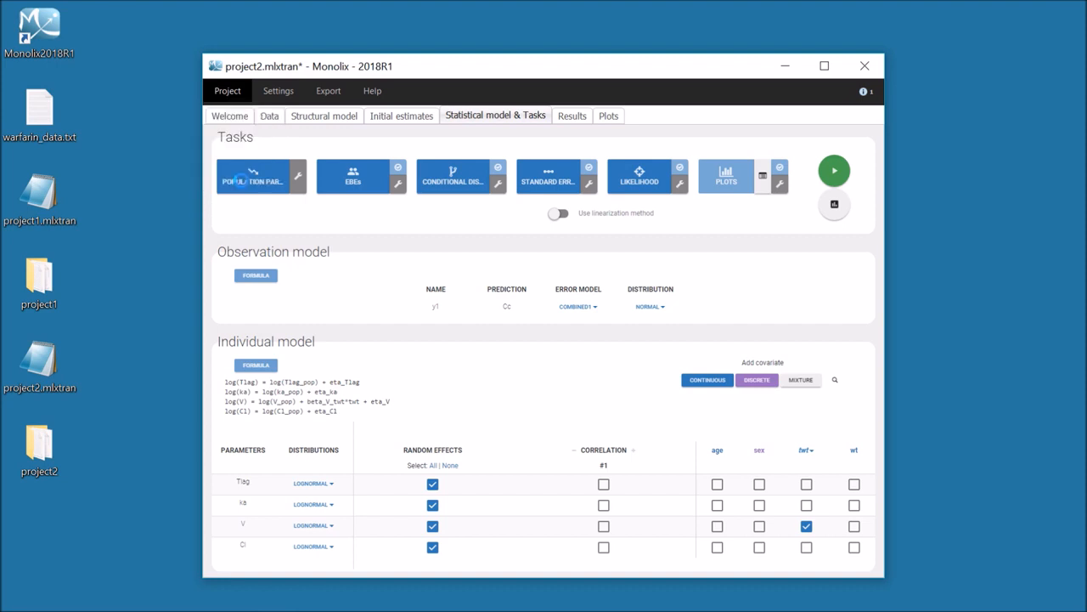
{"action": "left_click", "coordinate": [352, 518]}
{"action": "key", "text": "BackSpace"}
{"action": "type", "text": "3"}
{"action": "key", "text": "Return"}
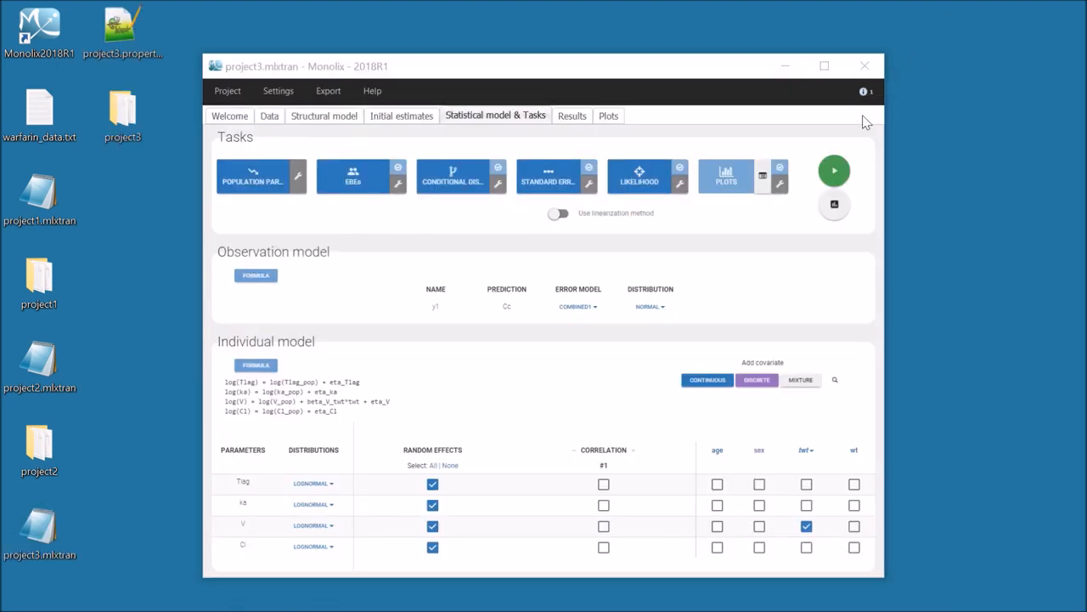
Run the project3 scenario and review its population parameter estimates and log-likelihood information criteria
{"action": "left_click", "coordinate": [836, 170]}
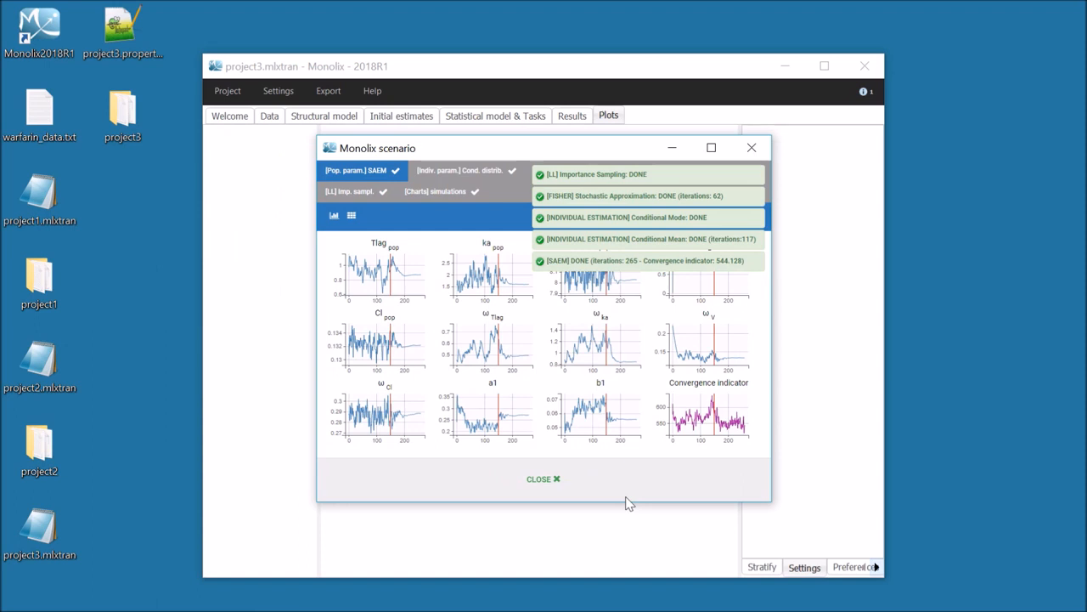
{"action": "left_click", "coordinate": [554, 480]}
{"action": "left_click", "coordinate": [576, 116]}
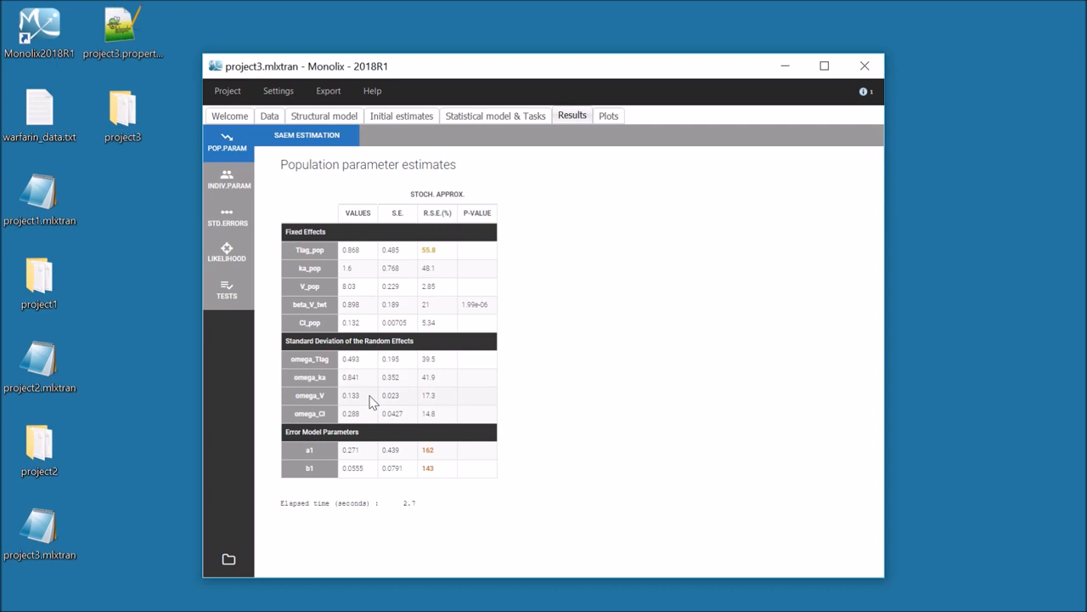
{"action": "left_click", "coordinate": [241, 263]}
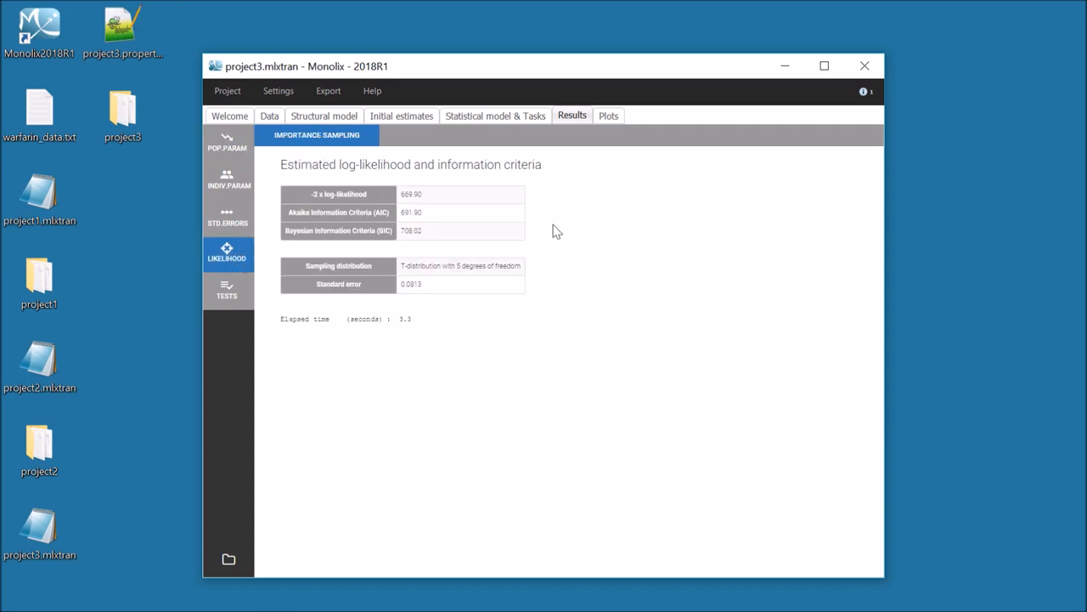
Plot the random effects against the covariates for project3 and display the correlation information on the plots
{"action": "left_click", "coordinate": [609, 115]}
{"action": "mouse_move", "coordinate": [308, 222]}
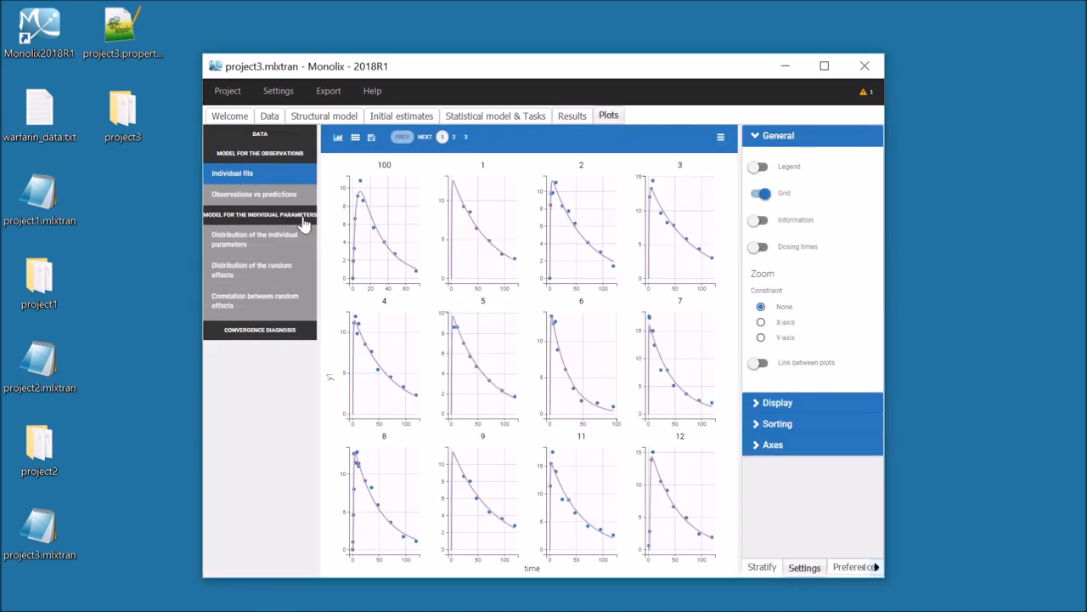
{"action": "left_click", "coordinate": [286, 333]}
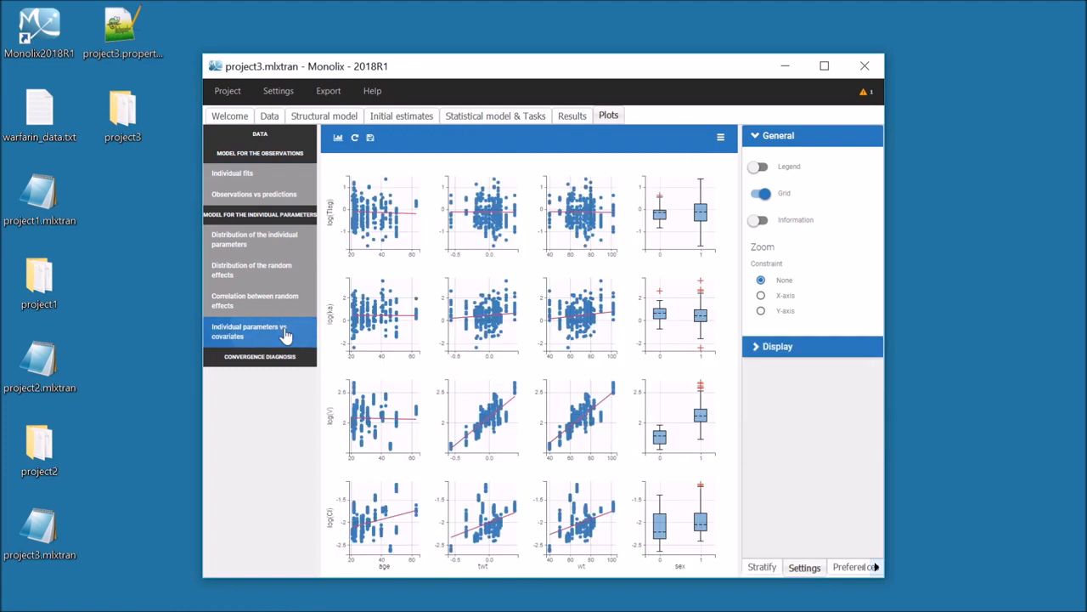
{"action": "left_click", "coordinate": [778, 346]}
{"action": "left_click", "coordinate": [798, 213]}
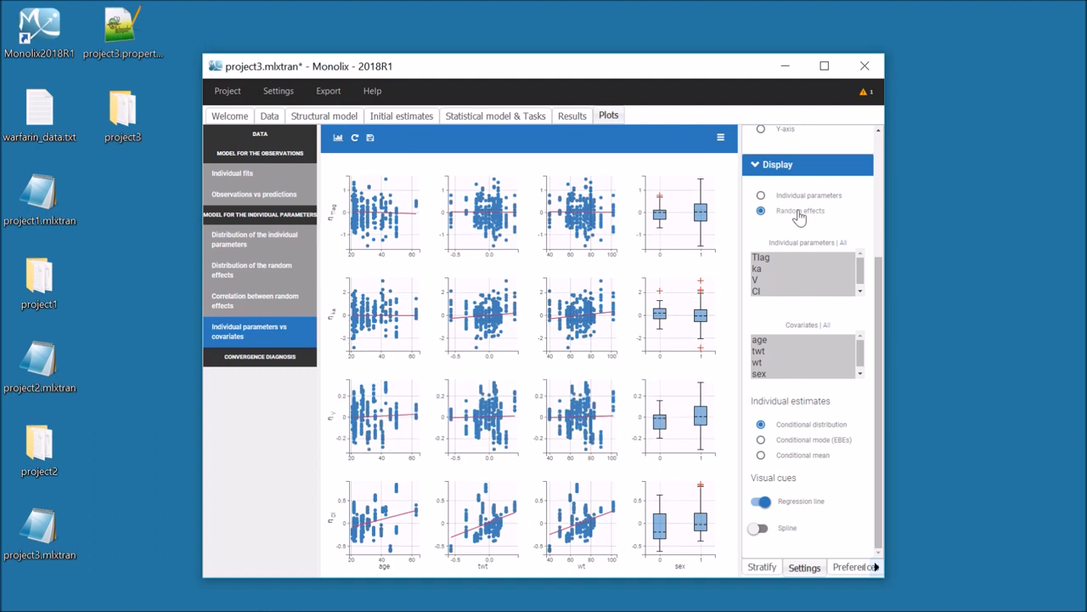
{"action": "scroll", "coordinate": [784, 231], "scroll_direction": "up", "scroll_amount": 3}
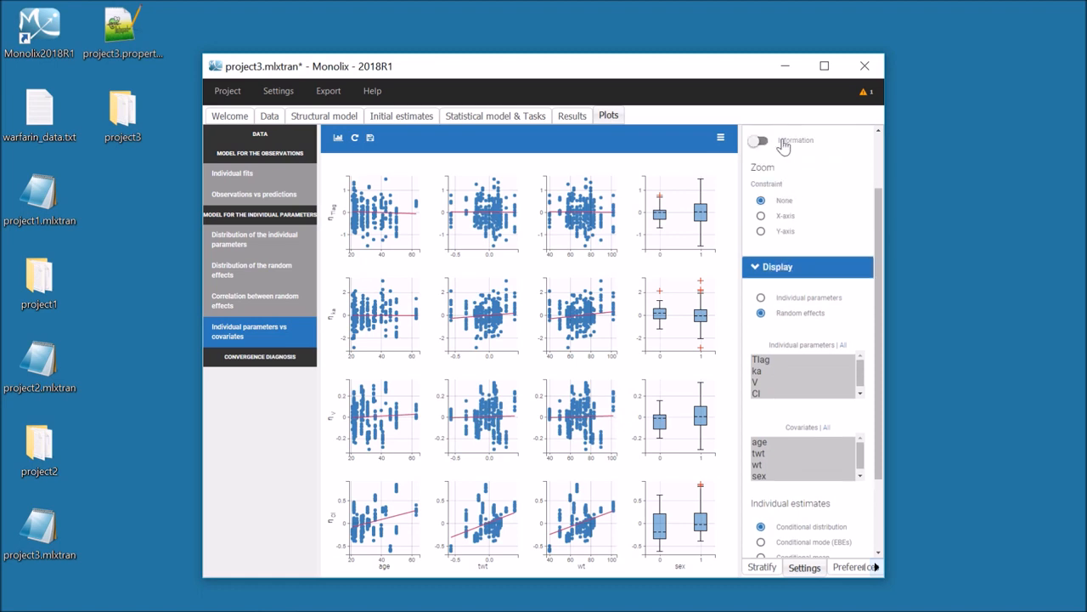
{"action": "left_click", "coordinate": [783, 145]}
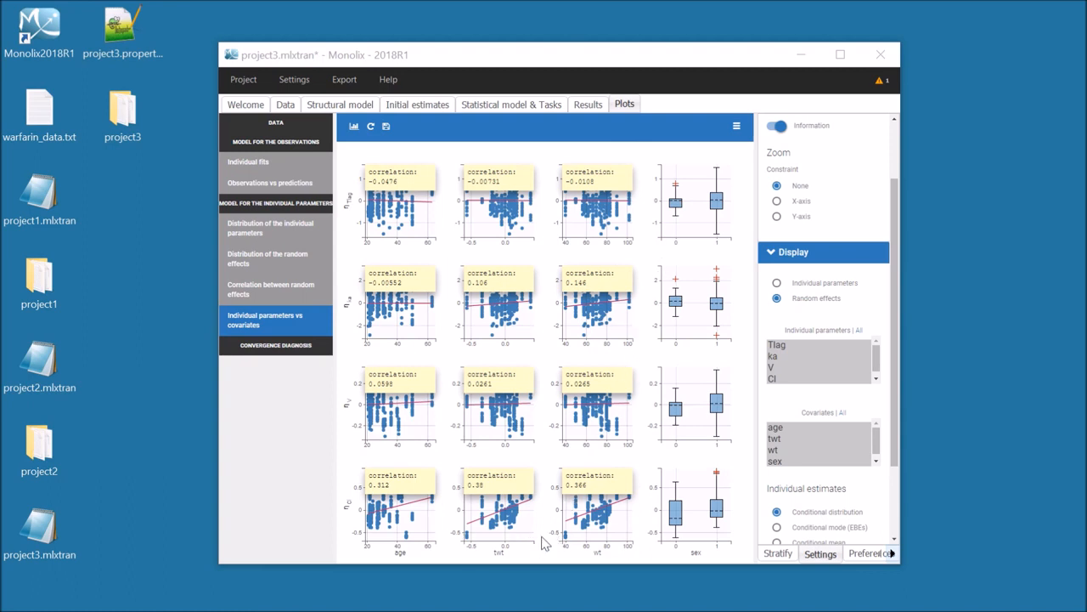
Review the project3 covariate test results for the random effects, highlighting the wt and twt rows
{"action": "left_click", "coordinate": [588, 105]}
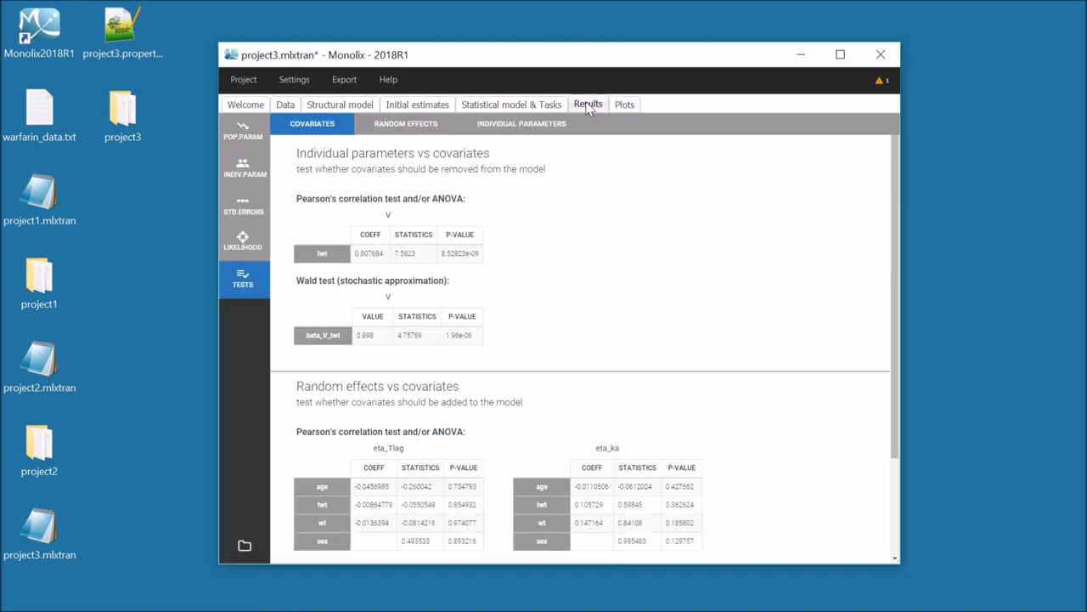
{"action": "scroll", "coordinate": [589, 308], "scroll_direction": "down", "scroll_amount": 3}
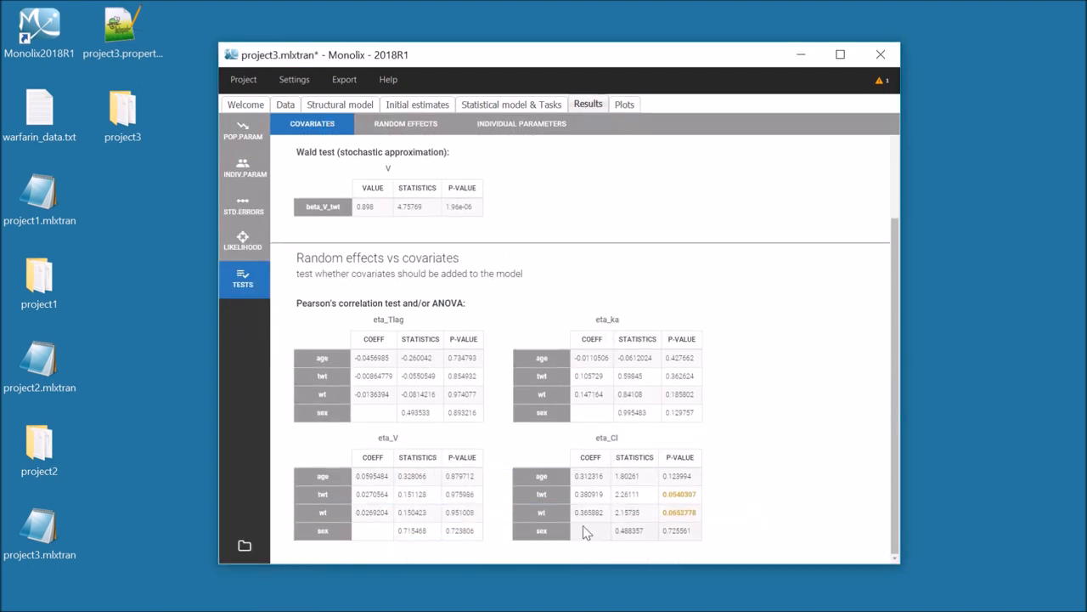
{"action": "left_click", "coordinate": [562, 515]}
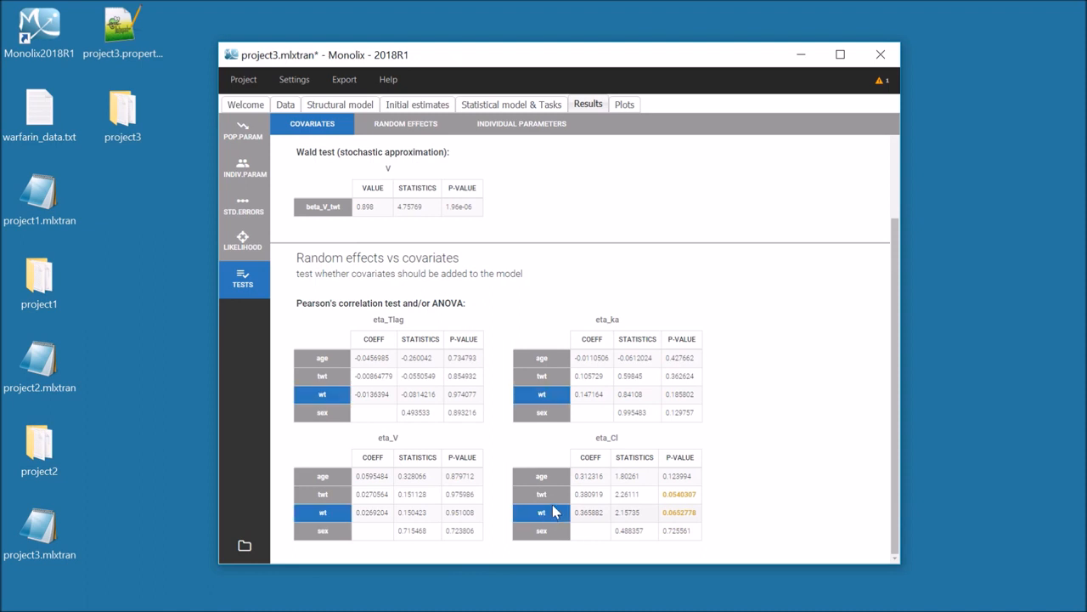
{"action": "left_click", "coordinate": [554, 499]}
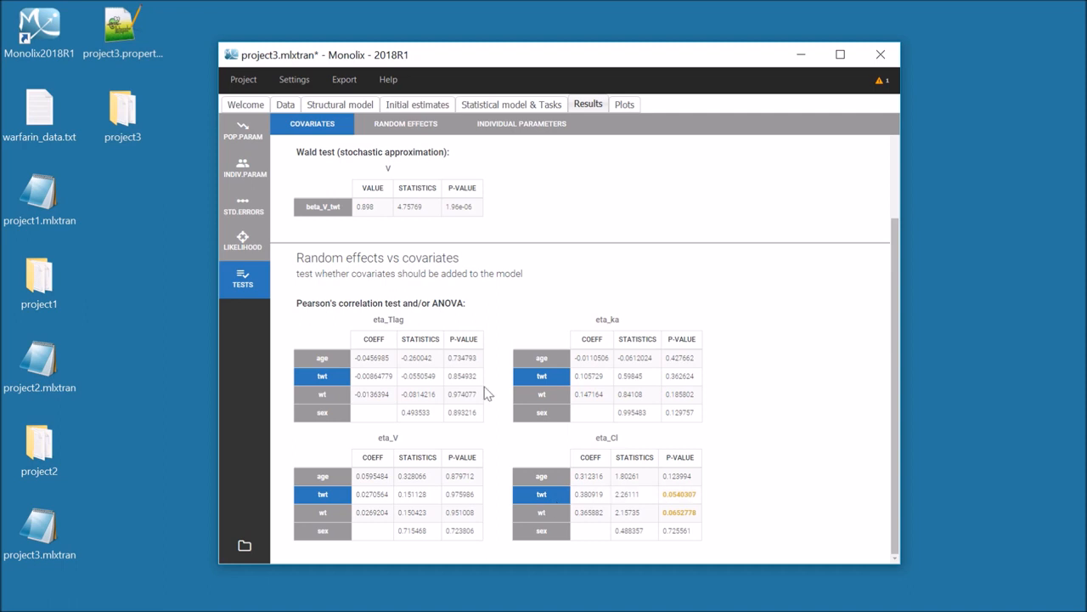
Reuse all last estimates from the project3 run as initial values and add twt as a covariate on Cl
{"action": "left_click", "coordinate": [406, 105]}
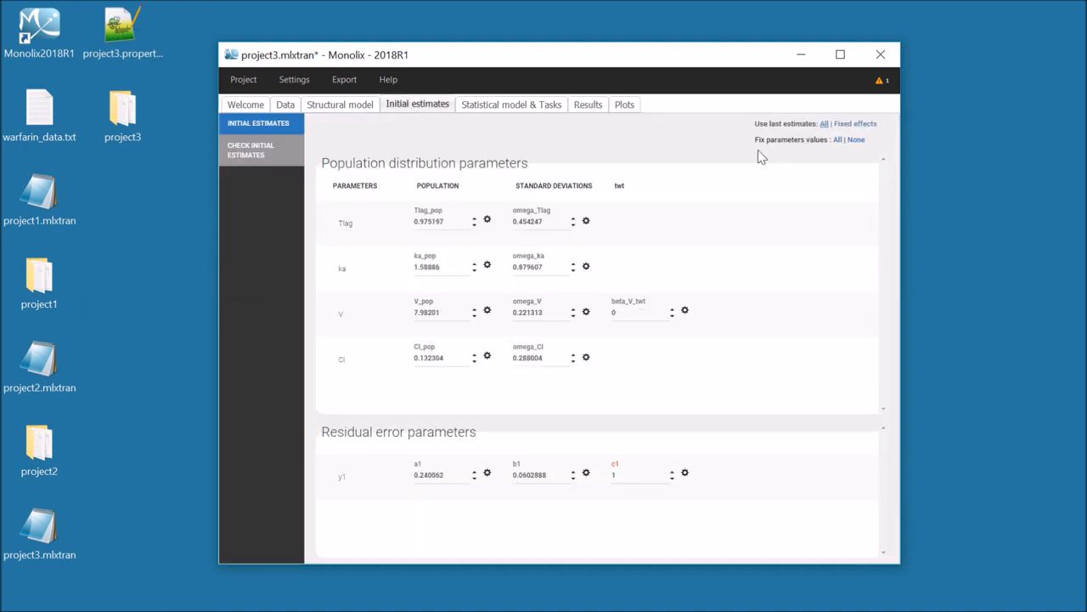
{"action": "left_click", "coordinate": [823, 124]}
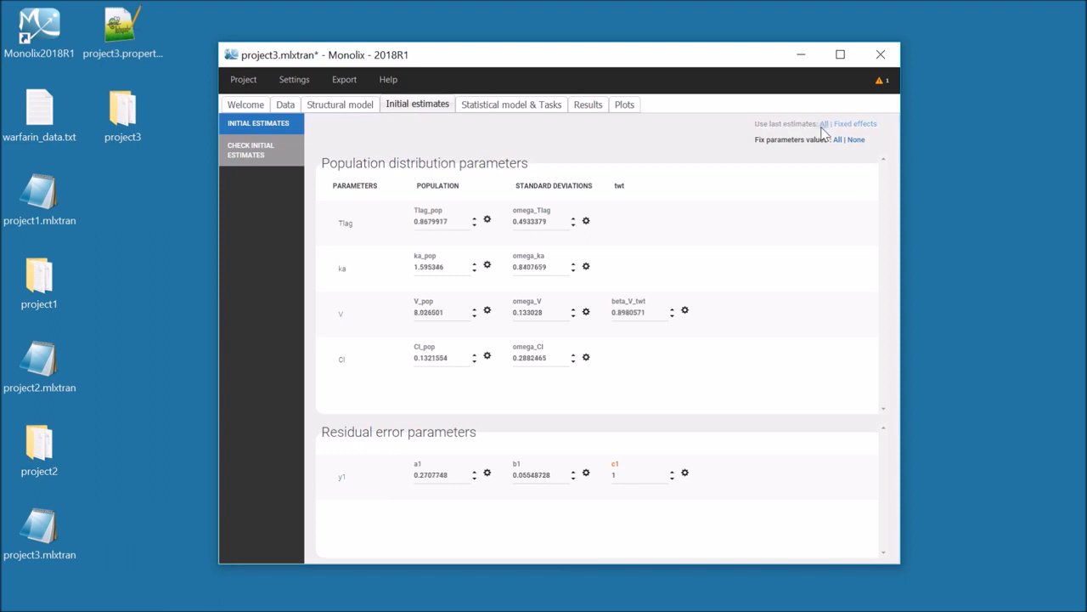
{"action": "left_click", "coordinate": [548, 107]}
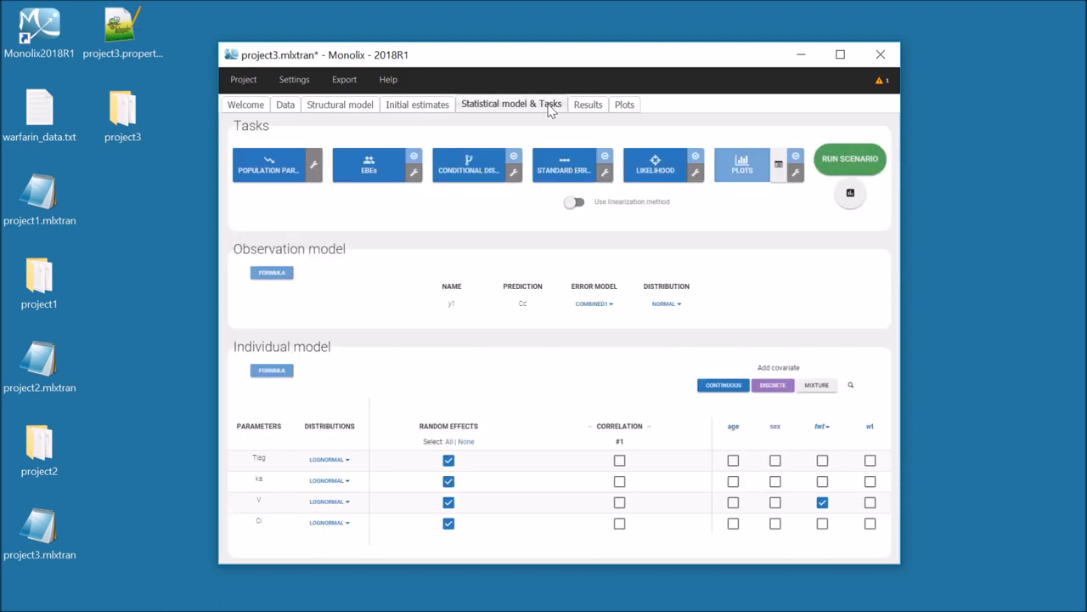
{"action": "left_click", "coordinate": [821, 525]}
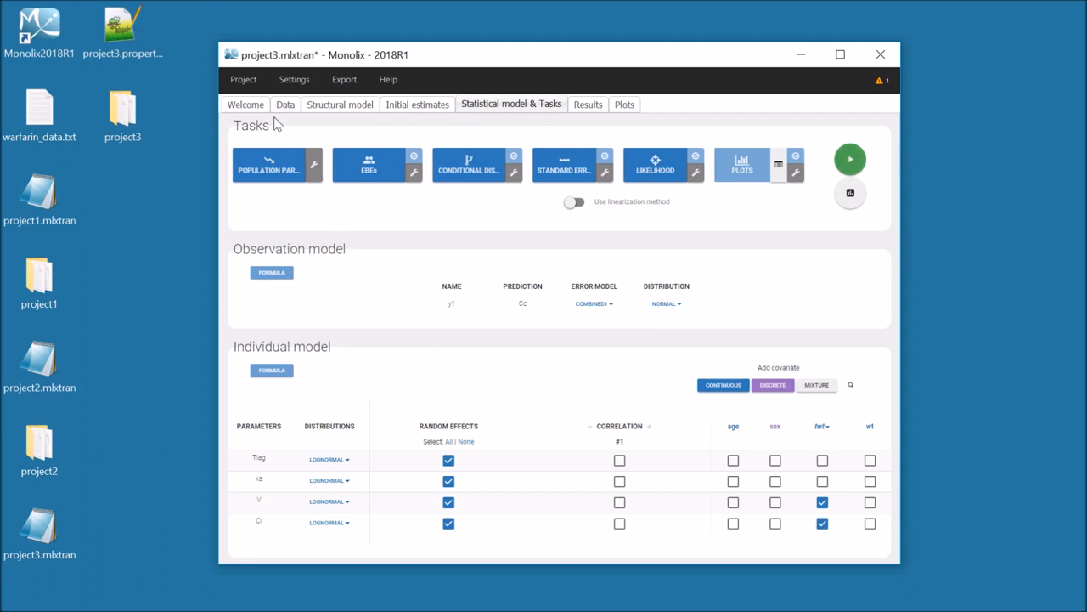
Save the project as project4 and run its scenario
{"action": "left_click", "coordinate": [249, 79]}
{"action": "left_click", "coordinate": [261, 176]}
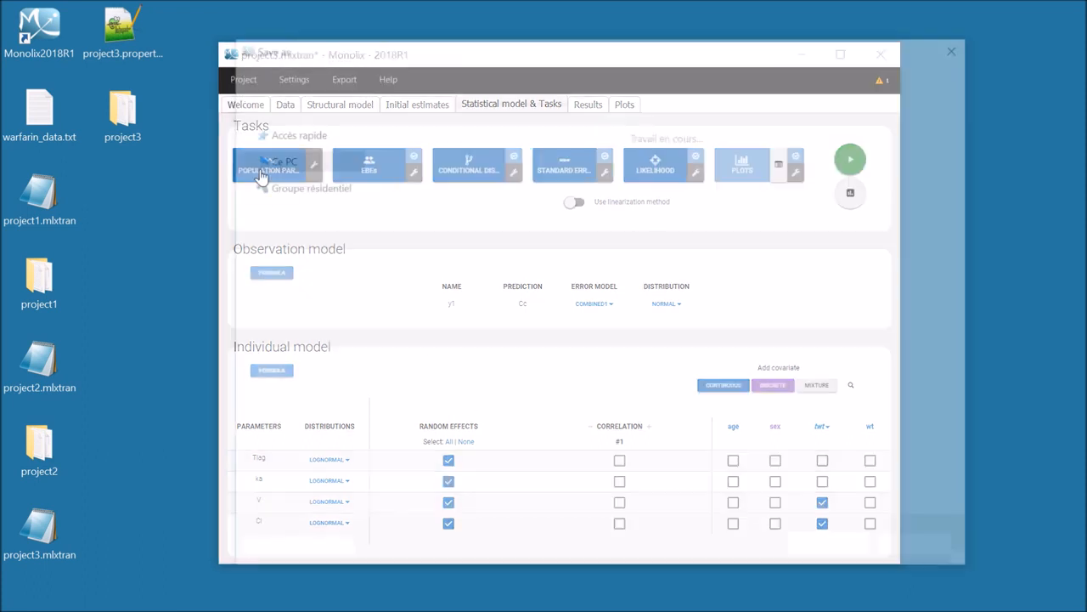
{"action": "left_click", "coordinate": [369, 485]}
{"action": "key", "text": "Delete"}
{"action": "type", "text": "4"}
{"action": "key", "text": "Return"}
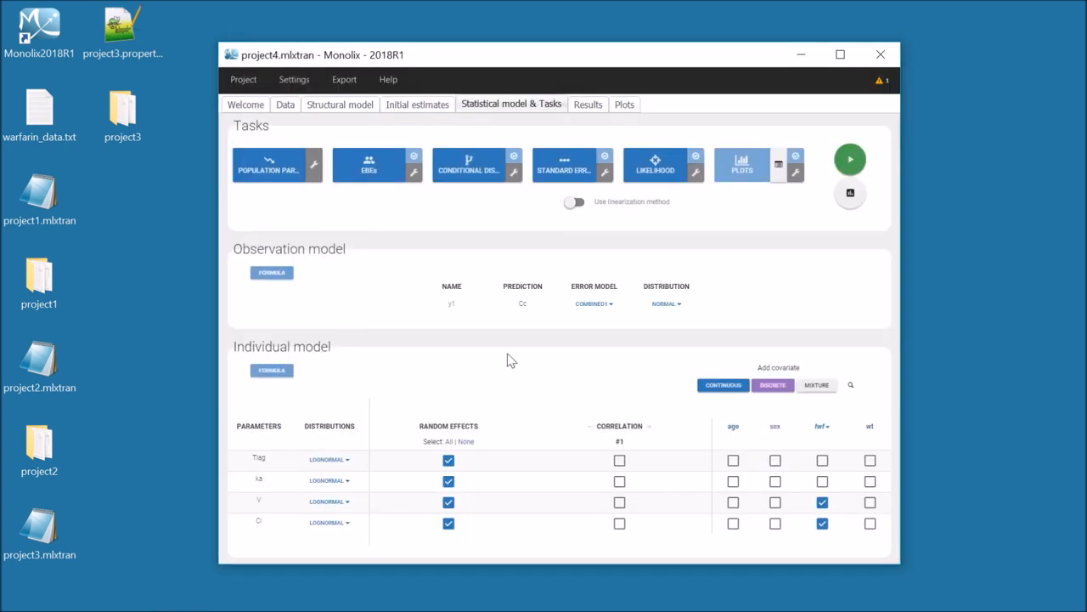
{"action": "left_click", "coordinate": [850, 159]}
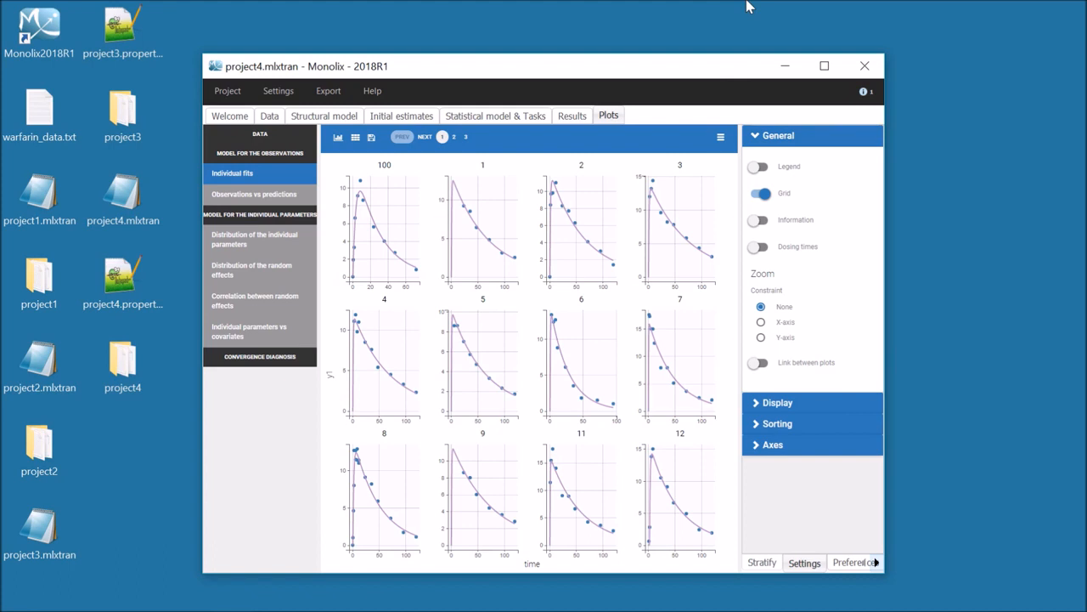
Examine the random effects versus covariates plots and the covariate test results for project4
{"action": "left_click", "coordinate": [276, 334]}
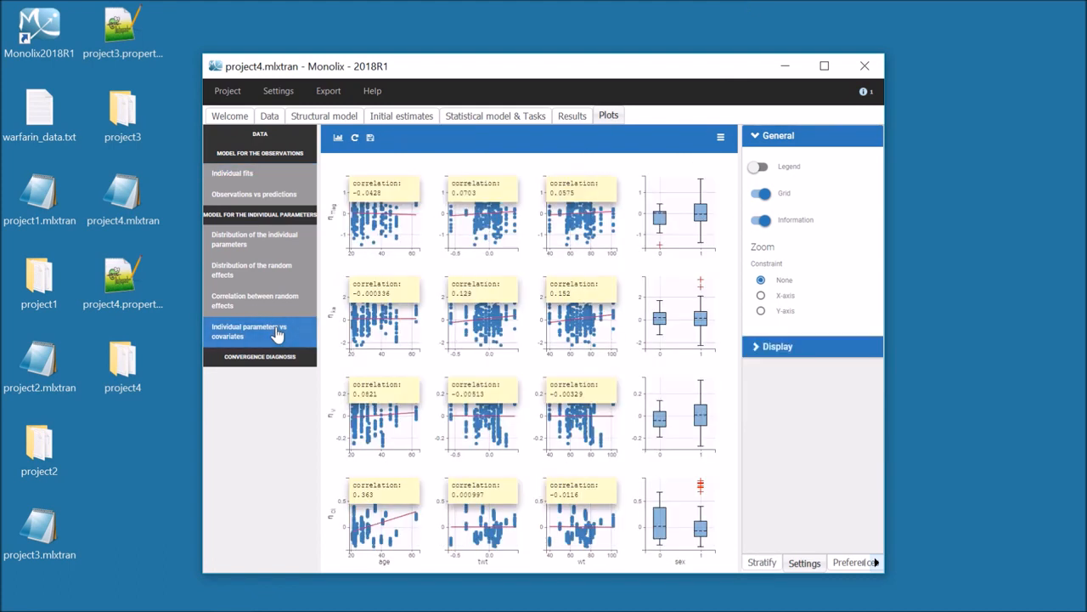
{"action": "left_click", "coordinate": [789, 349]}
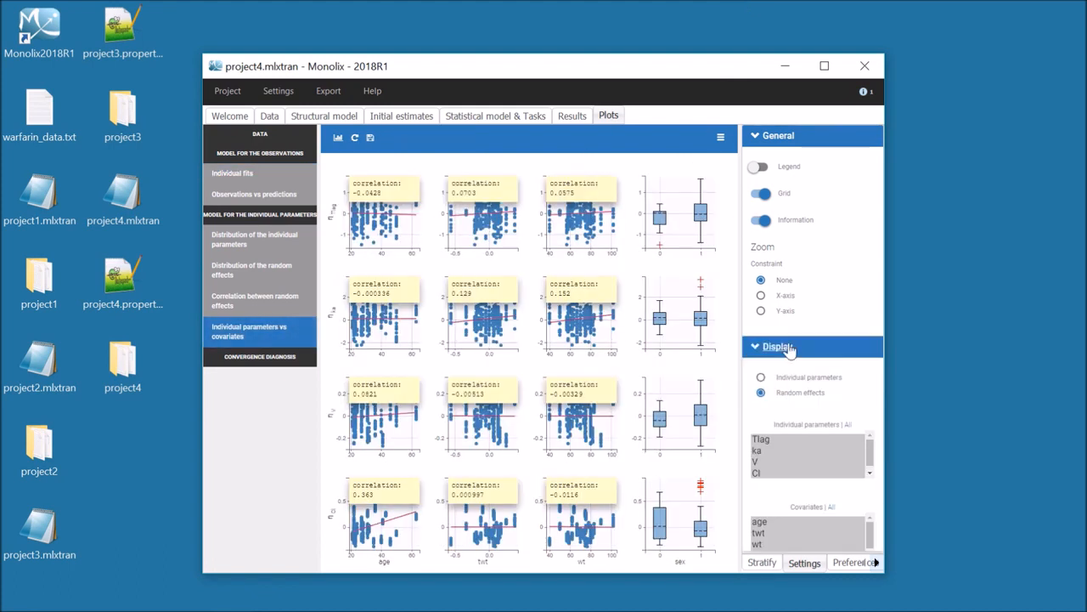
{"action": "scroll", "coordinate": [790, 349], "scroll_direction": "down", "scroll_amount": 3}
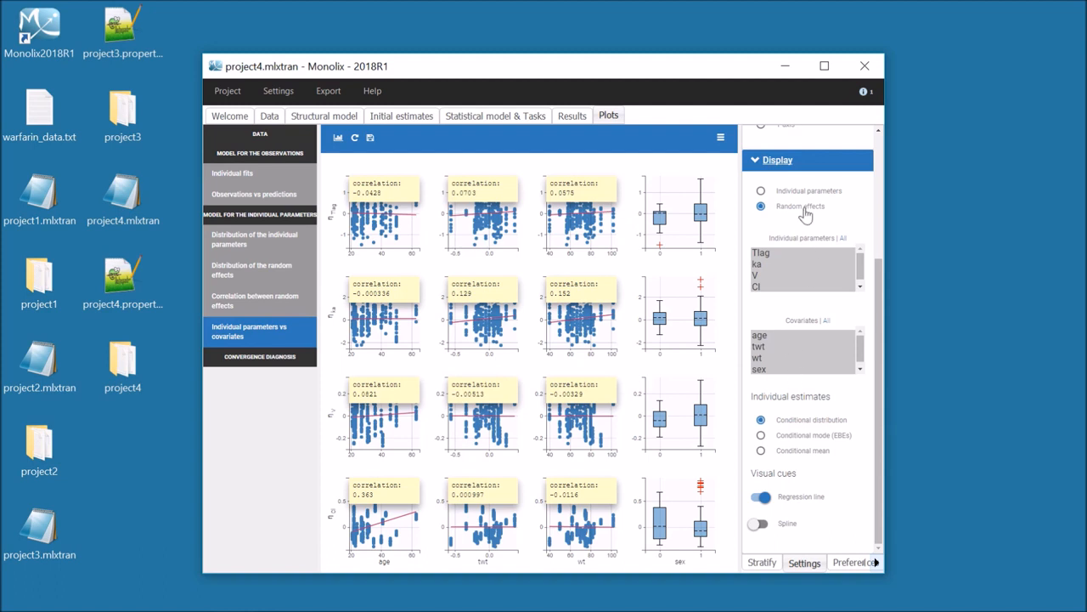
{"action": "left_click", "coordinate": [576, 119]}
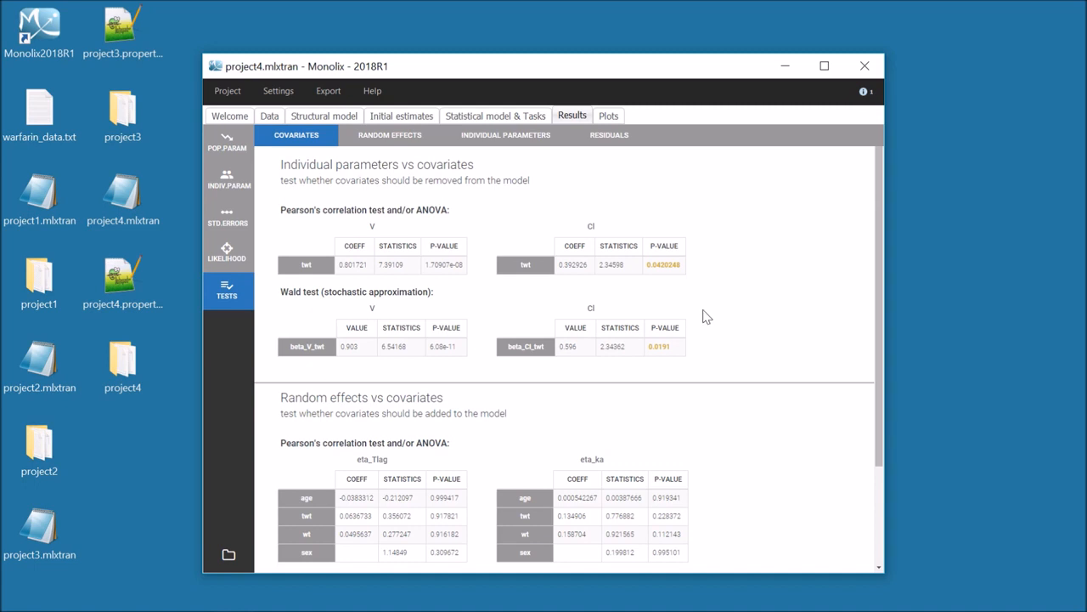
Highlight beta_Cl_twt in the project4 Wald test results and review the estimated log-likelihood and information criteria
{"action": "left_click", "coordinate": [548, 350]}
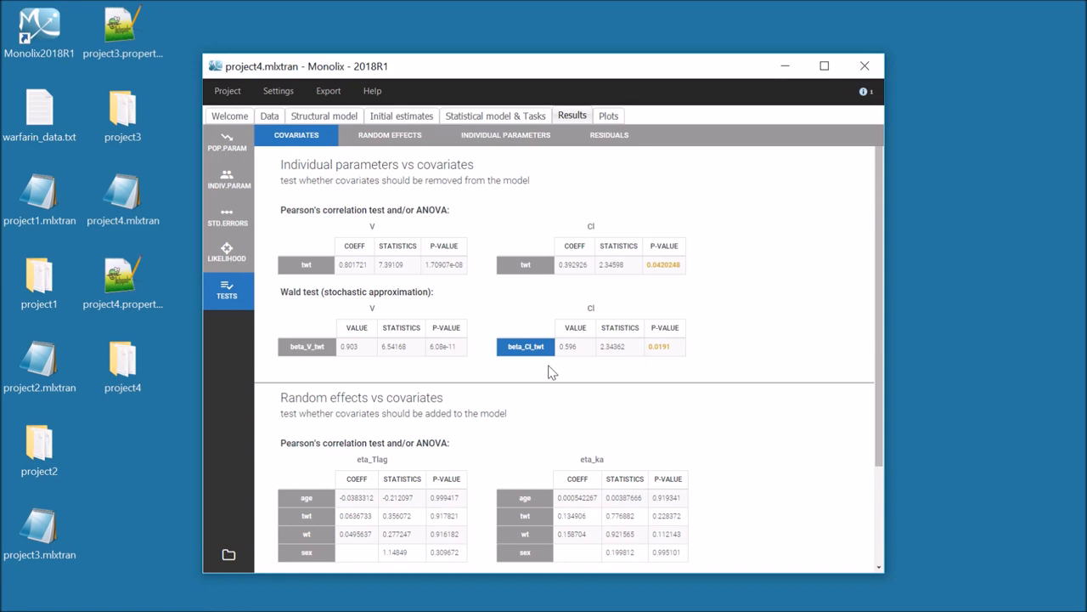
{"action": "left_click", "coordinate": [230, 263]}
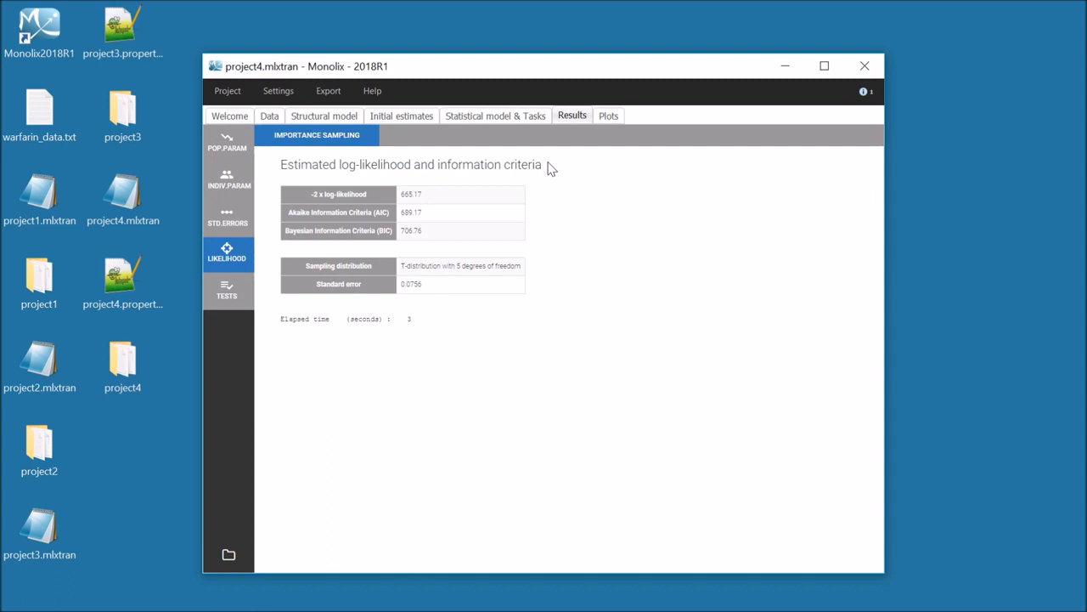
Select all available plots for project4 and run the Plots task to generate them
{"action": "left_click", "coordinate": [528, 117]}
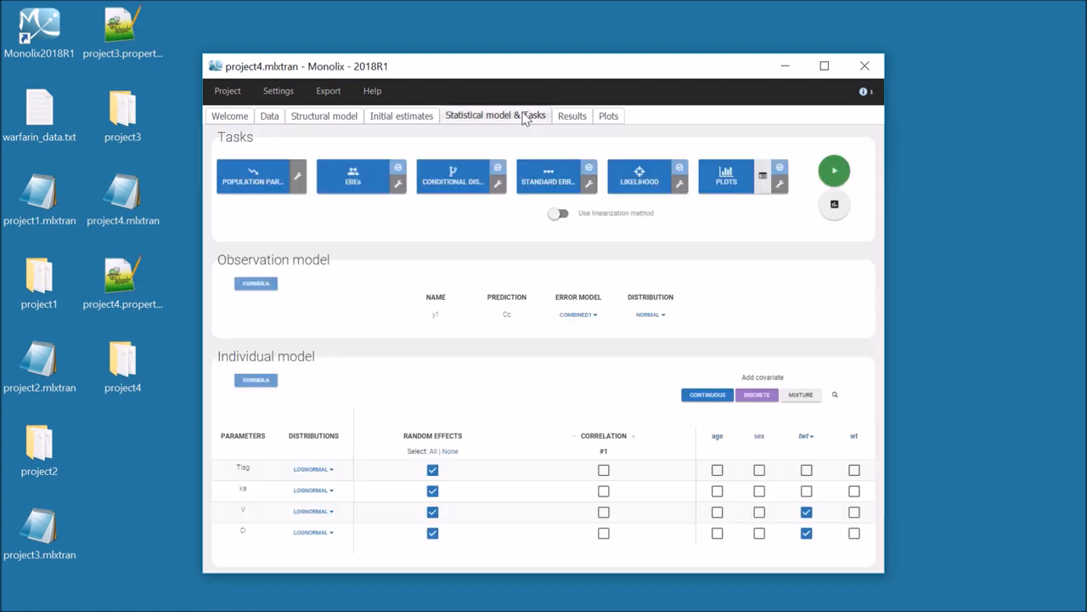
{"action": "left_click", "coordinate": [762, 178]}
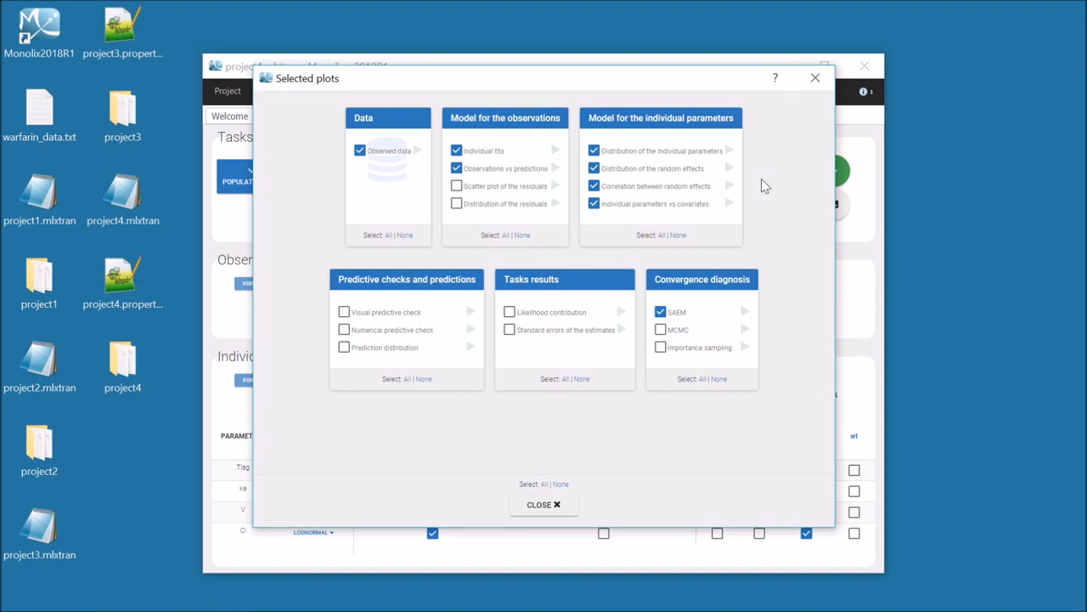
{"action": "left_click", "coordinate": [545, 485]}
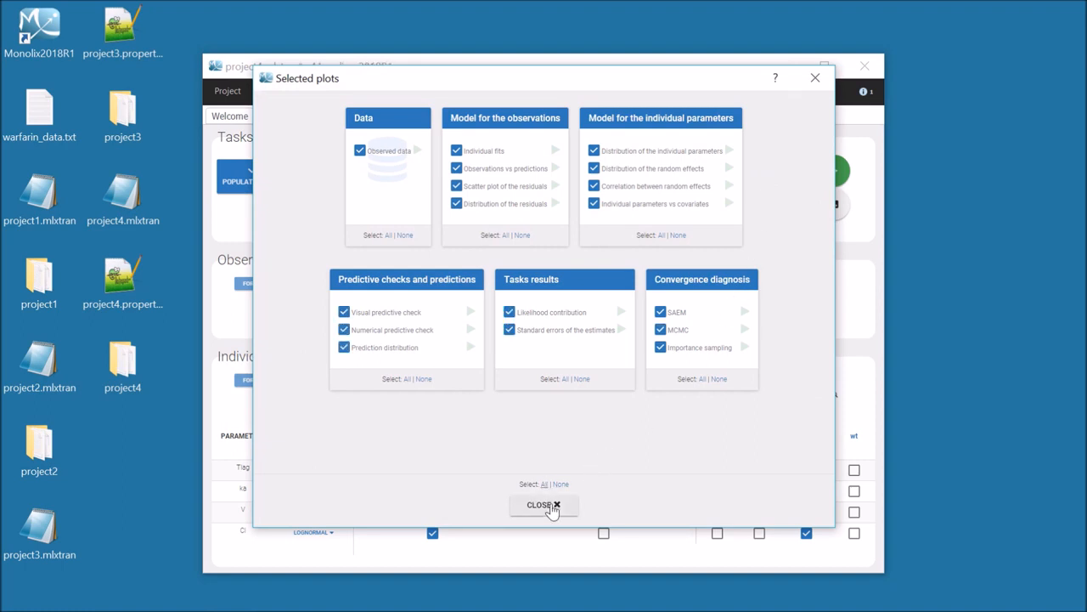
{"action": "left_click", "coordinate": [539, 504]}
{"action": "left_click", "coordinate": [718, 186]}
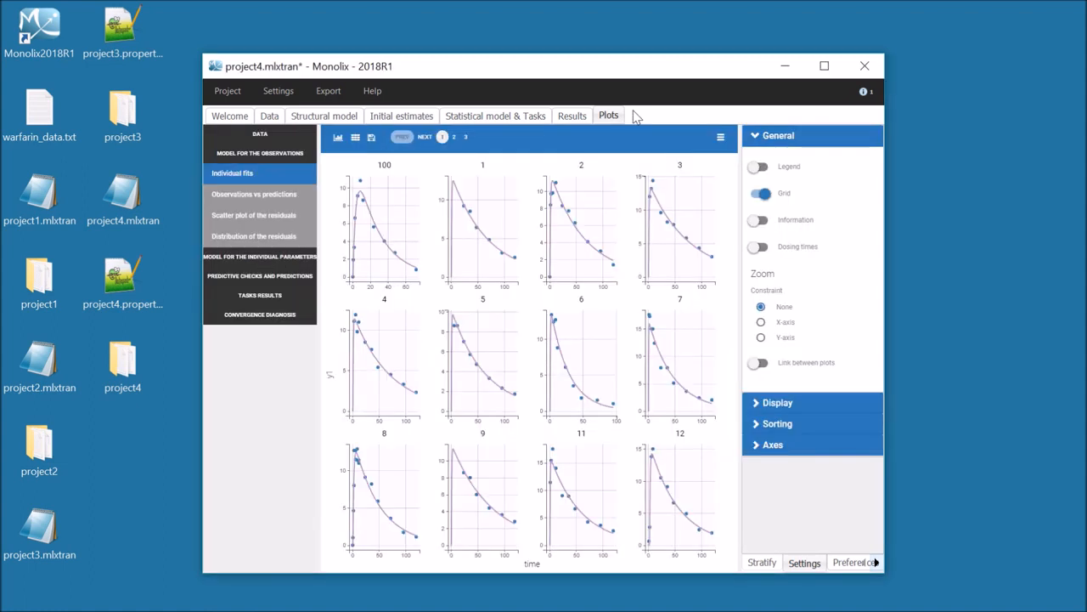
Examine the visual predictive check with its legend shown, the numerical predictive check and the prediction distribution
{"action": "left_click", "coordinate": [272, 275]}
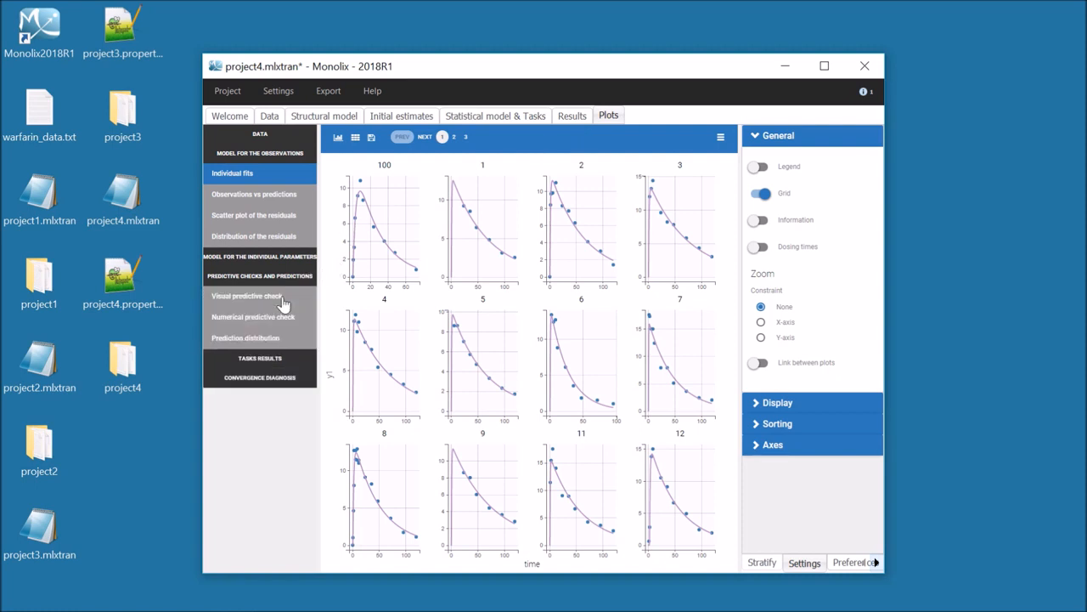
{"action": "left_click", "coordinate": [283, 303]}
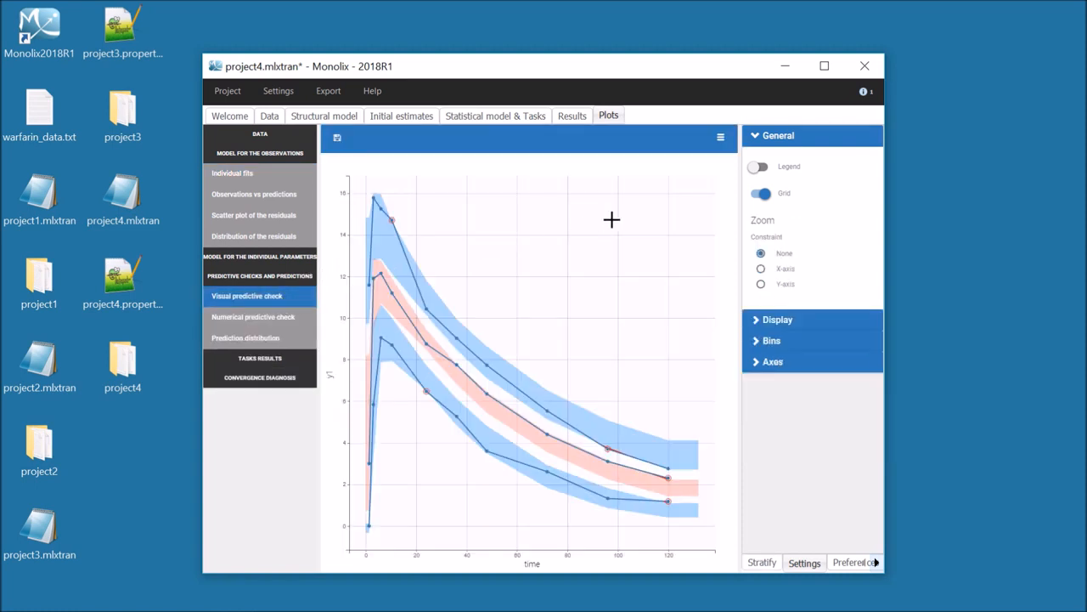
{"action": "left_click", "coordinate": [759, 168]}
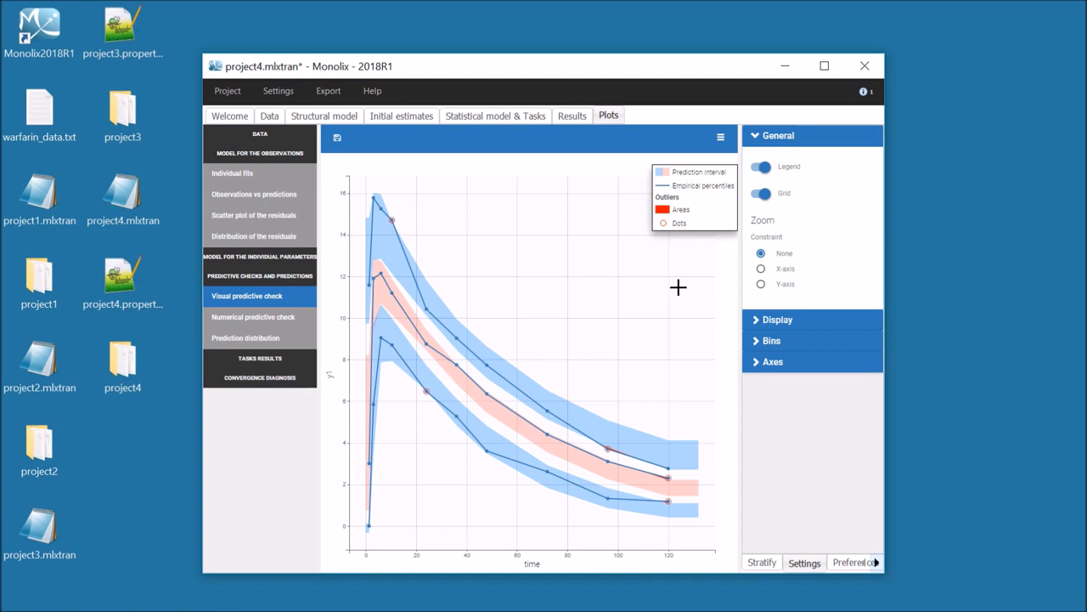
{"action": "left_click", "coordinate": [296, 321]}
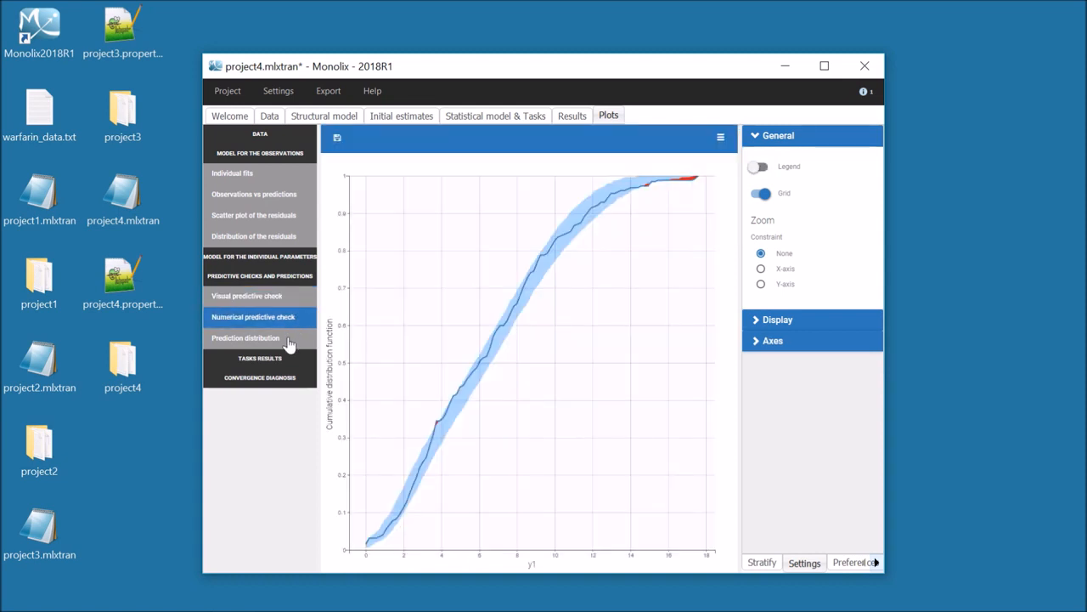
{"action": "left_click", "coordinate": [289, 345]}
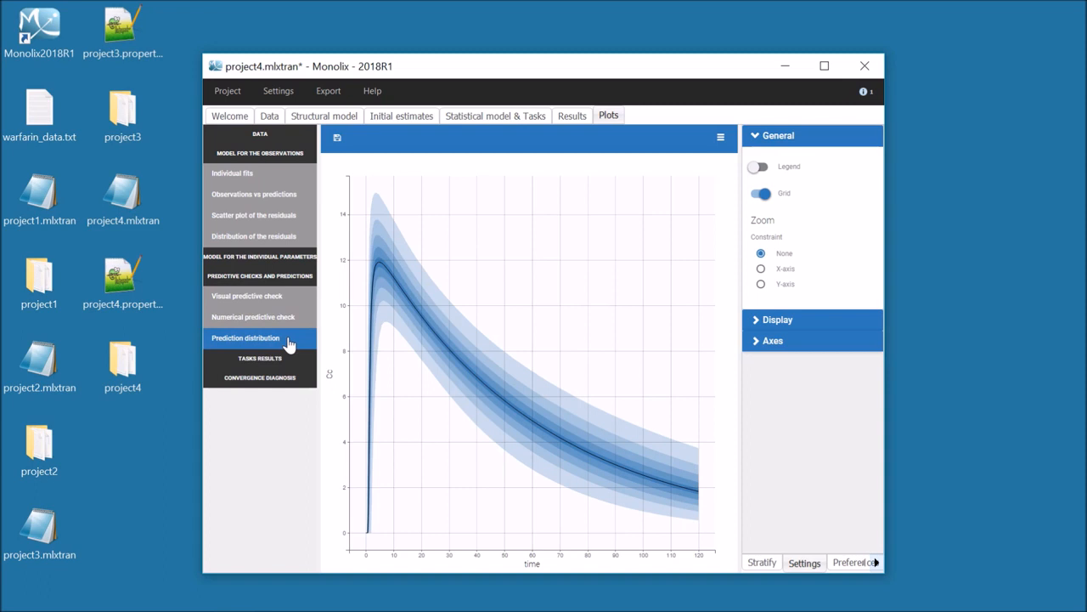
Examine the residual scatter plots and the correlation between random effects plots with the correlation information displayed
{"action": "left_click", "coordinate": [298, 220]}
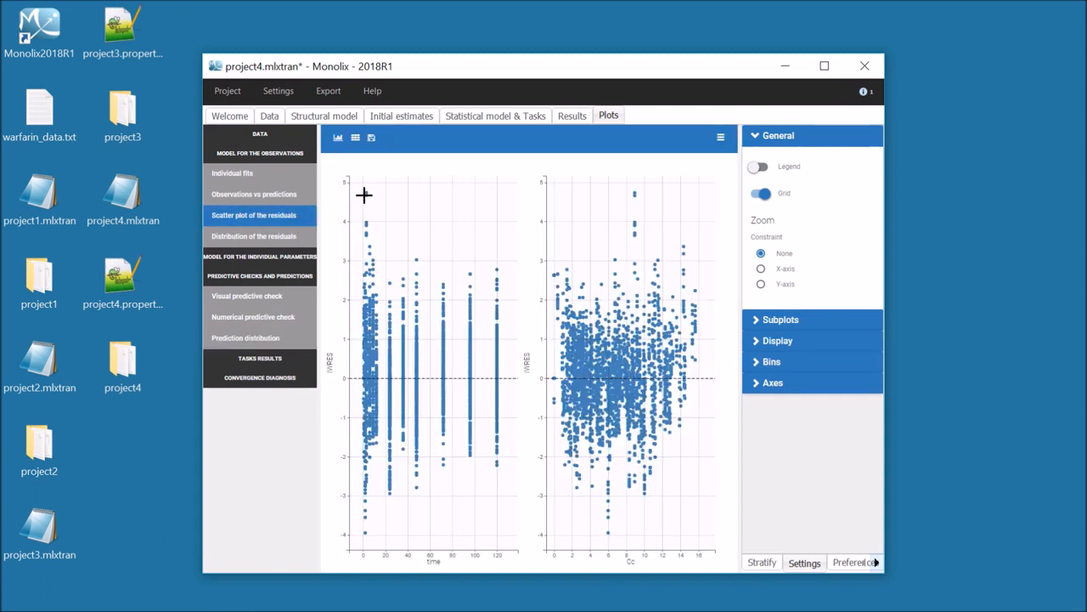
{"action": "mouse_move", "coordinate": [368, 194]}
{"action": "left_click", "coordinate": [293, 260]}
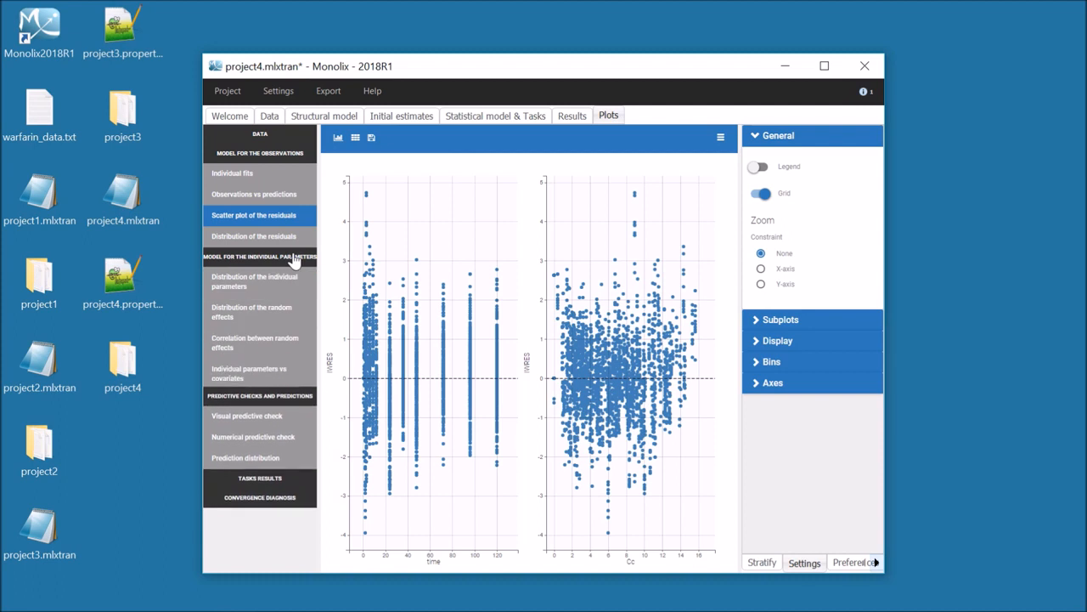
{"action": "left_click", "coordinate": [285, 344]}
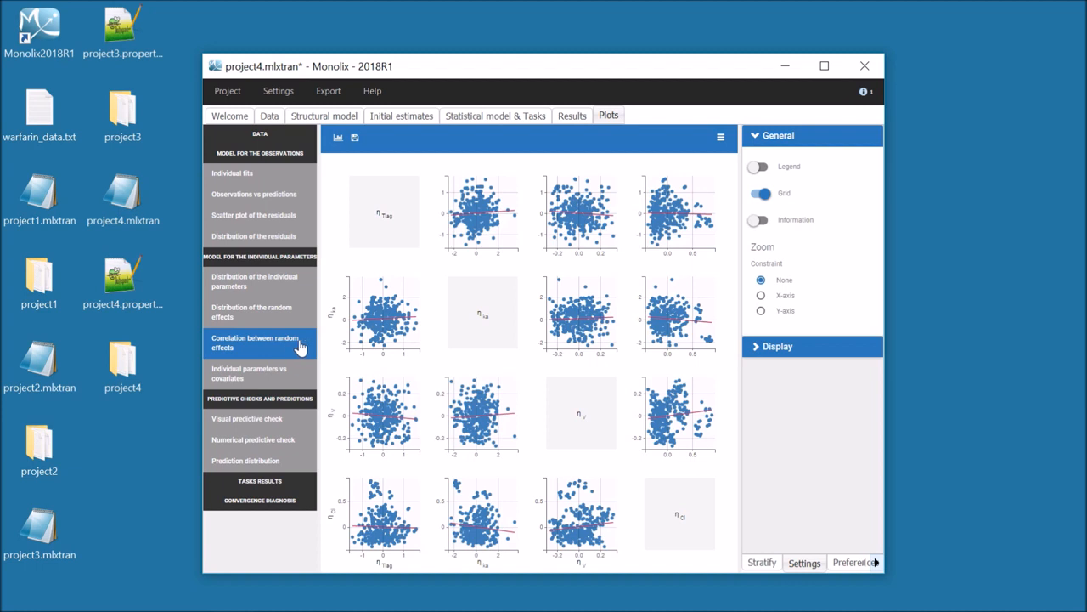
{"action": "mouse_move", "coordinate": [682, 306]}
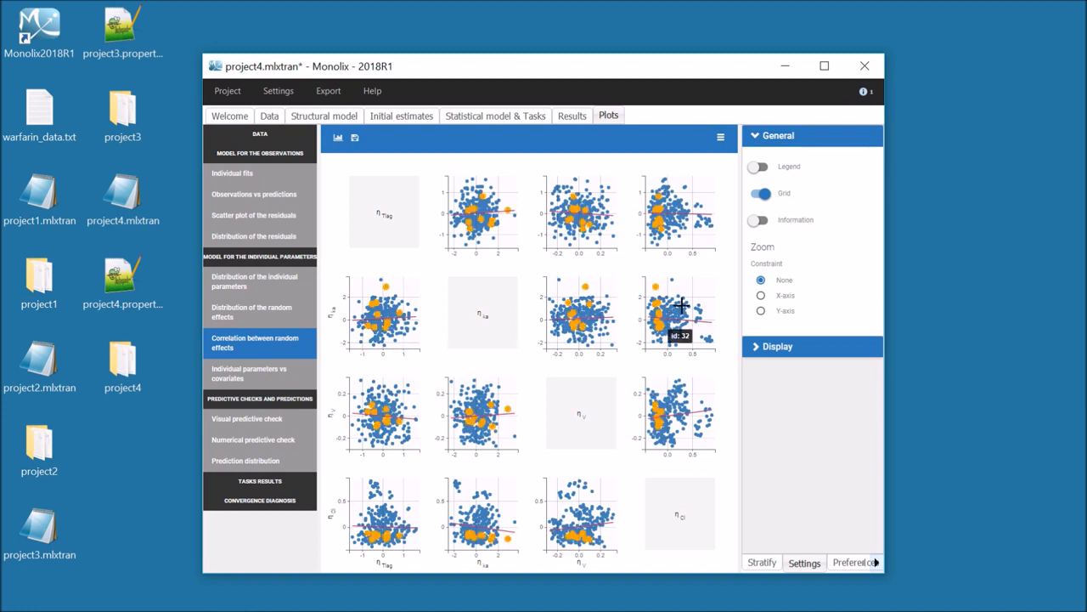
{"action": "left_click", "coordinate": [762, 221]}
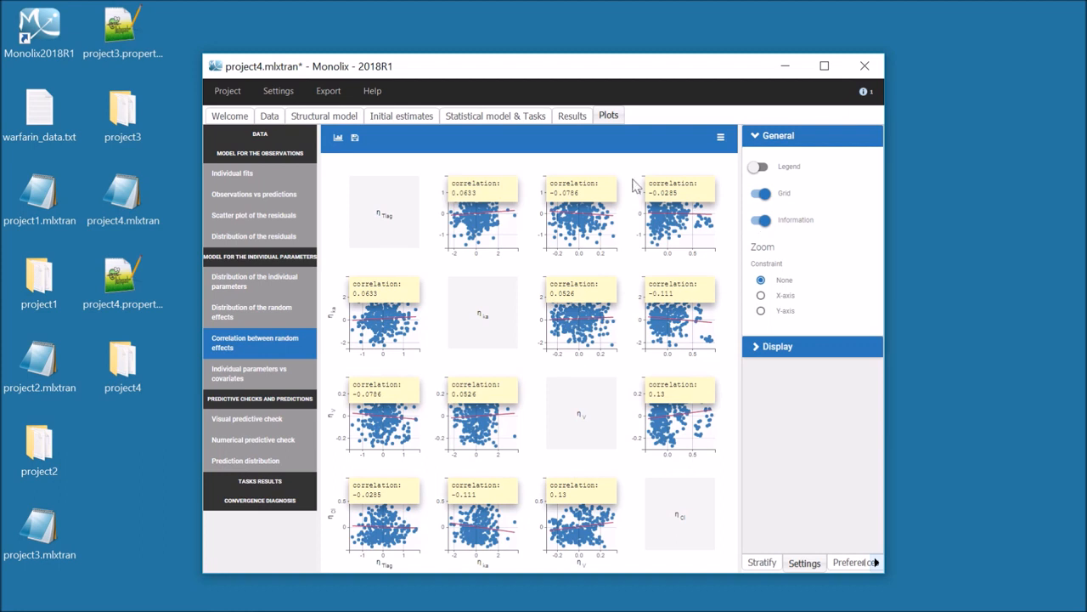
Review the random effects test results for project4, highlighting eta_Cl in the joint distribution table
{"action": "left_click", "coordinate": [573, 117]}
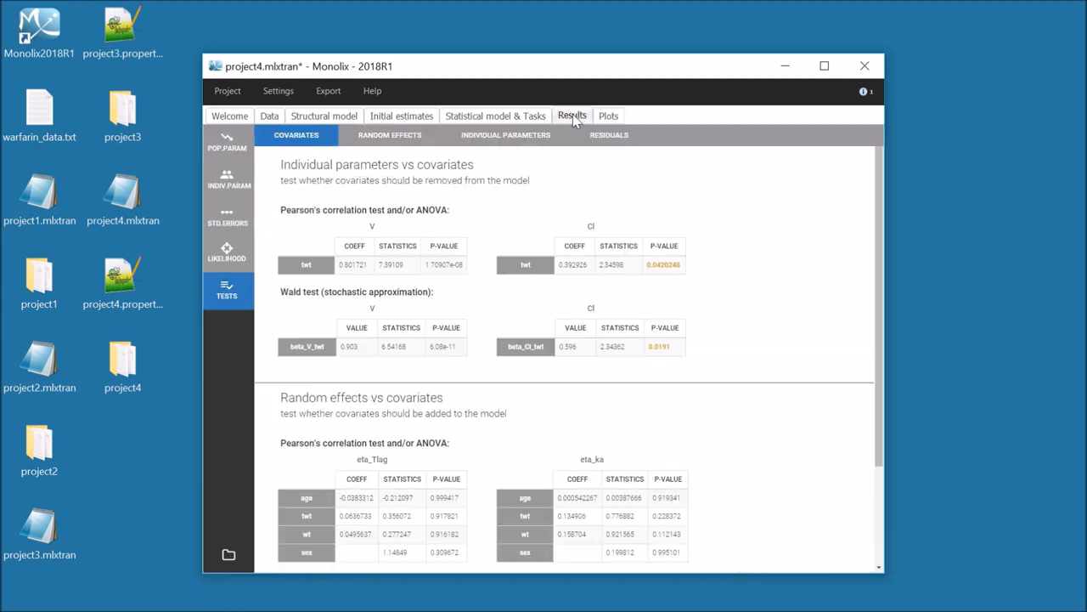
{"action": "left_click", "coordinate": [411, 141]}
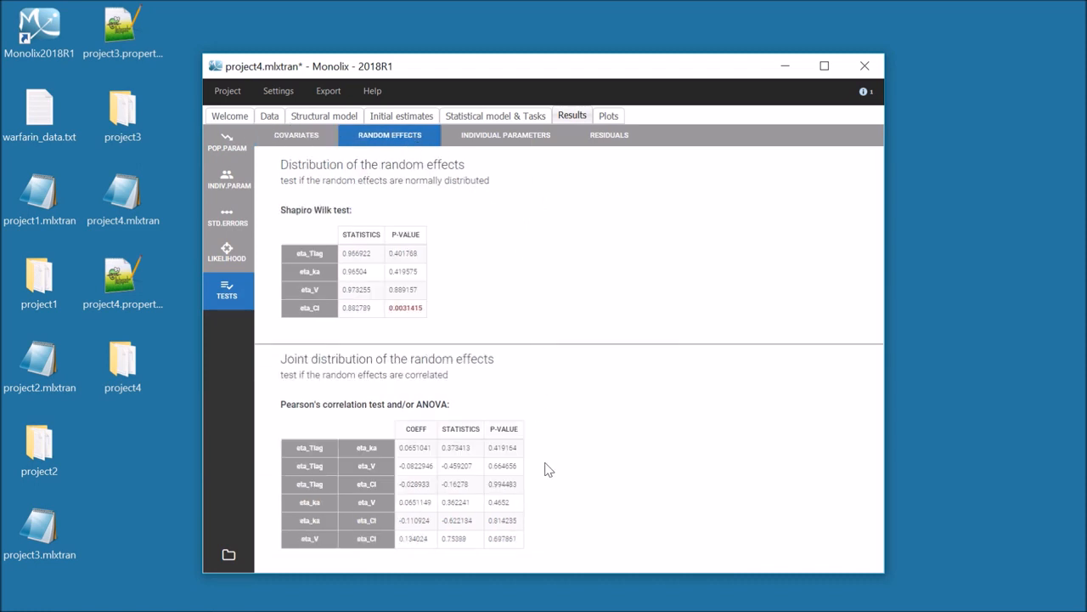
{"action": "left_click", "coordinate": [380, 542]}
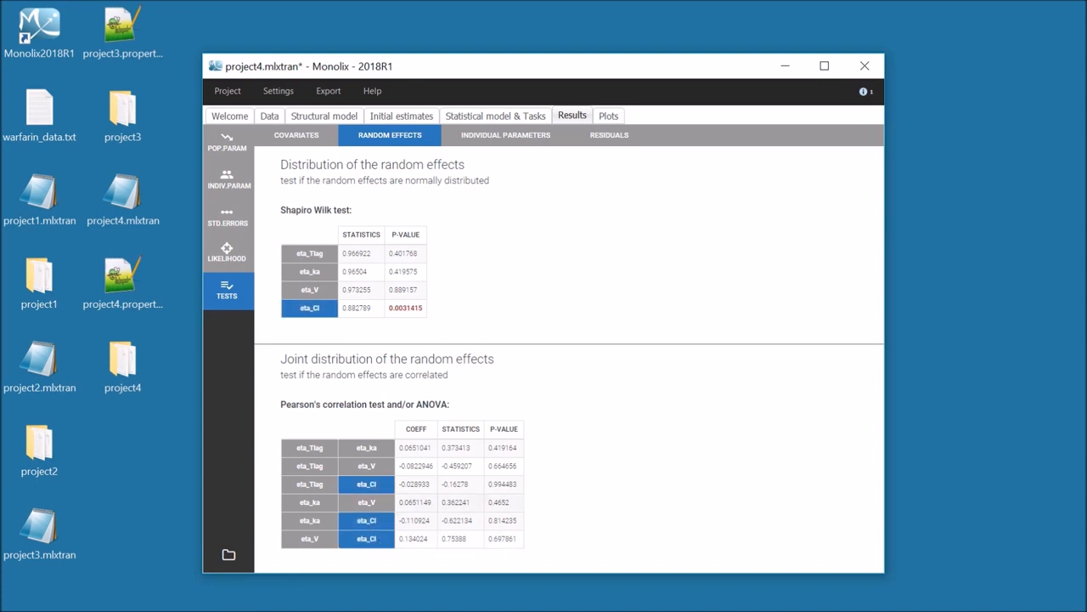
Reuse all last estimates as initial values and add a correlation between the random effects of V and Cl
{"action": "left_click", "coordinate": [409, 118]}
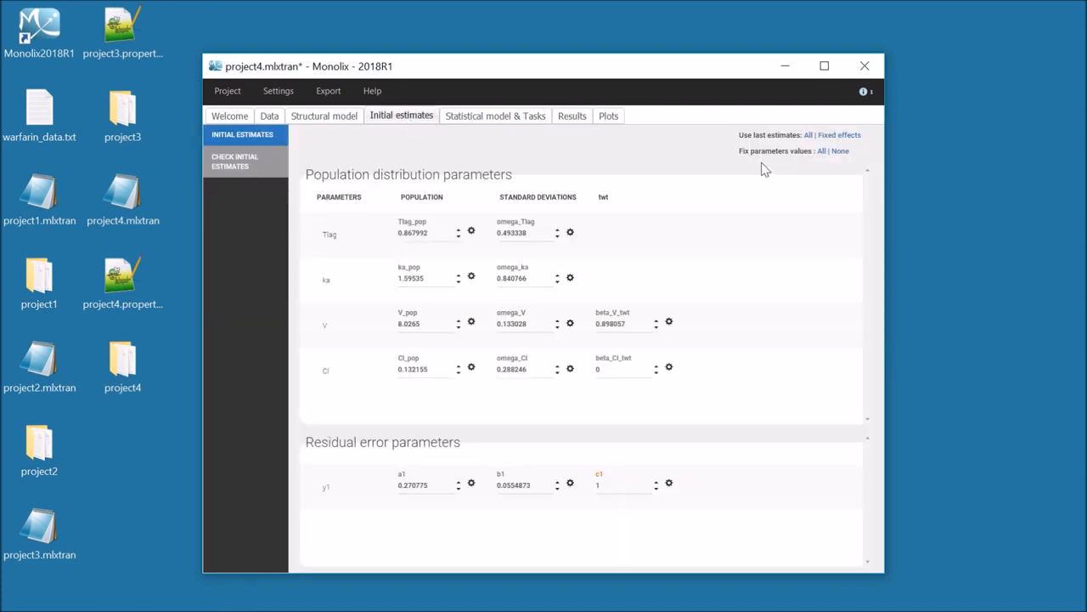
{"action": "left_click", "coordinate": [808, 135]}
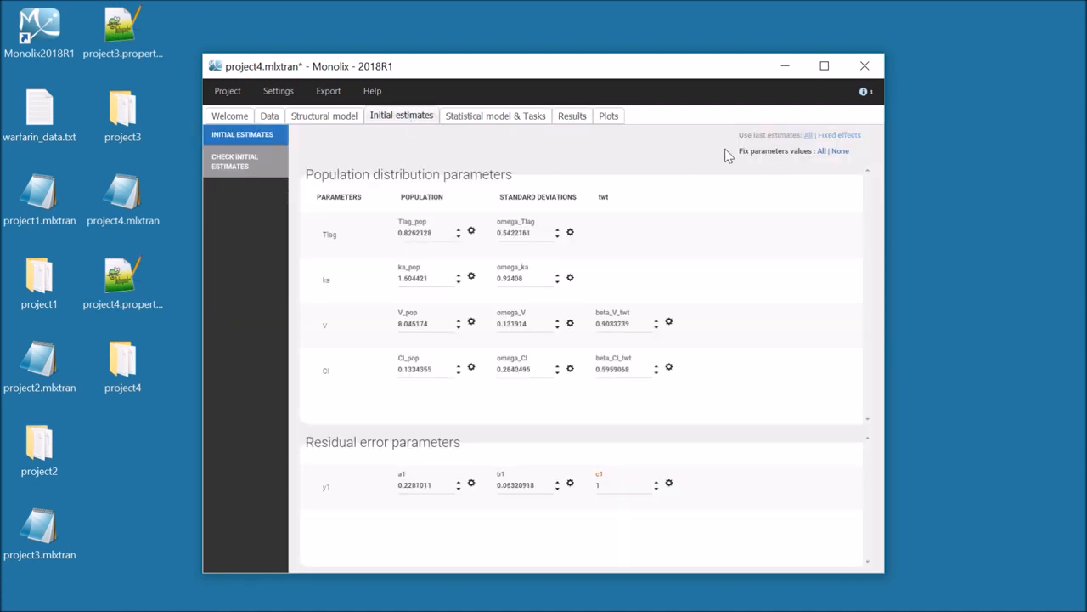
{"action": "left_click", "coordinate": [534, 119]}
{"action": "left_click", "coordinate": [604, 512]}
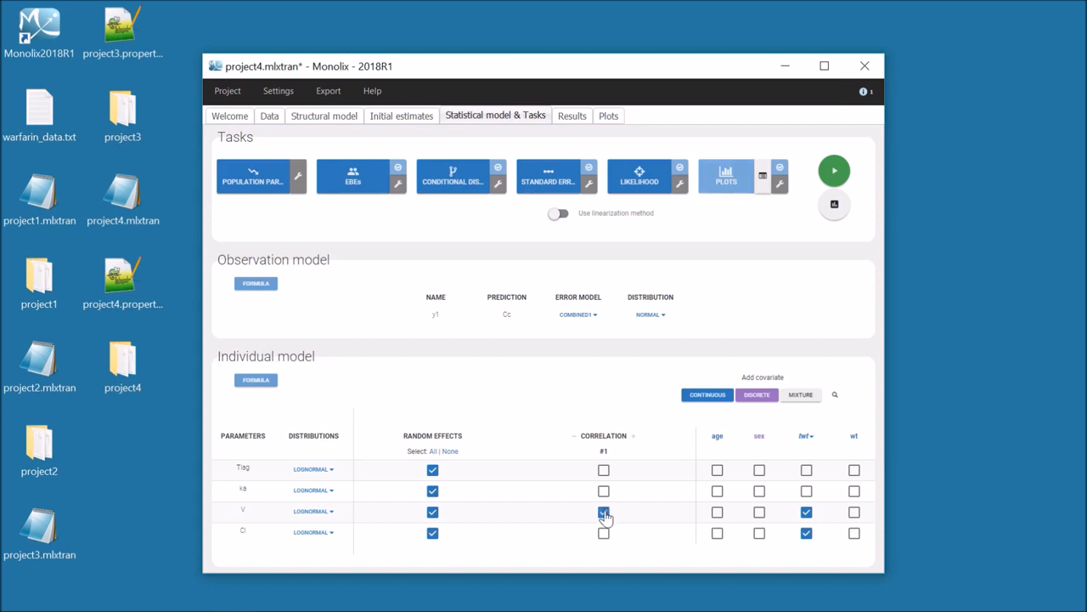
{"action": "left_click", "coordinate": [603, 534]}
Save the project as project5 and run its scenario
{"action": "left_click", "coordinate": [237, 94]}
{"action": "left_click", "coordinate": [242, 180]}
{"action": "left_click", "coordinate": [359, 518]}
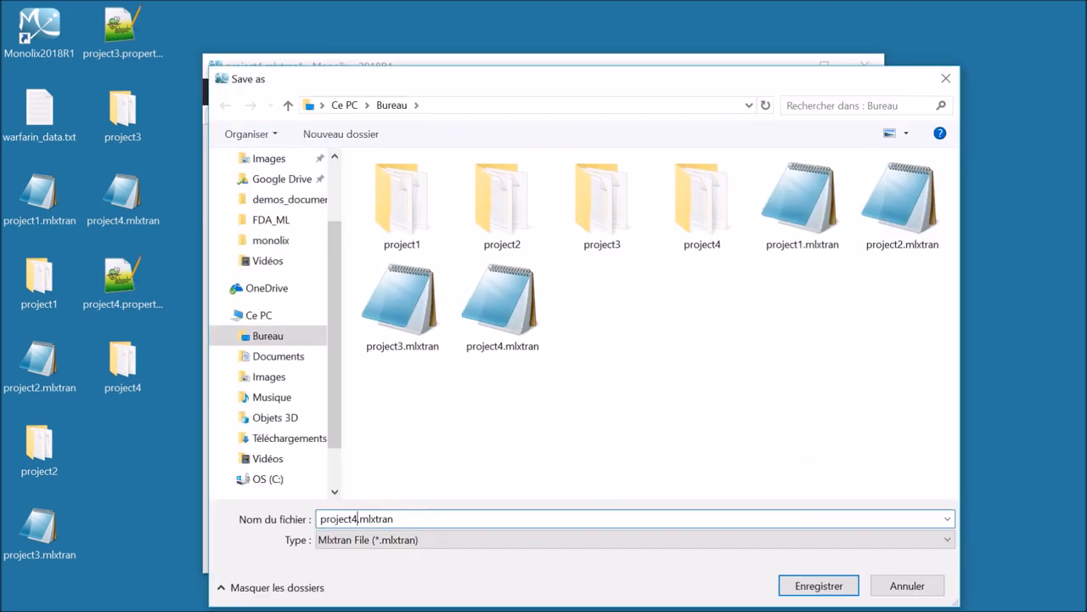
{"action": "key", "text": "BackSpace"}
{"action": "type", "text": "5"}
{"action": "key", "text": "Return"}
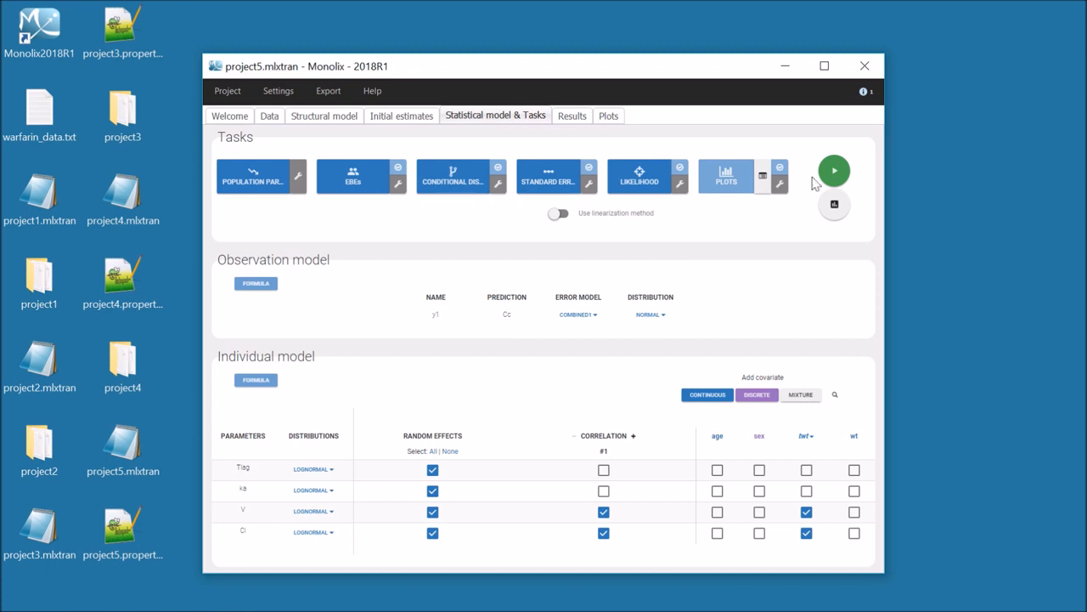
{"action": "left_click", "coordinate": [833, 171]}
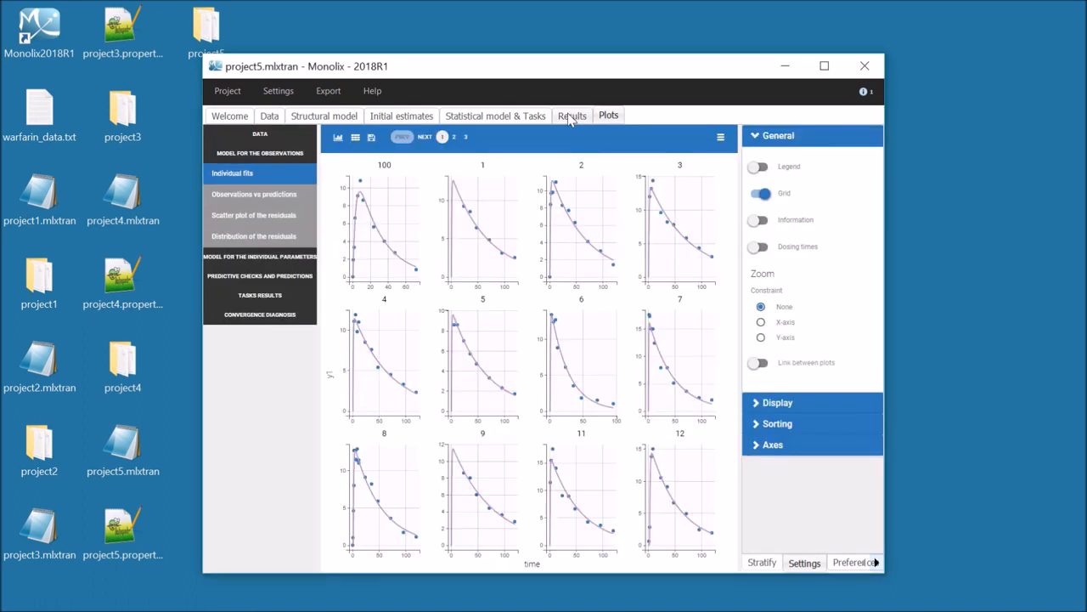
Review project5's population parameter estimates, covariate and random effects tests, and likelihood results
{"action": "left_click", "coordinate": [570, 118]}
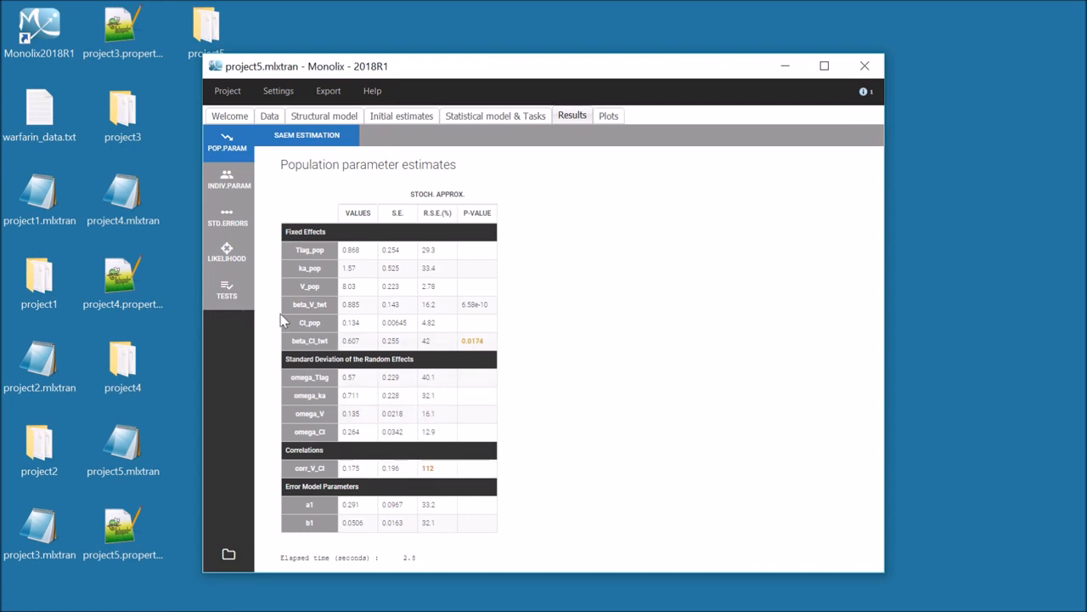
{"action": "left_click", "coordinate": [228, 292]}
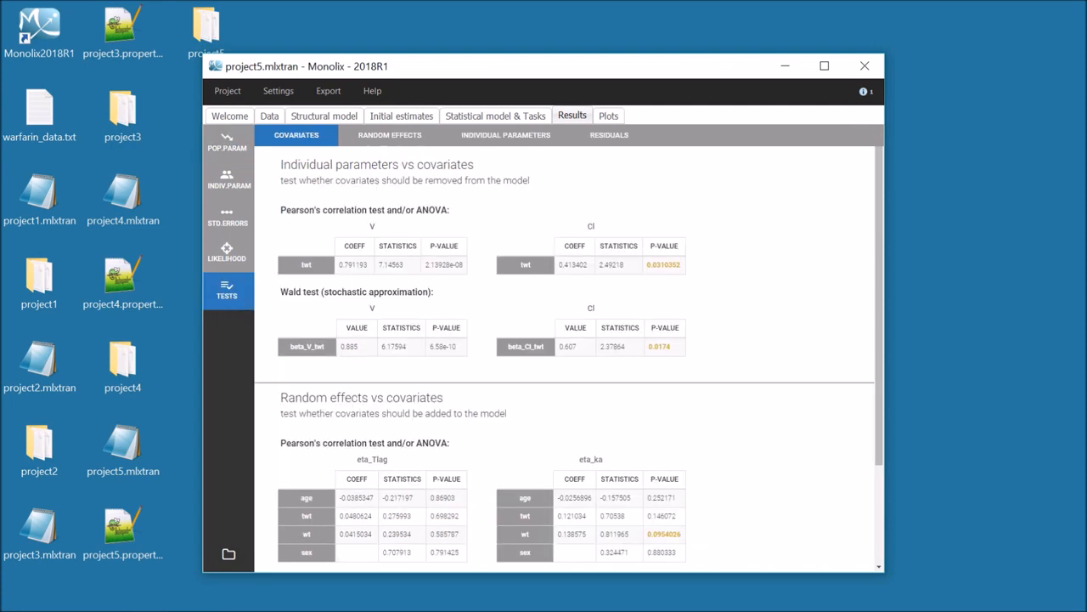
{"action": "left_click", "coordinate": [410, 146]}
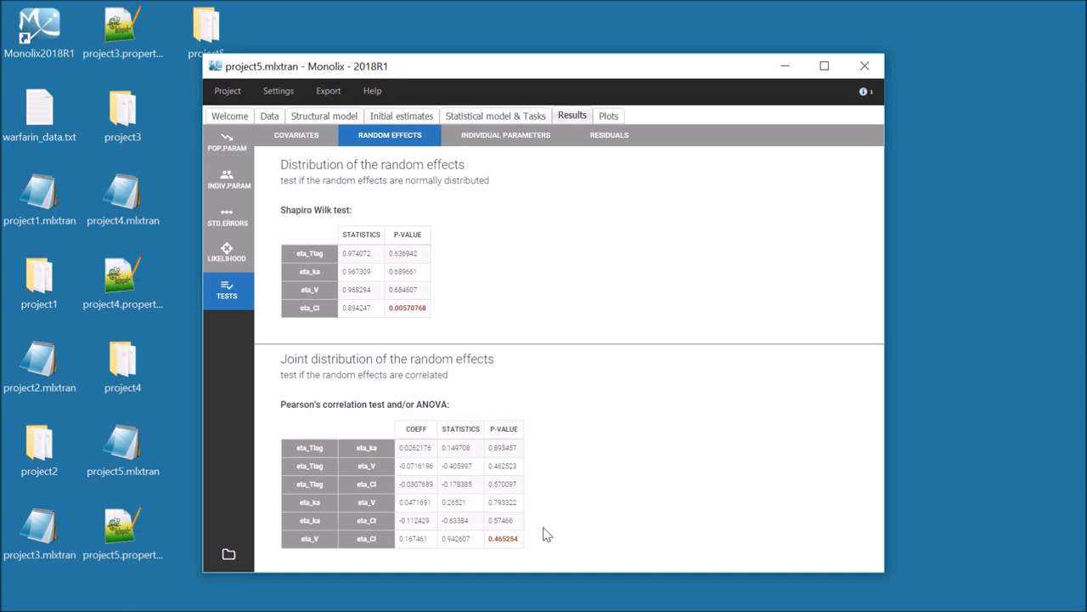
{"action": "left_click", "coordinate": [240, 266]}
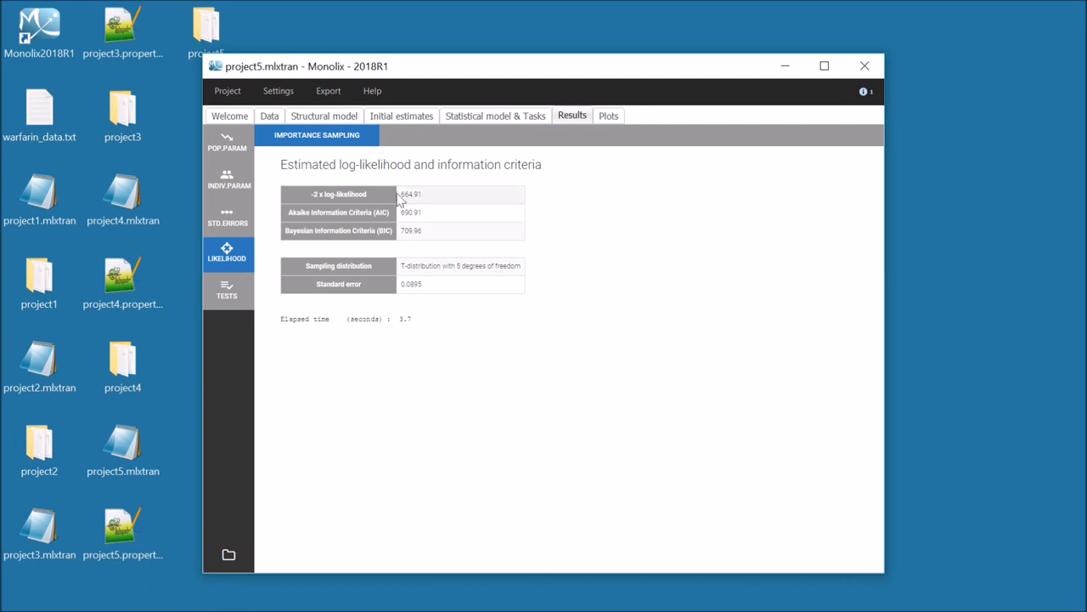
Open the built-in documentation, switch to the Monolix documentation site in Chrome, and look through its data and models, tasks and plots topics
{"action": "left_click", "coordinate": [240, 117]}
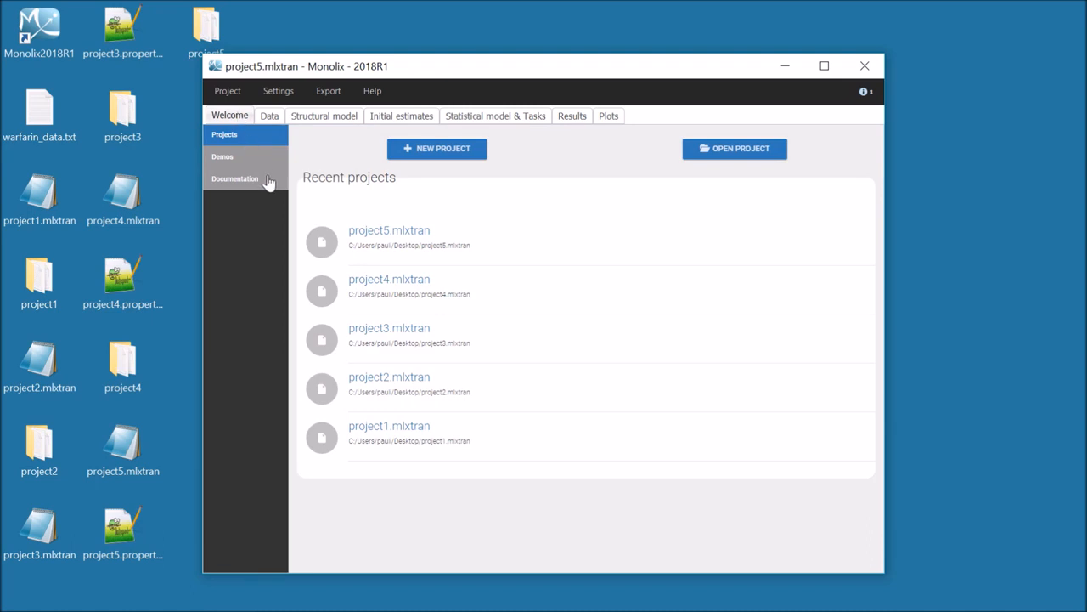
{"action": "left_click", "coordinate": [238, 179]}
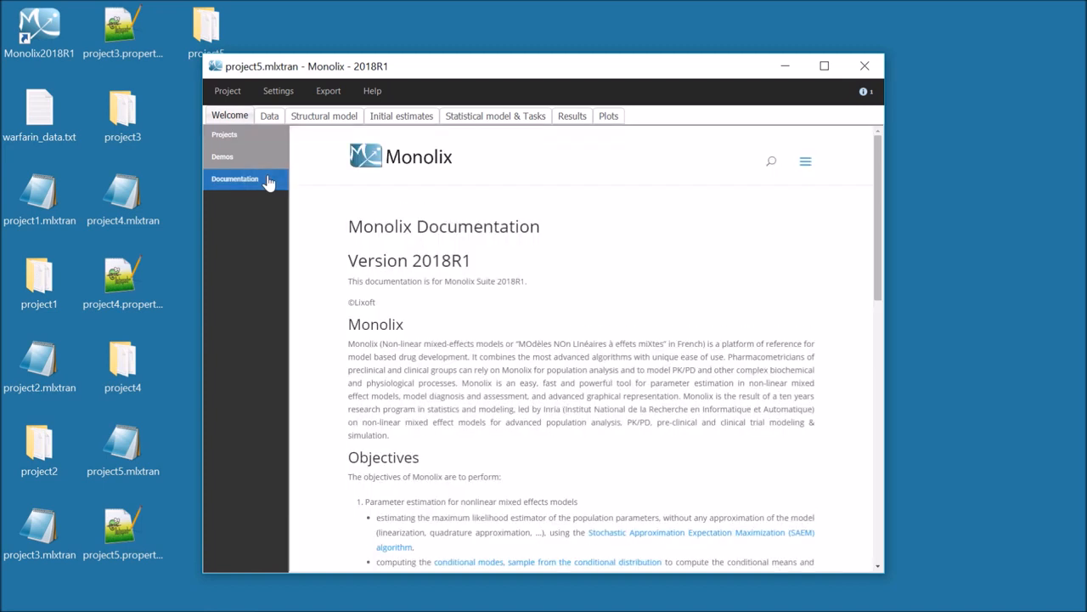
{"action": "mouse_move", "coordinate": [340, 610]}
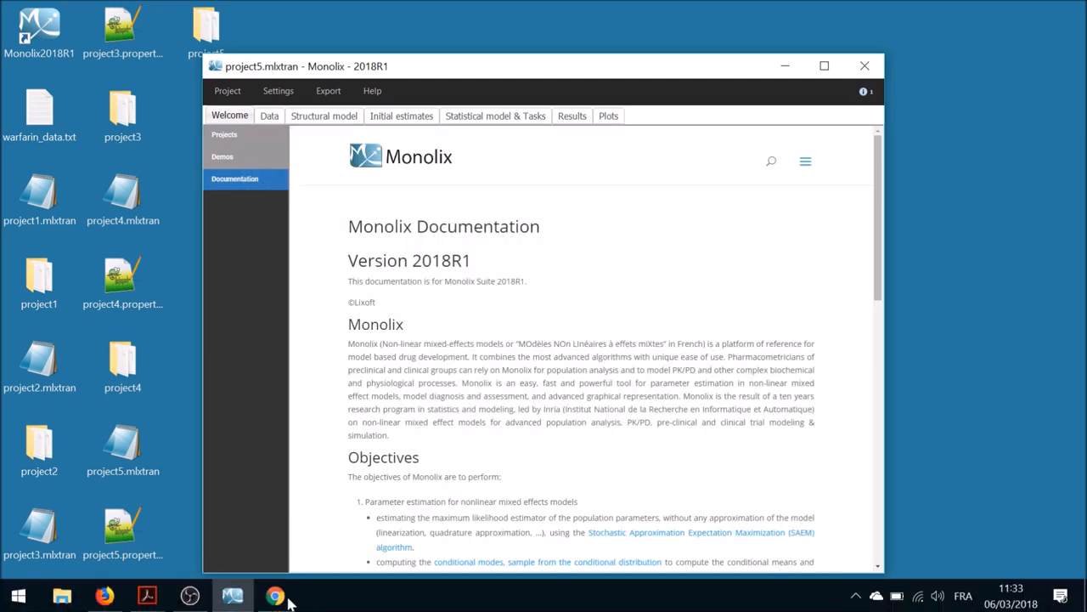
{"action": "left_click", "coordinate": [275, 598]}
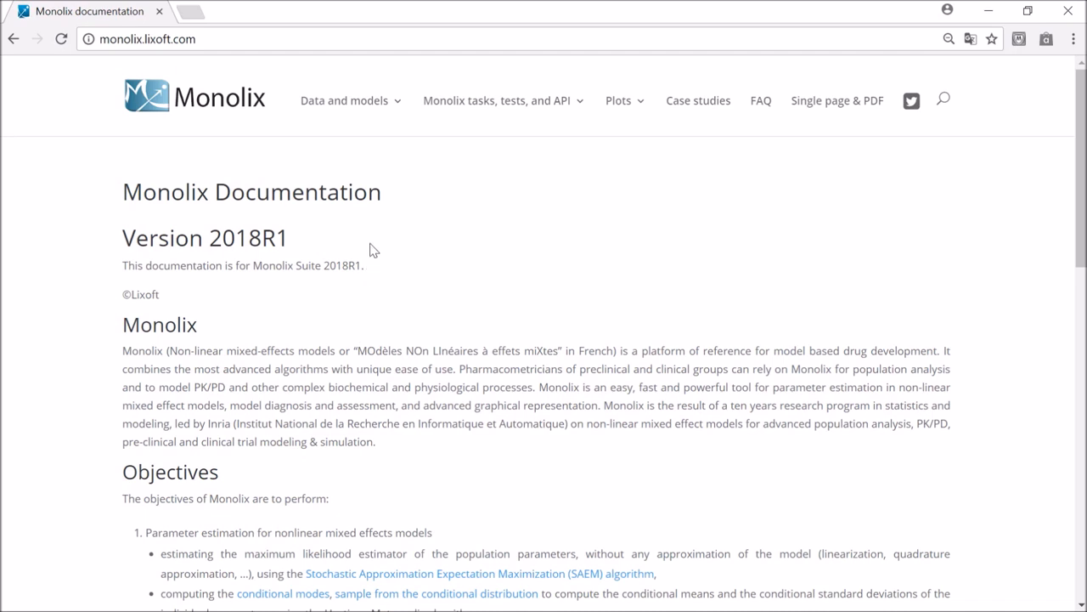
{"action": "mouse_move", "coordinate": [376, 109]}
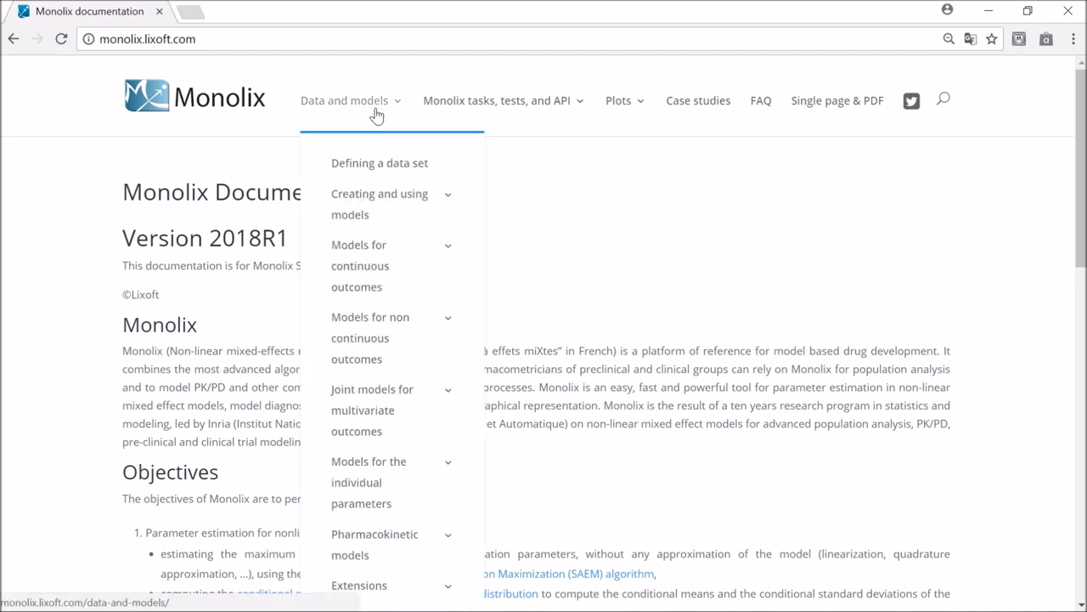
{"action": "mouse_move", "coordinate": [474, 111]}
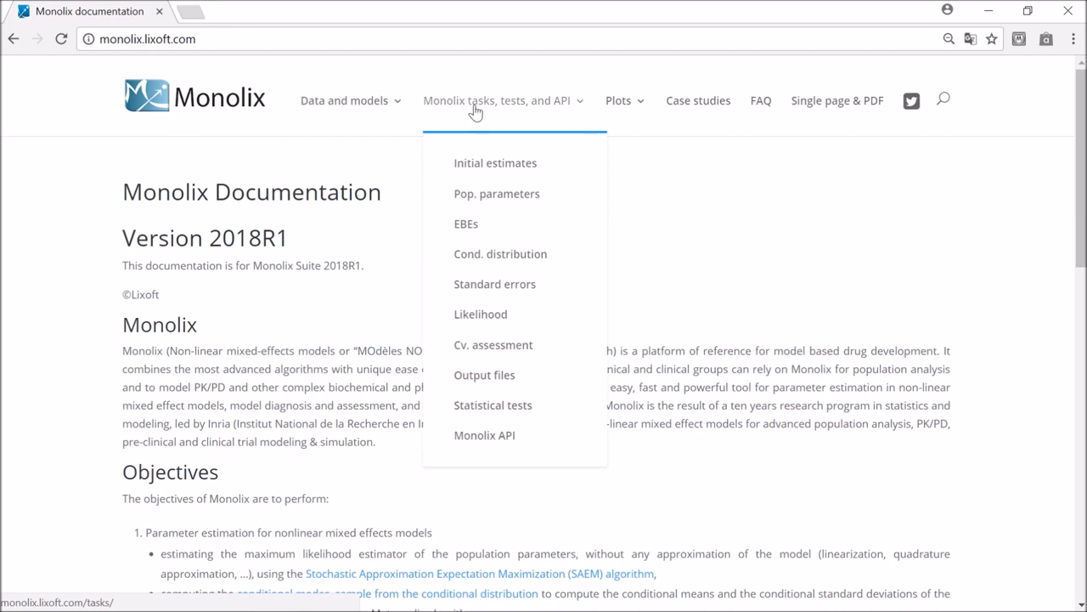
{"action": "mouse_move", "coordinate": [619, 108]}
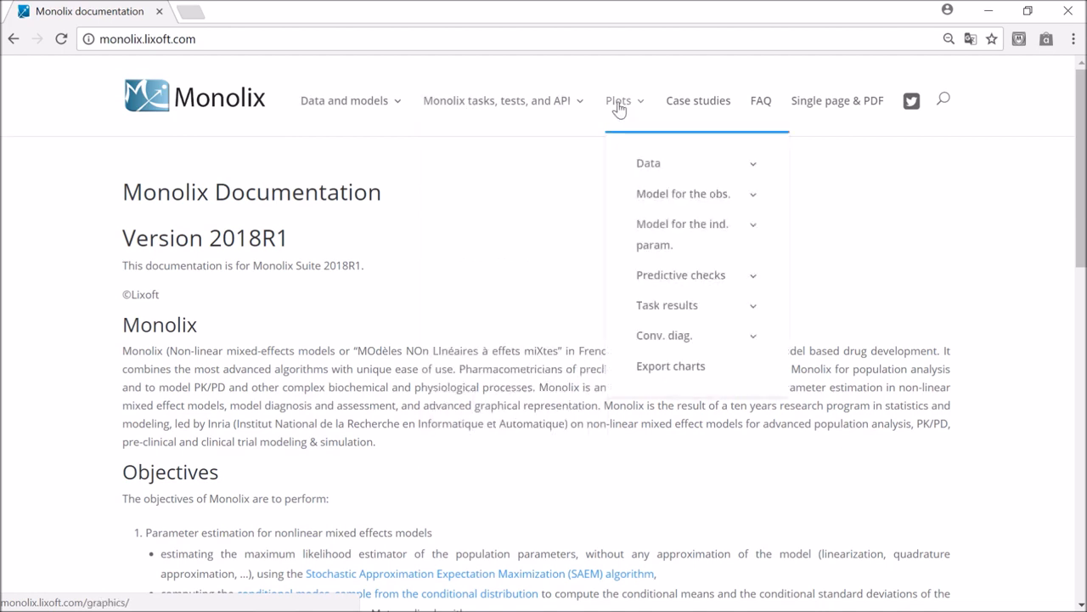